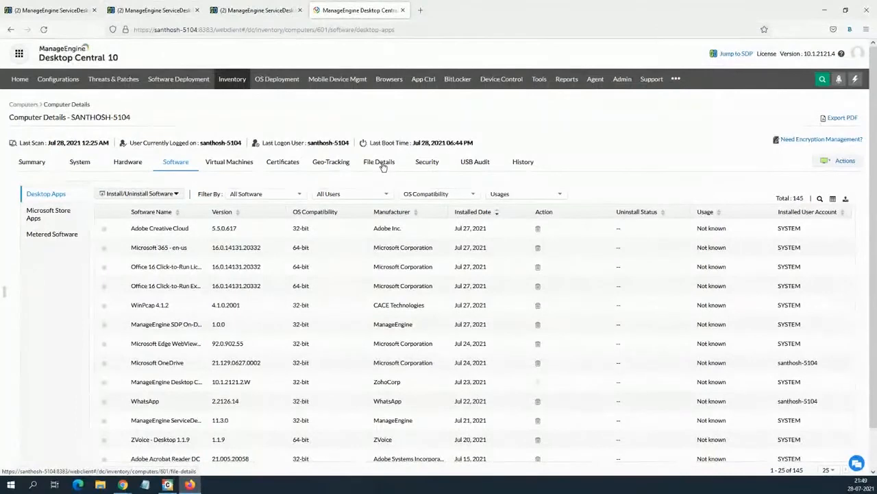
Step: Regenerate the API key for the SDP-DC Integration scope in the Desktop Central admin settings and copy it
click(621, 83)
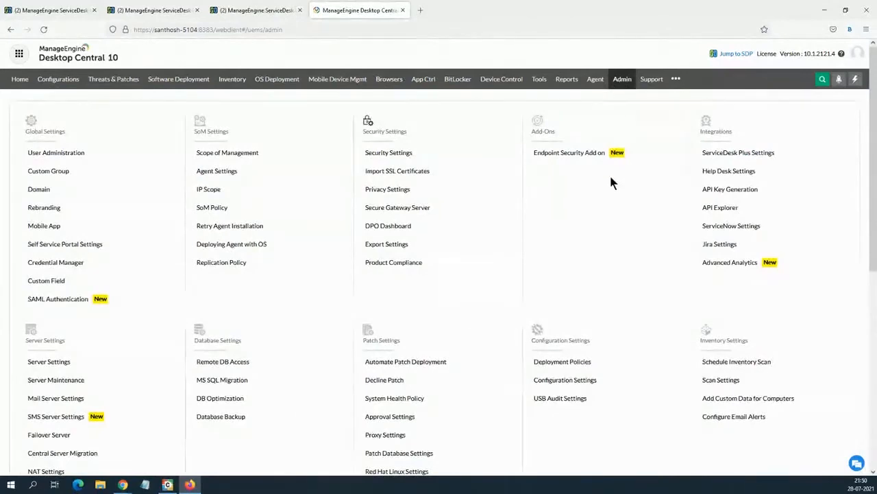
scroll(631, 199, down, 1)
click(753, 145)
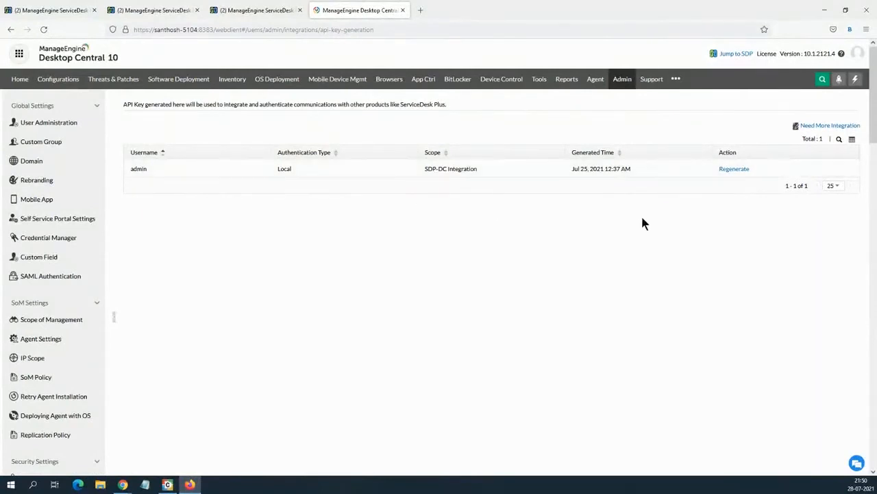
drag(480, 171, 425, 168)
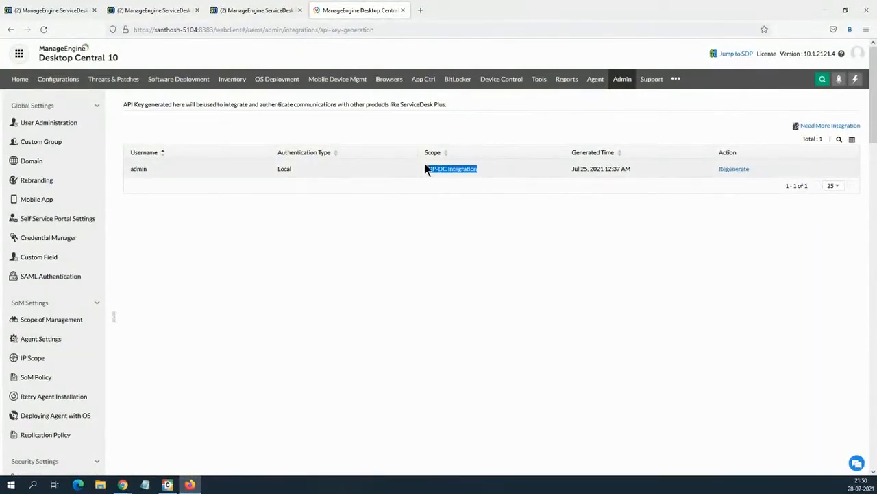
click(741, 169)
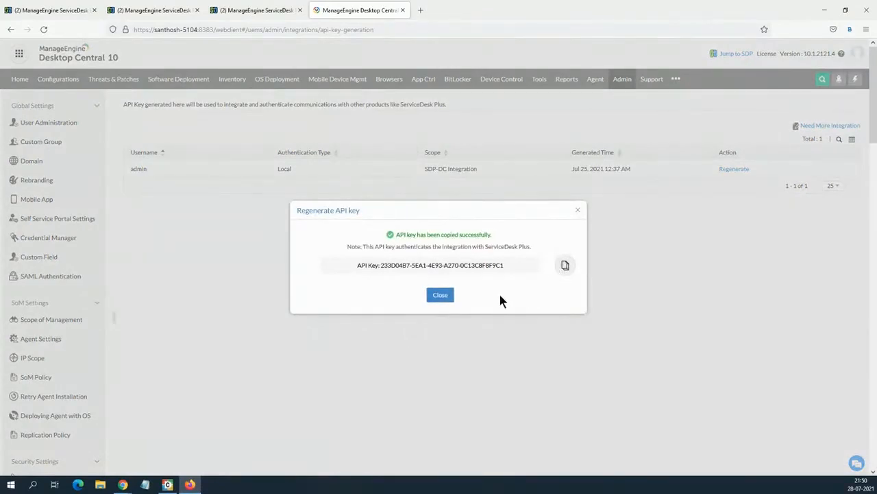
click(442, 296)
Step: Switch to ServiceDesk Plus and open the DesktopCentral Server Settings among its admin integrations
click(164, 7)
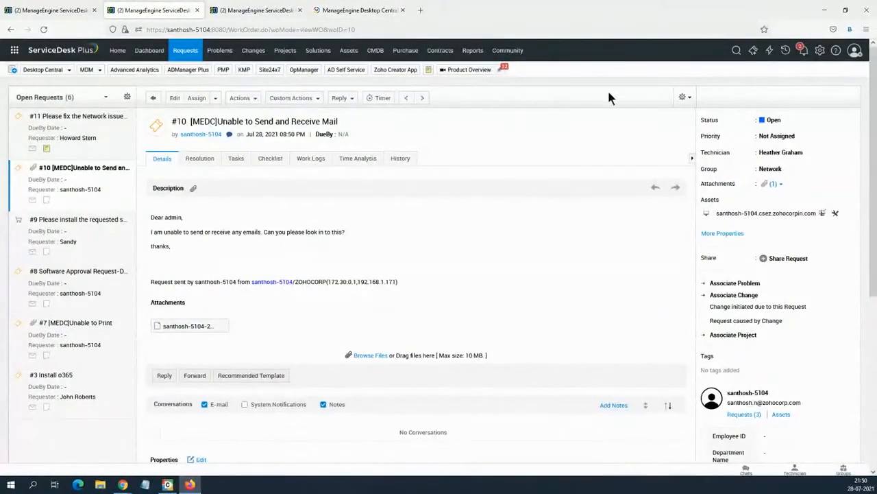
click(820, 55)
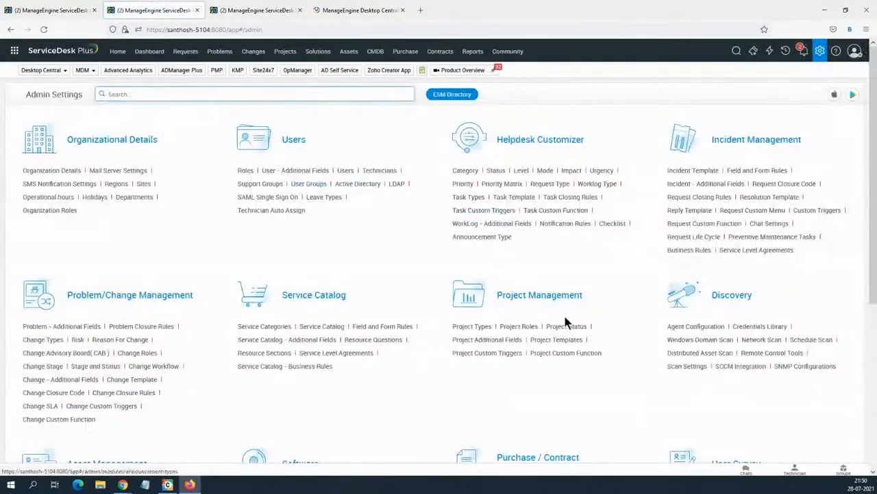
scroll(567, 322, down, 5)
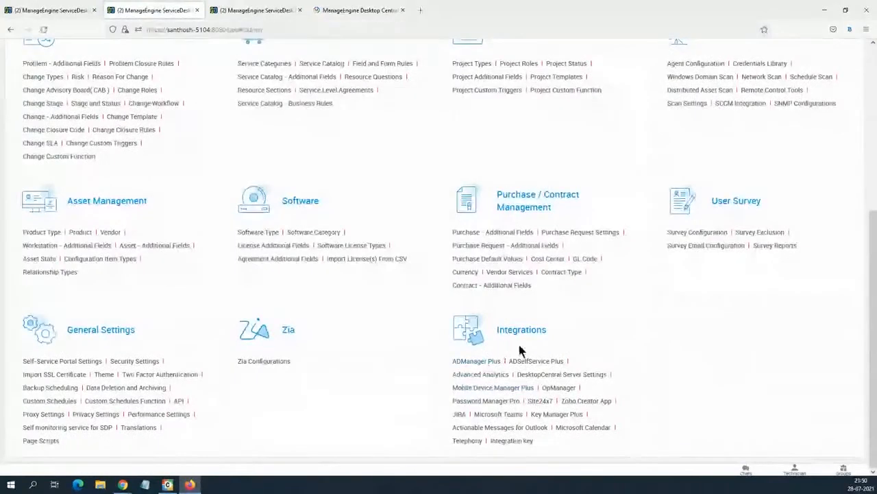
drag(546, 330, 496, 329)
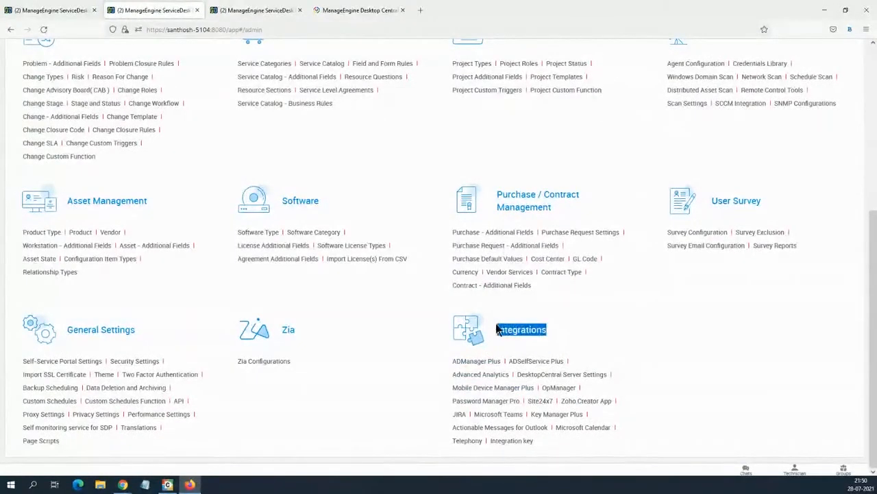
click(540, 377)
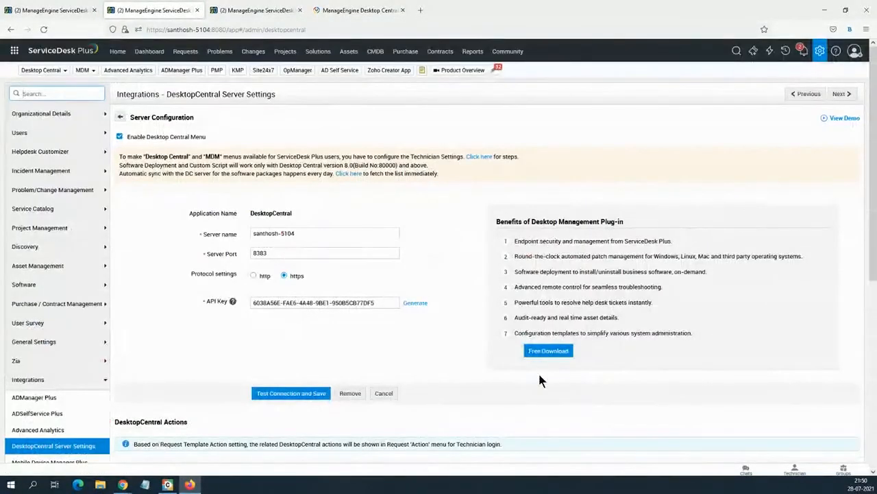
Step: Replace the API key in the Desktop Central server configuration with the copied key, and test and save the connection
drag(378, 299, 195, 285)
key(ctrl+v)
click(353, 354)
click(287, 393)
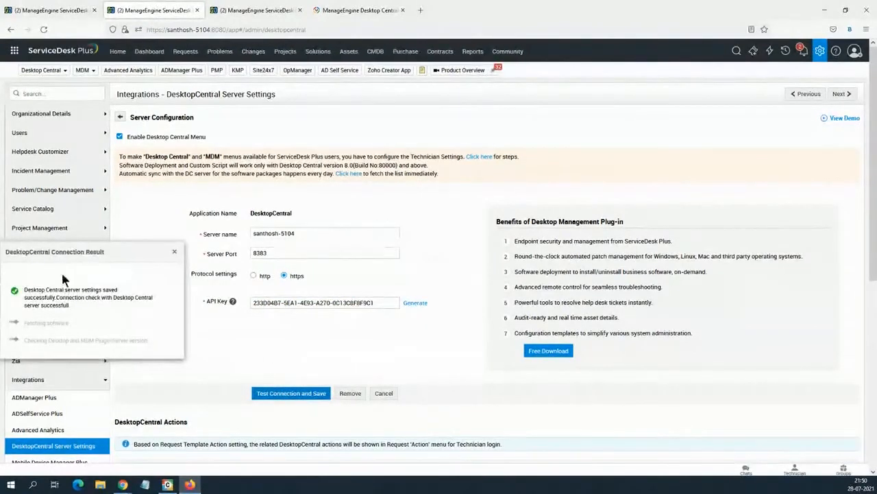
drag(119, 251, 460, 170)
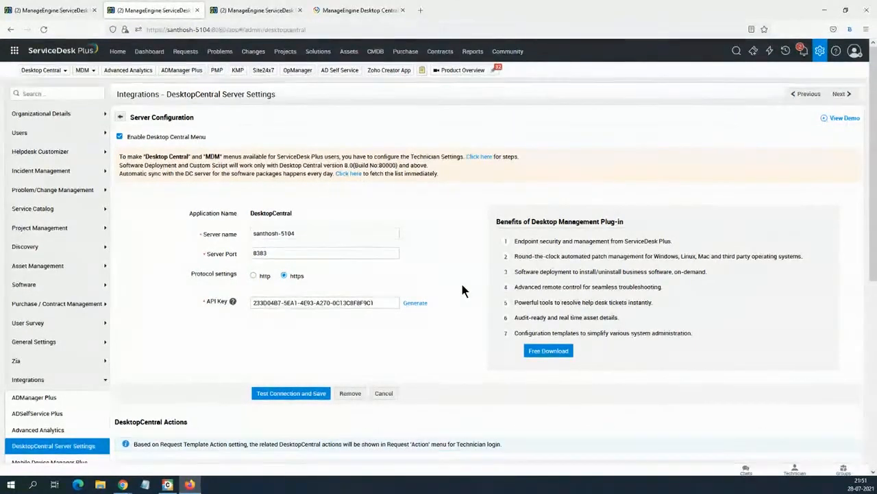
Step: Open the Install/Uninstall software action for editing and view the selectable roles, keeping All Roles associated
scroll(455, 294, down, 3)
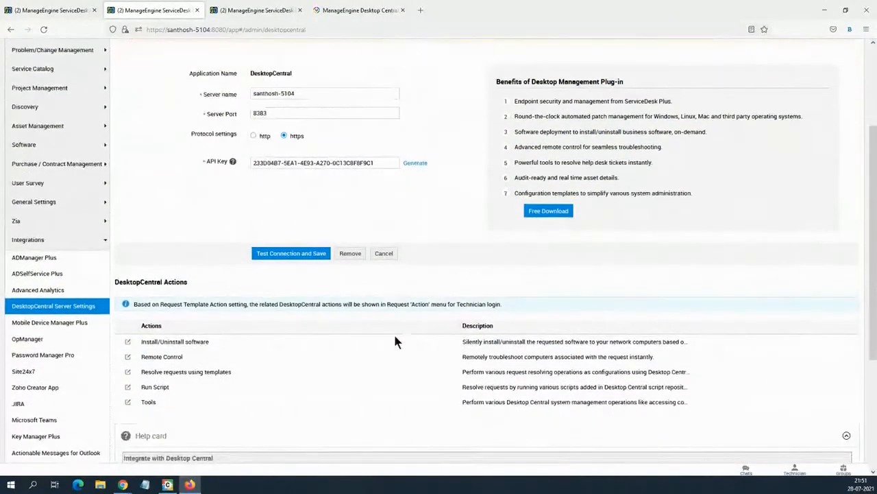
scroll(253, 363, down, 1)
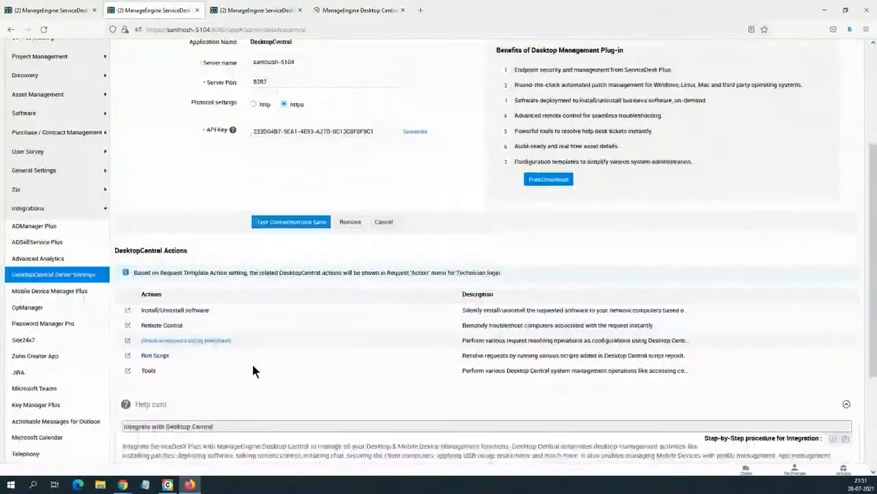
scroll(253, 364, up, 1)
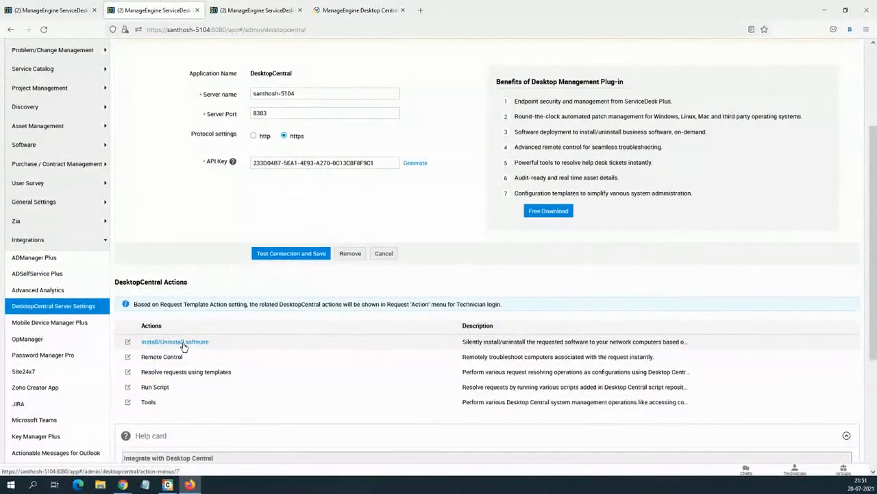
click(184, 342)
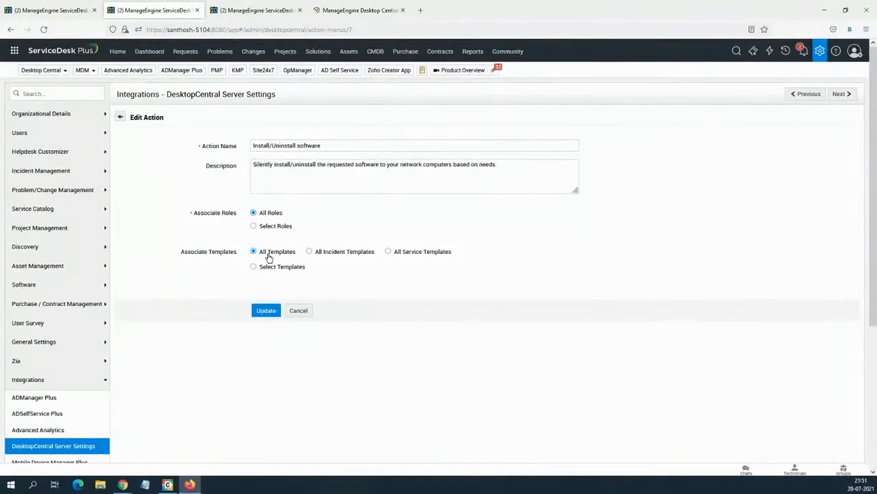
click(273, 226)
click(273, 243)
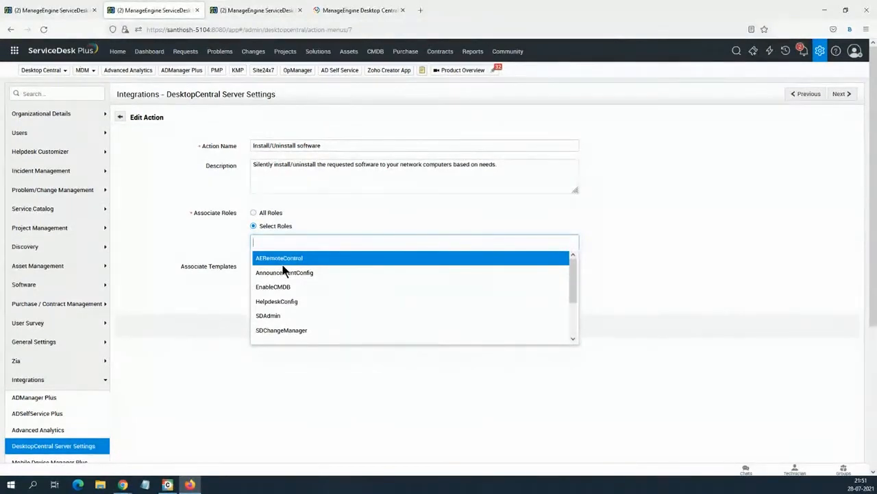
click(204, 246)
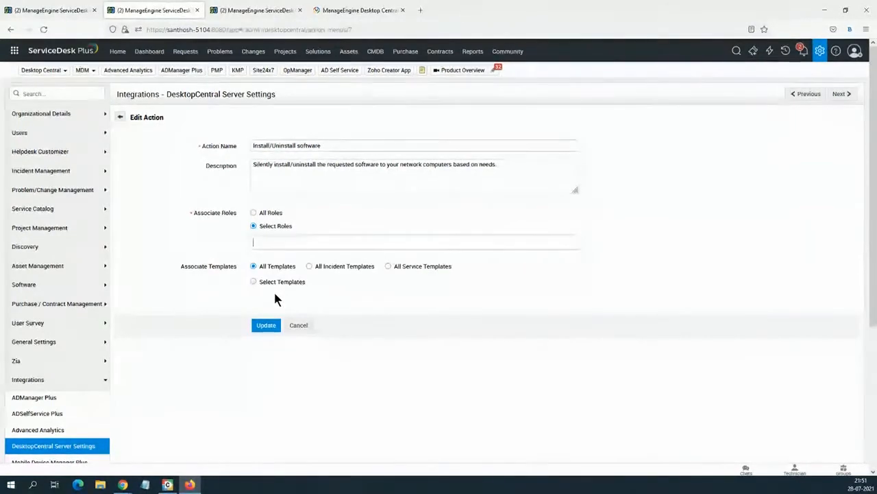
click(270, 214)
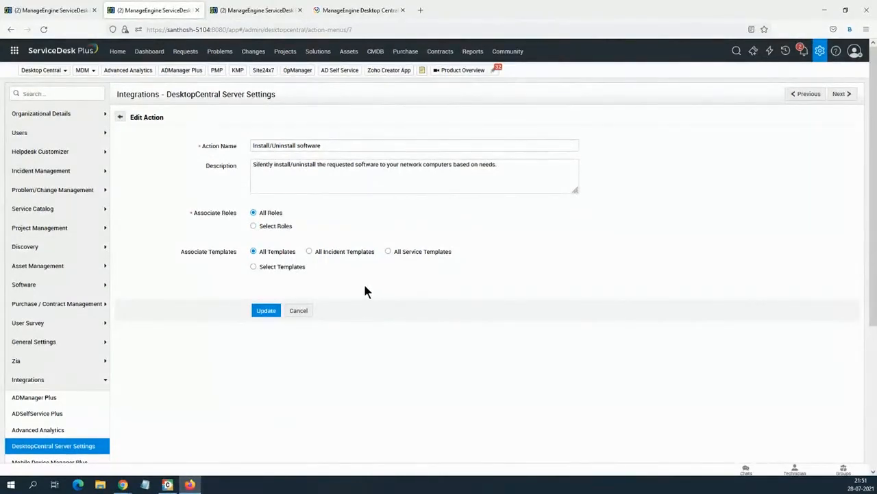
Step: Browse the incident templates selectable for the Install/Uninstall software action and return to the DesktopCentral actions list without updating
click(288, 268)
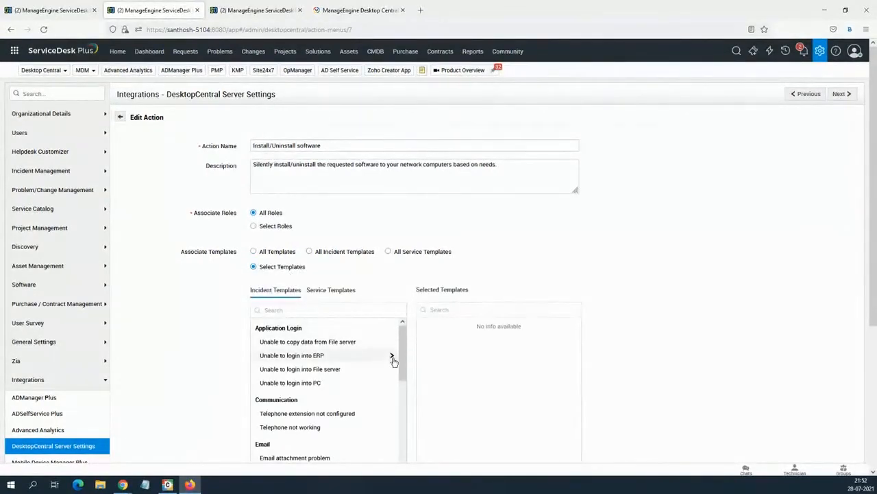
scroll(554, 293, down, 1)
scroll(358, 341, down, 2)
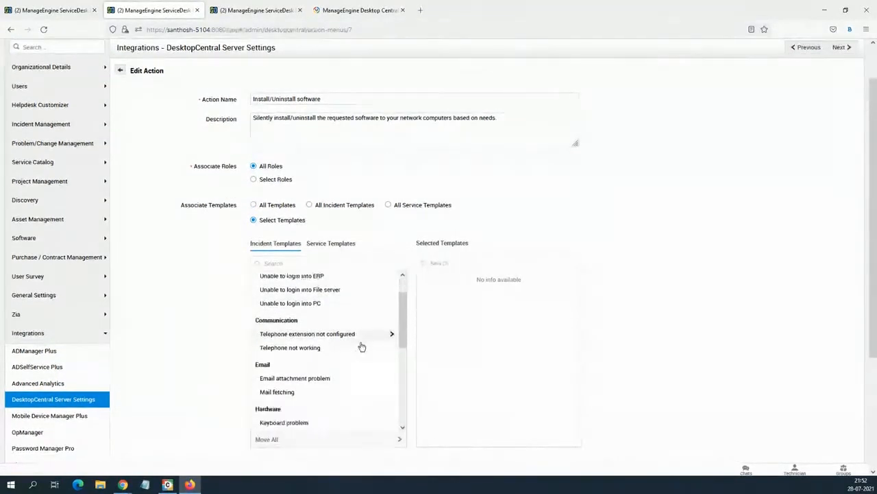
scroll(347, 362, down, 1)
scroll(343, 364, down, 2)
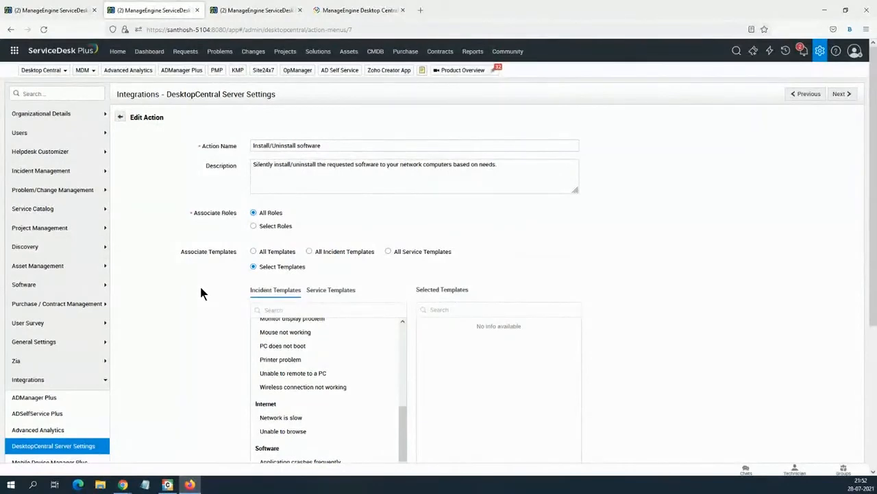
click(120, 117)
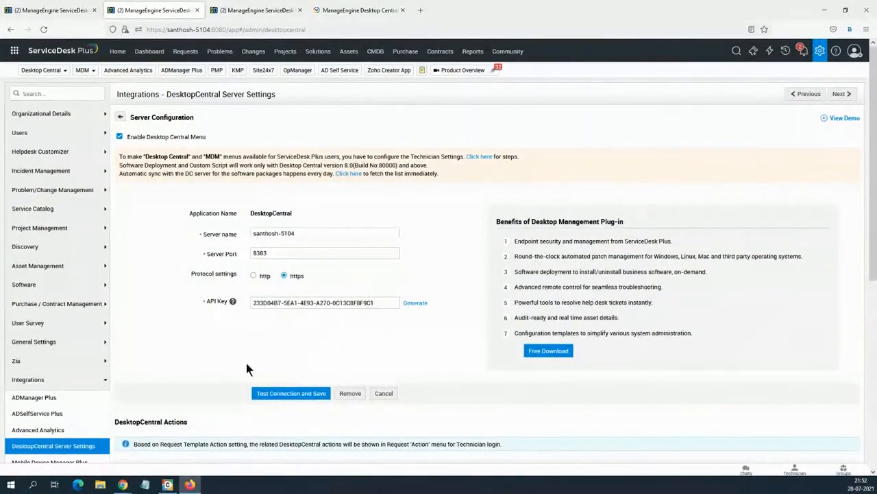
scroll(224, 373, down, 2)
scroll(224, 372, down, 3)
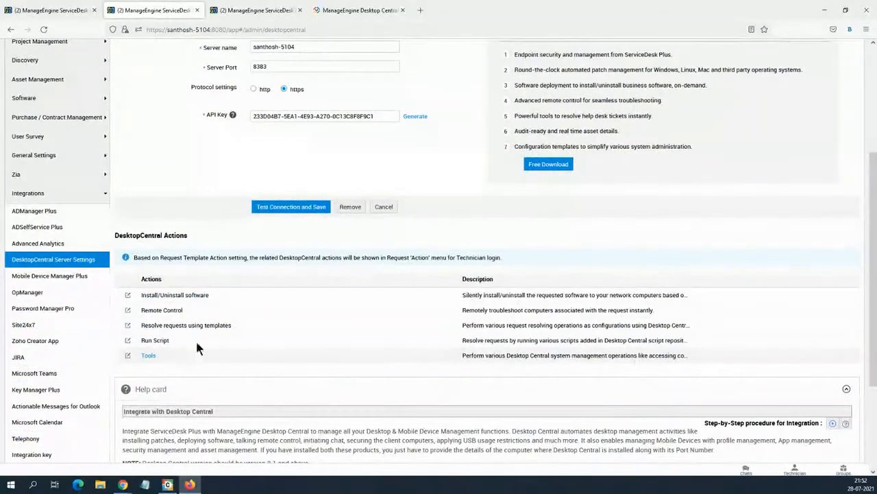
scroll(302, 257, up, 1)
scroll(302, 256, up, 4)
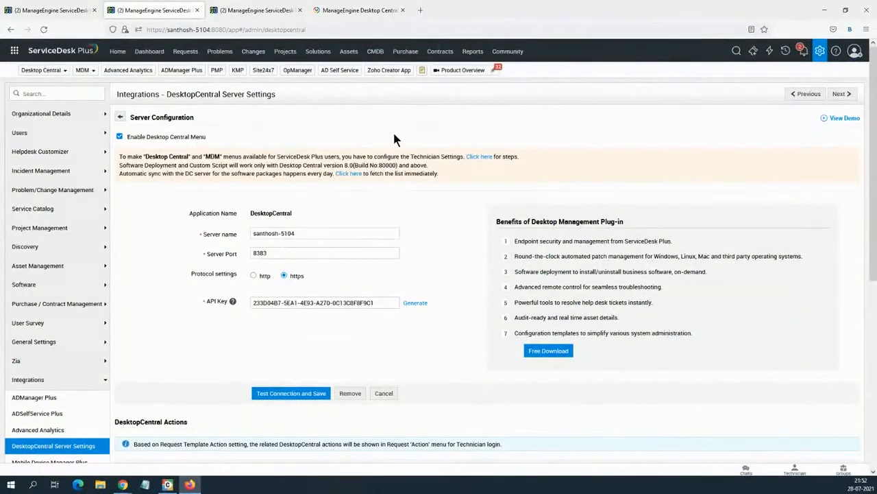
Step: Switch to Desktop Central and open the ServiceDesk Plus server details in the integration settings for modification
click(357, 18)
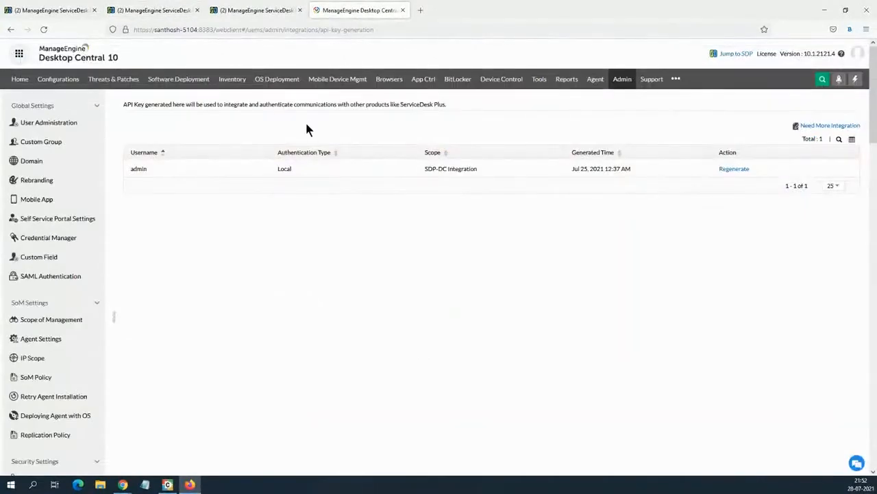
click(624, 80)
click(729, 153)
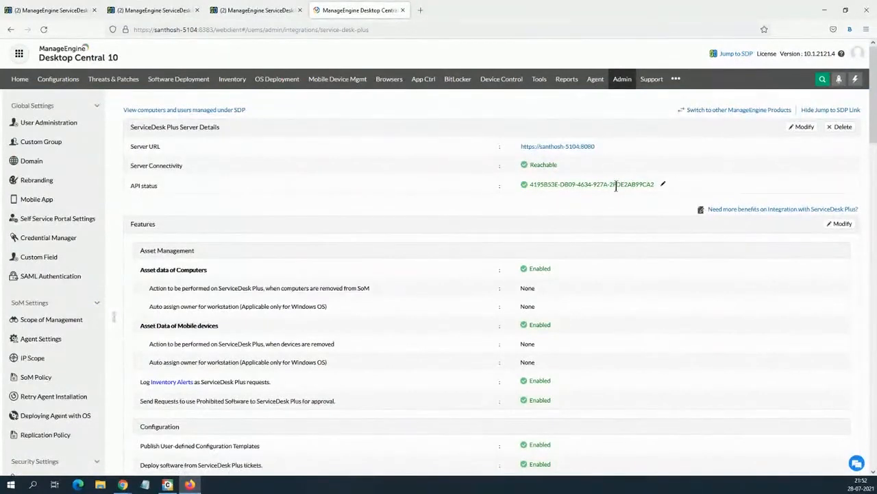
click(807, 128)
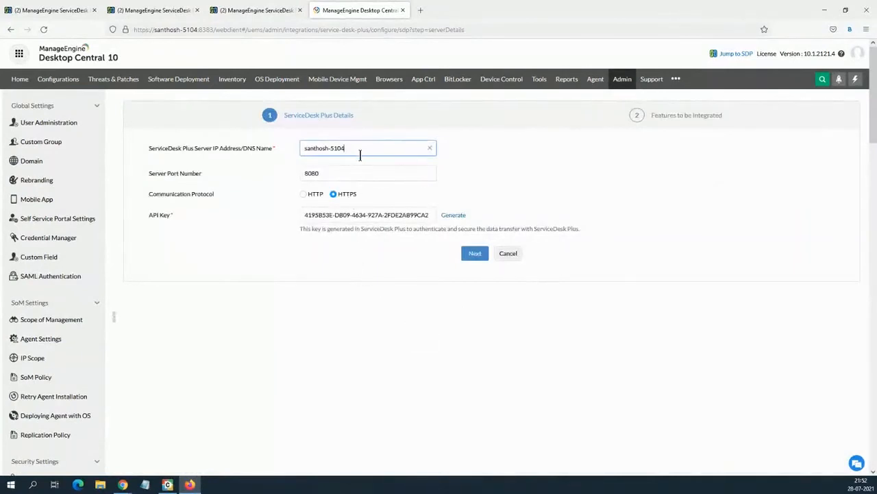
triple_click(360, 148)
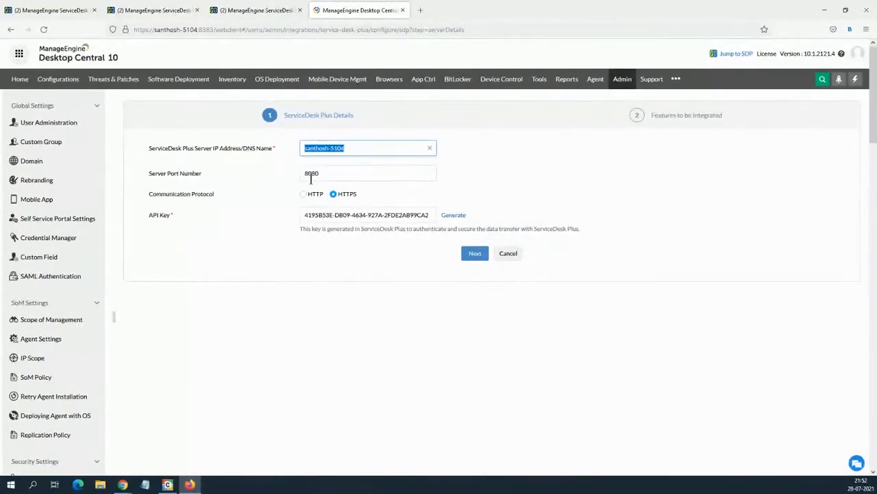
Step: Open the ServiceDesk Plus API key generation window from the server details, view its expiry options, and close it
click(452, 216)
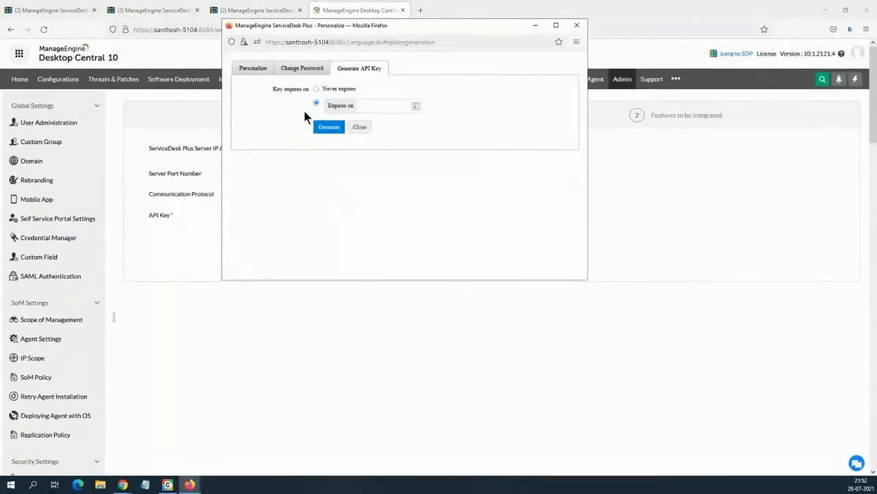
click(259, 71)
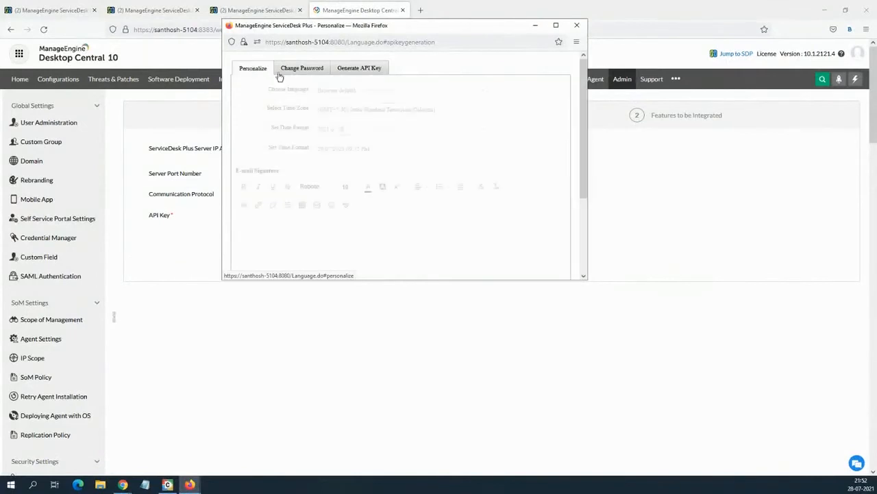
click(355, 73)
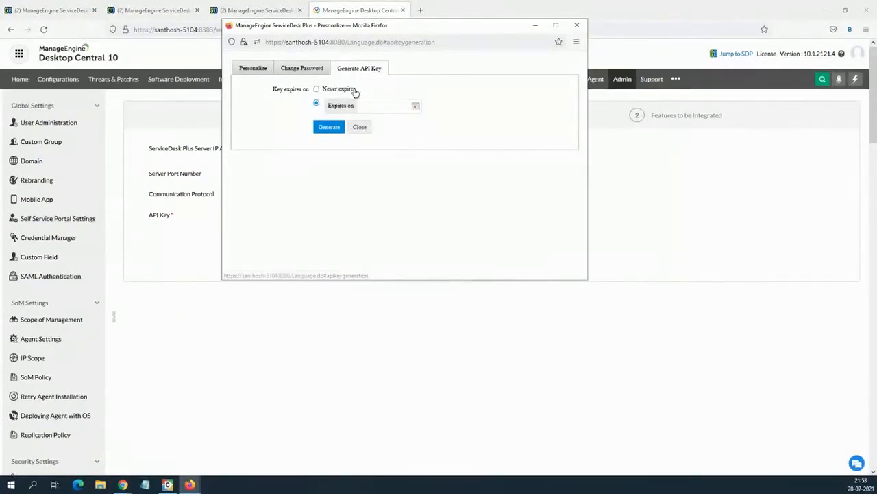
click(326, 128)
click(359, 127)
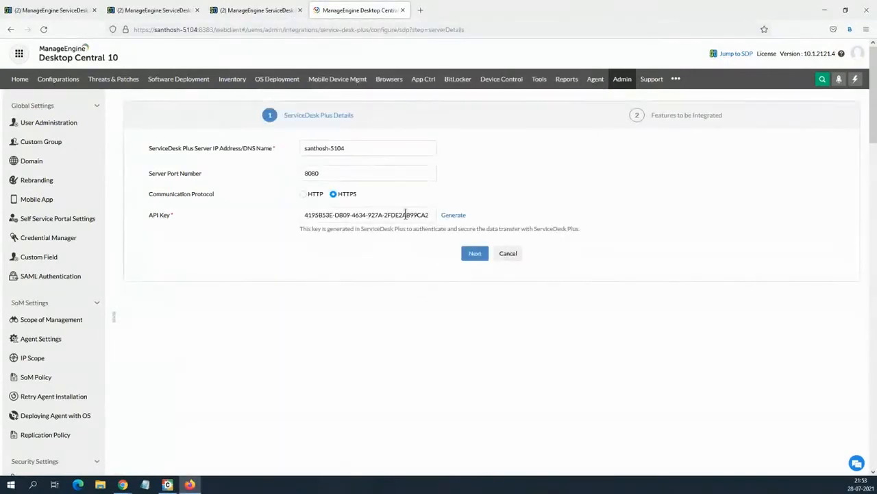
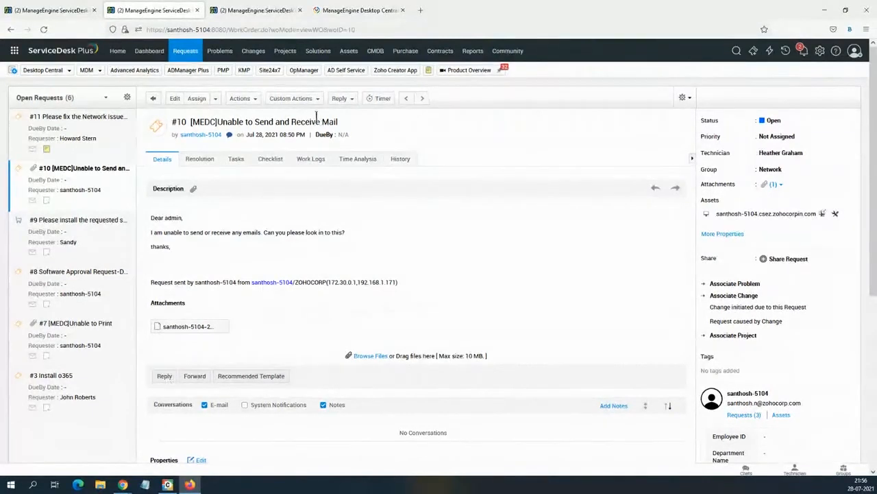
Step: View the remote connection options for the computer associated with request #10 and open its System Manager
click(823, 214)
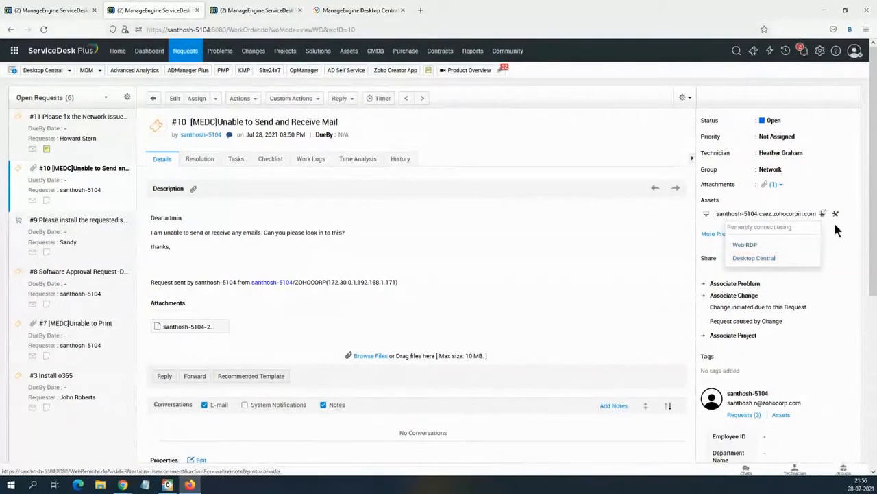
click(836, 215)
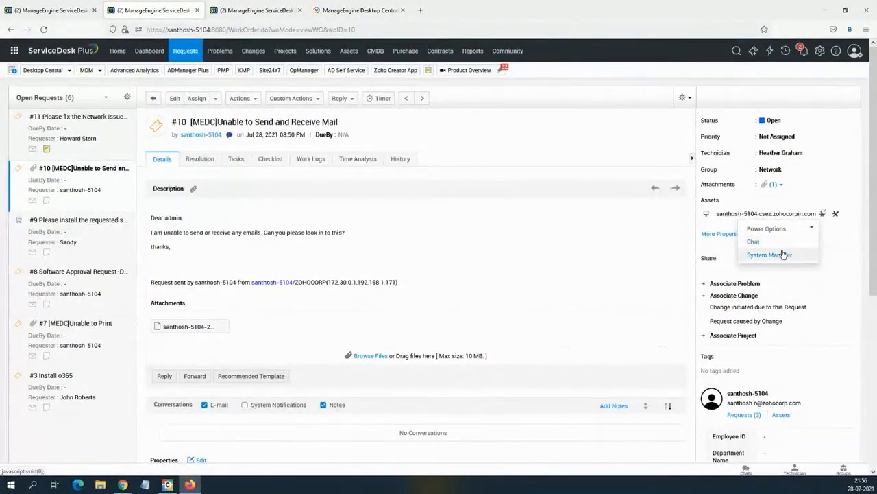
click(782, 254)
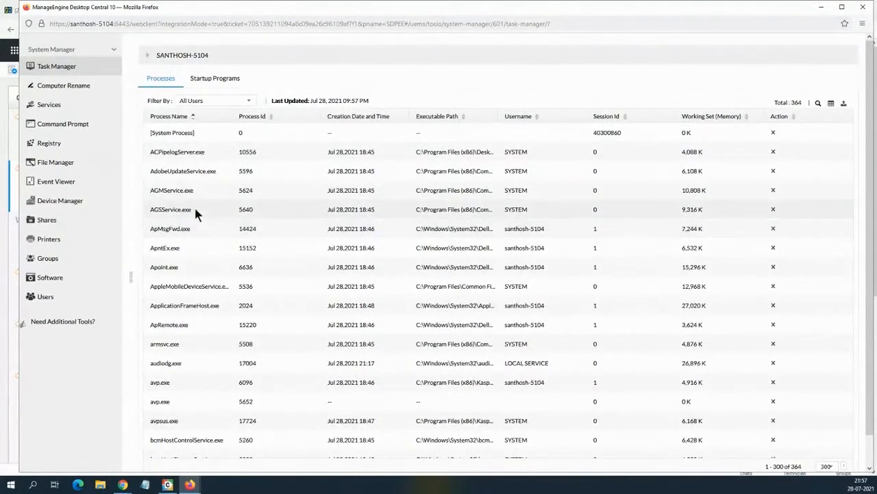
Step: Show the remote computer's services and view the actions available for the ActiveX Installer service without applying any
click(61, 107)
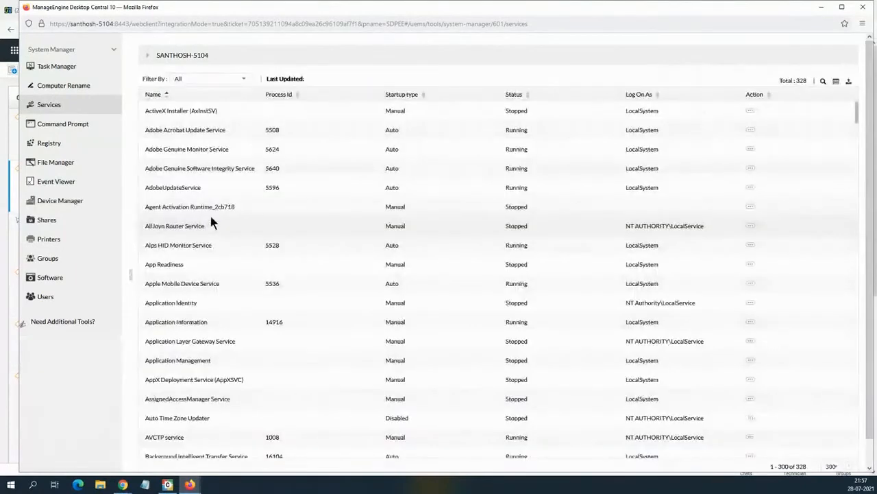
click(752, 111)
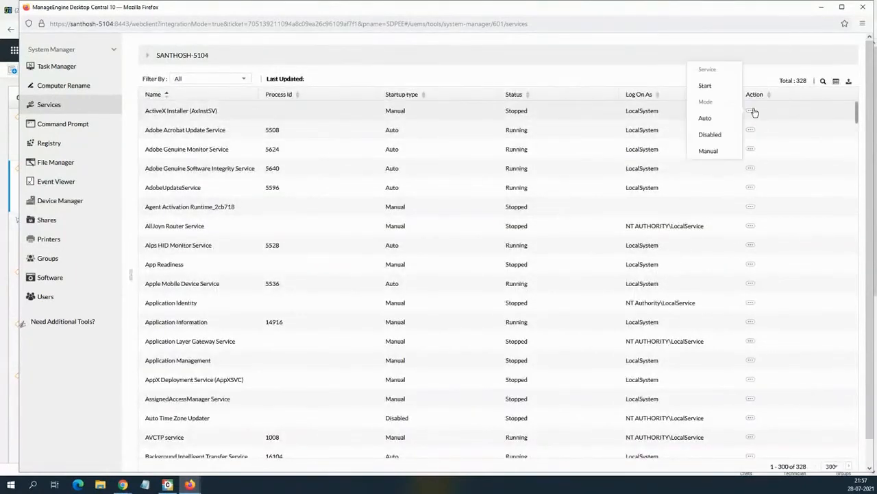
click(451, 59)
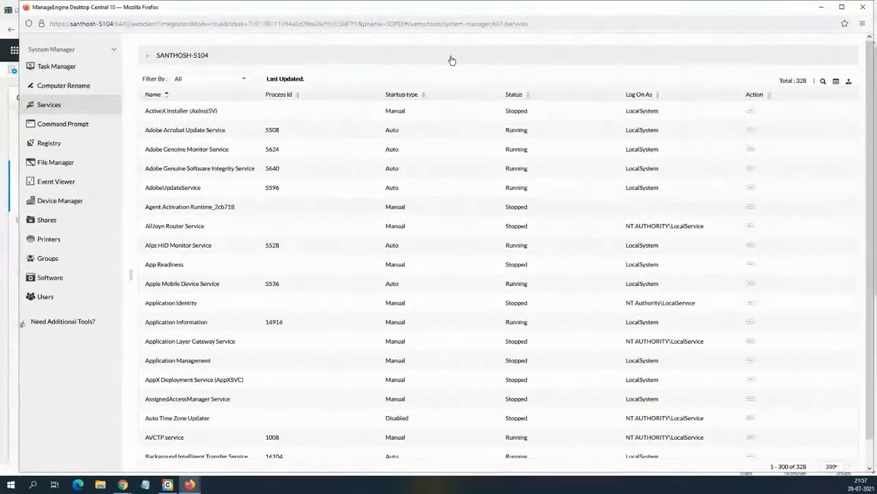
Step: View the remote computer's Command Prompt and File Manager, and close the System Manager window
click(69, 130)
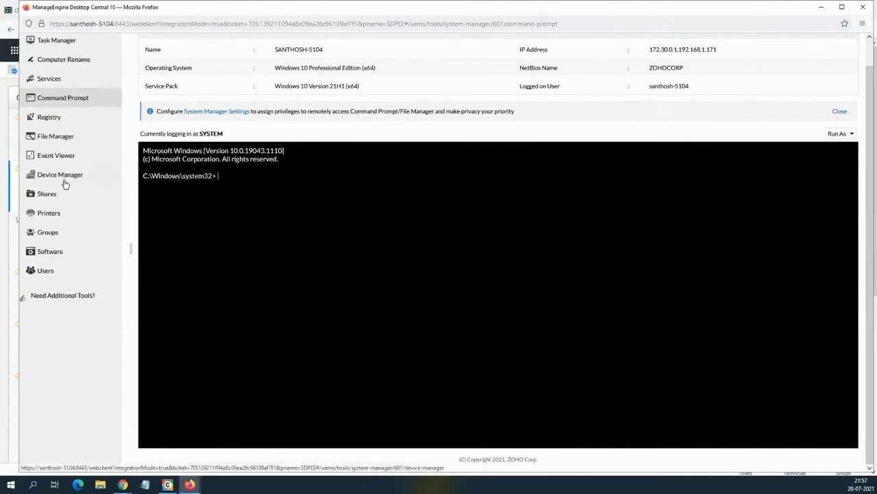
click(58, 140)
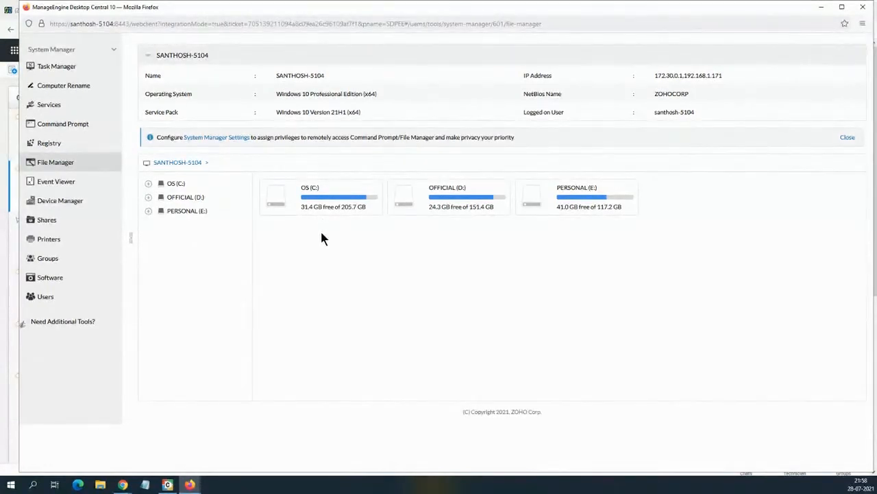
click(862, 7)
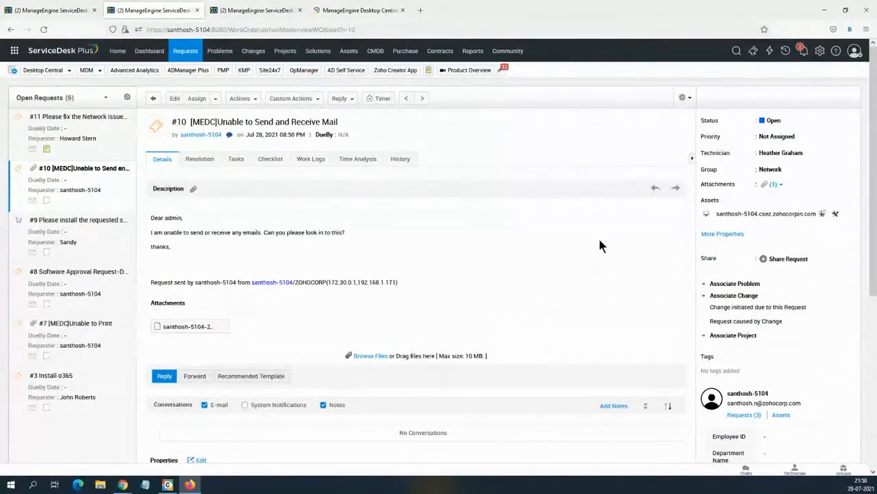
Step: Initiate a Desktop Central remote control session from request #10 with the reason "Audio issue", and close the viewer and initiation window
click(823, 214)
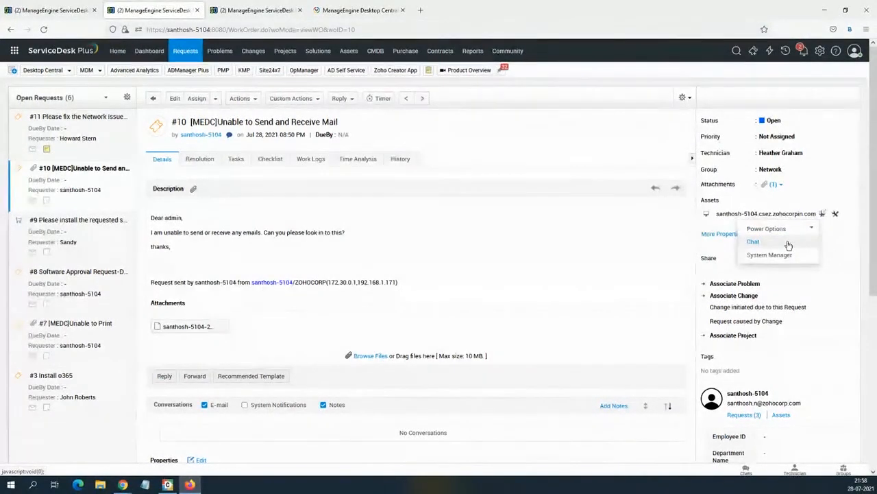
click(823, 215)
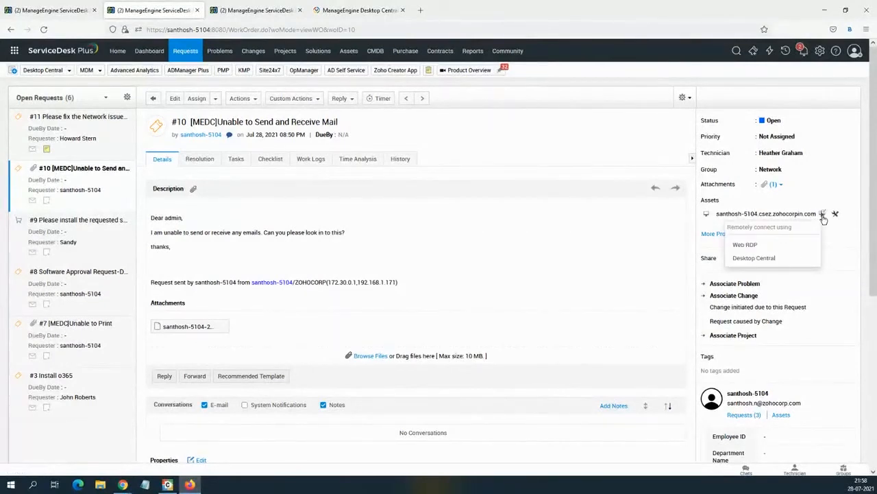
click(776, 259)
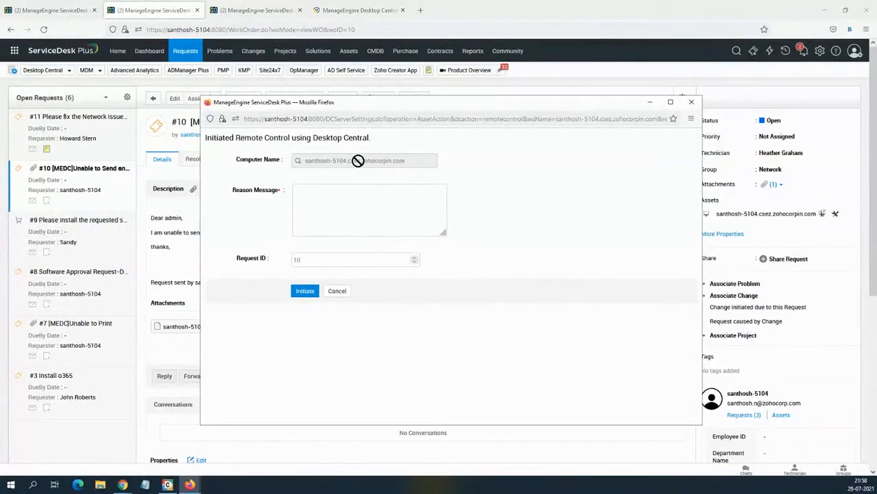
click(342, 218)
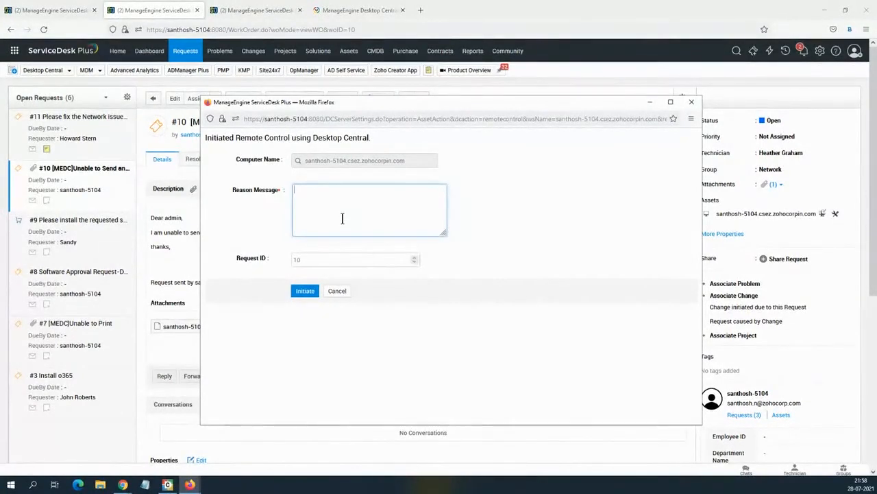
text(Audio issue)
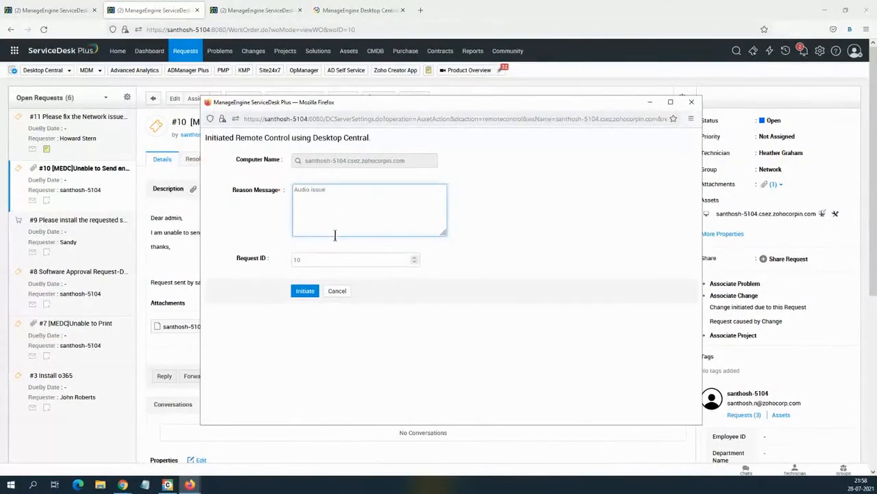
click(304, 291)
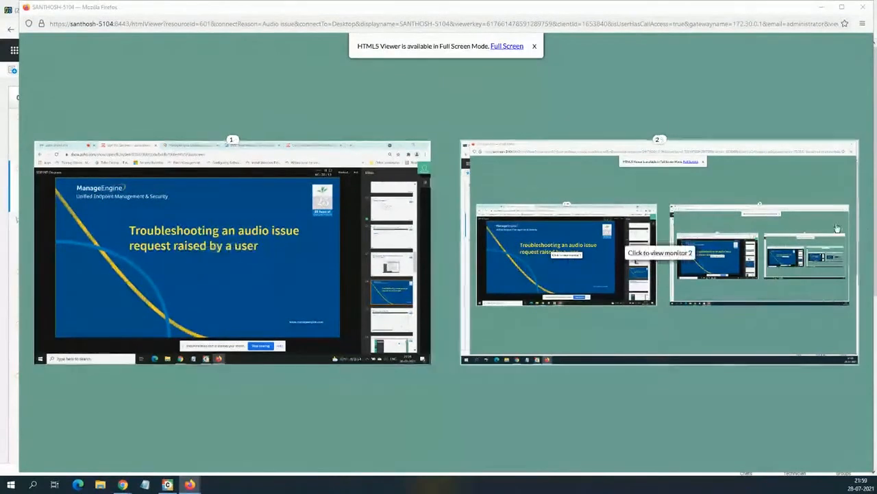
click(863, 8)
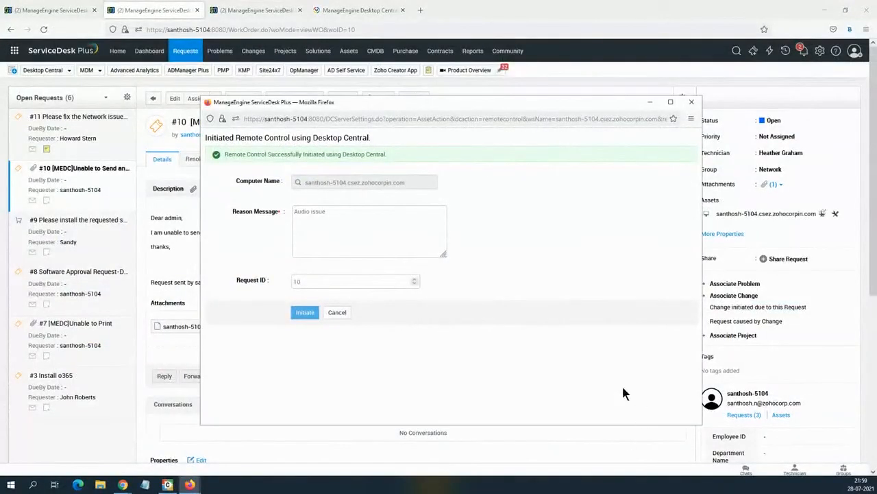
click(345, 318)
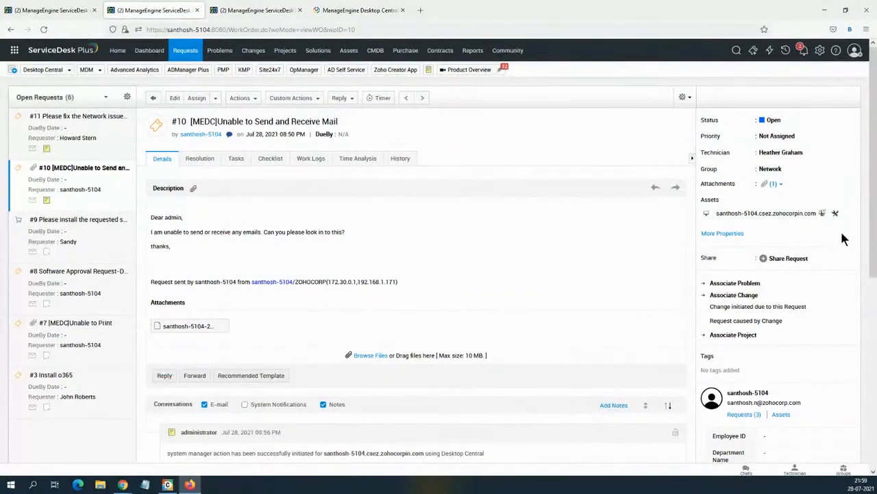
Step: Examine the notes logged in the conversations of request #10
scroll(412, 253, down, 1)
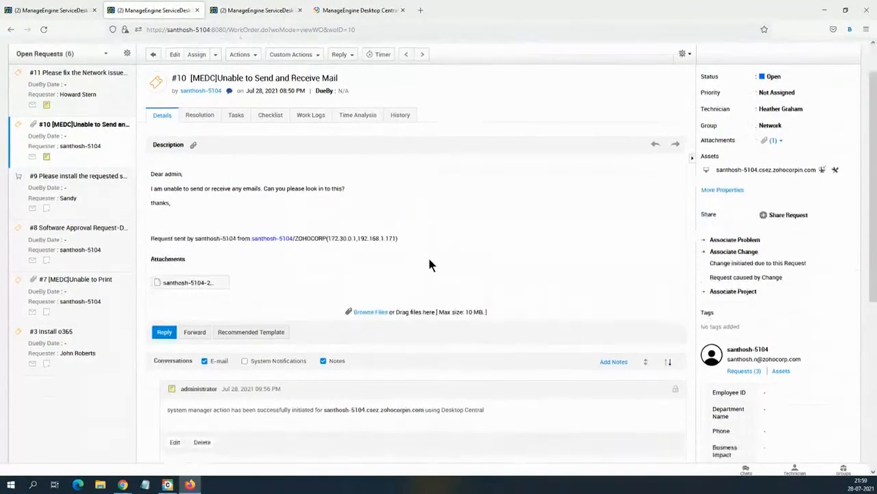
scroll(431, 264, down, 1)
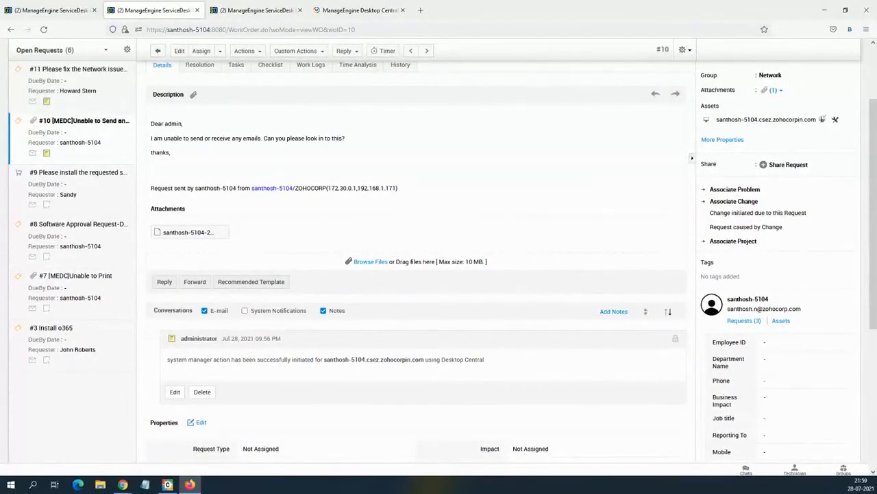
scroll(388, 308, up, 2)
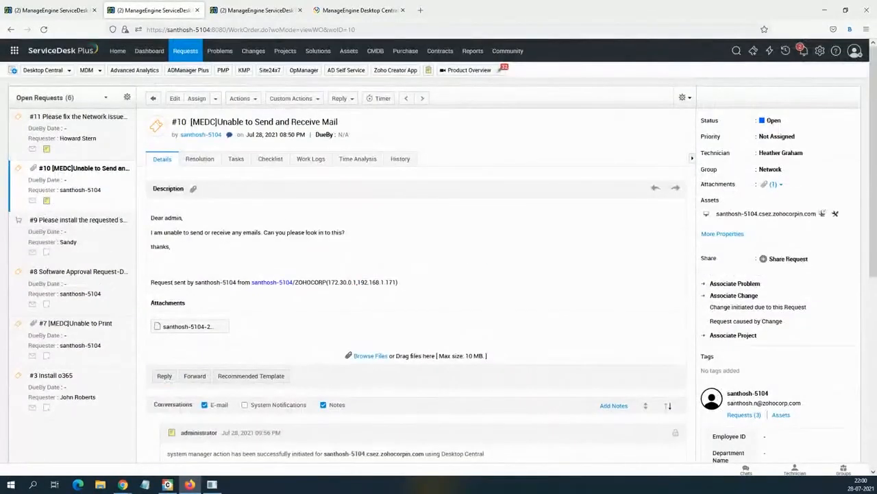
Step: Switch to Desktop Central and open the Remote Control tool
click(363, 10)
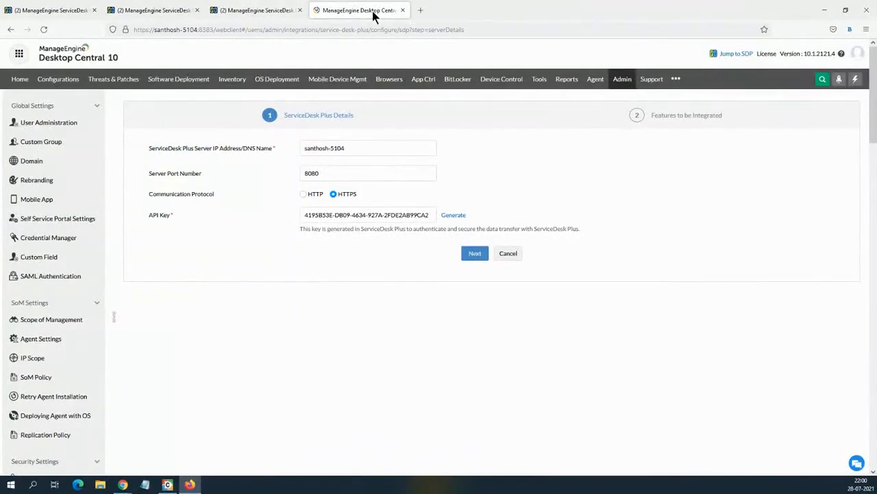
click(540, 80)
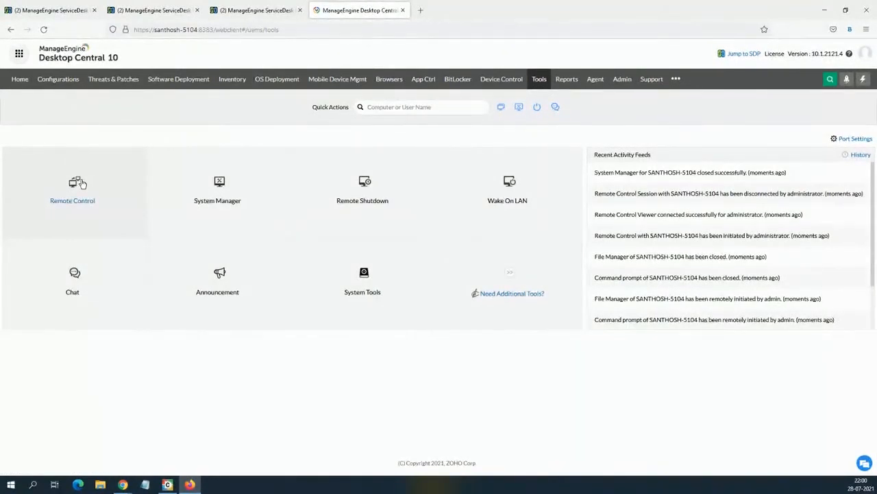
click(81, 184)
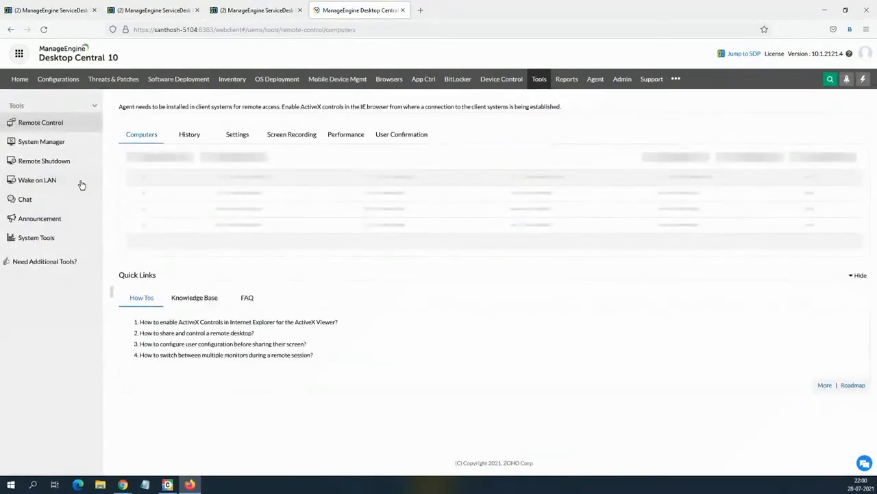
Step: Enable screen recording for remote control sessions and view its recording options without saving
click(291, 137)
click(148, 189)
scroll(147, 225, down, 1)
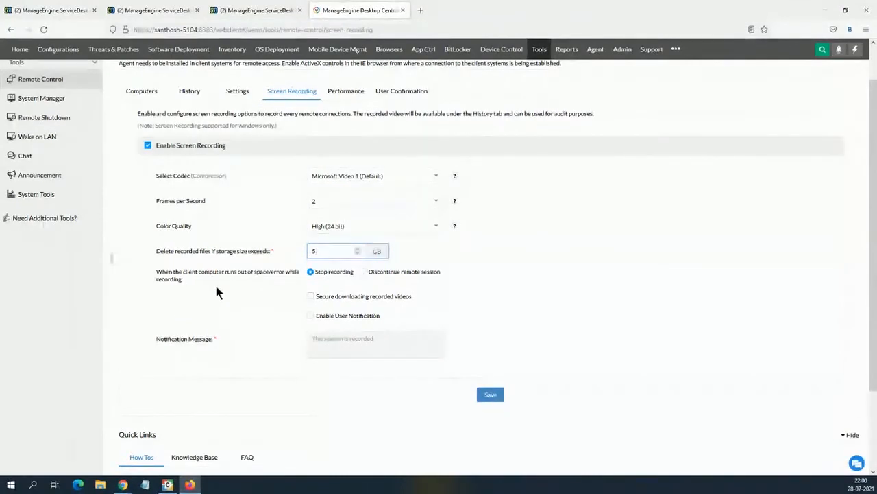
Step: Enable user confirmation for remote control sessions without saving, and view its options and the computer exclusion section
click(386, 94)
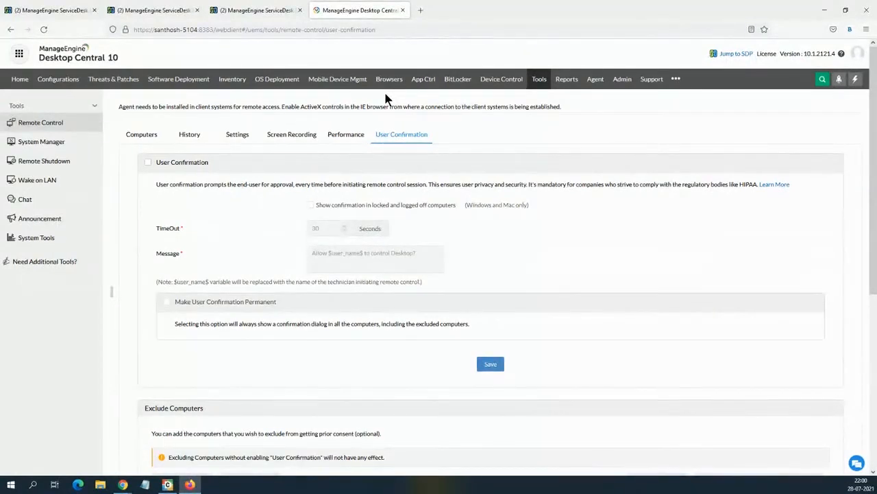
click(148, 164)
scroll(111, 316, down, 1)
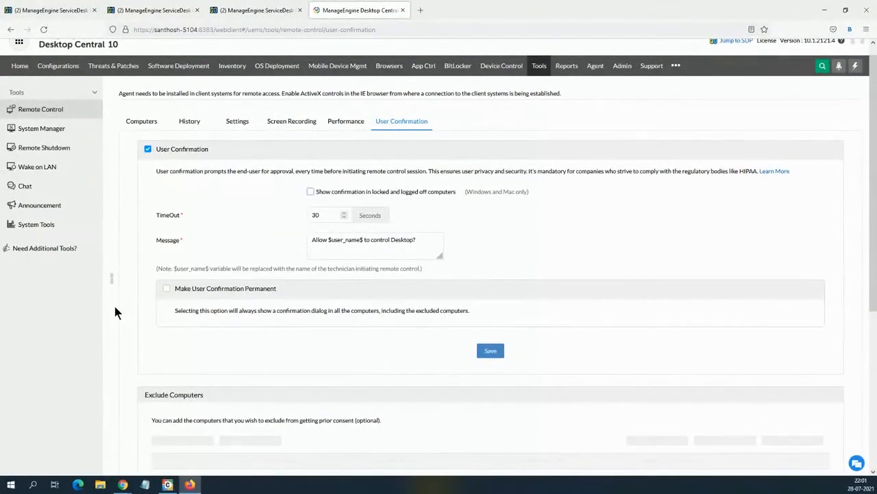
scroll(171, 370, down, 2)
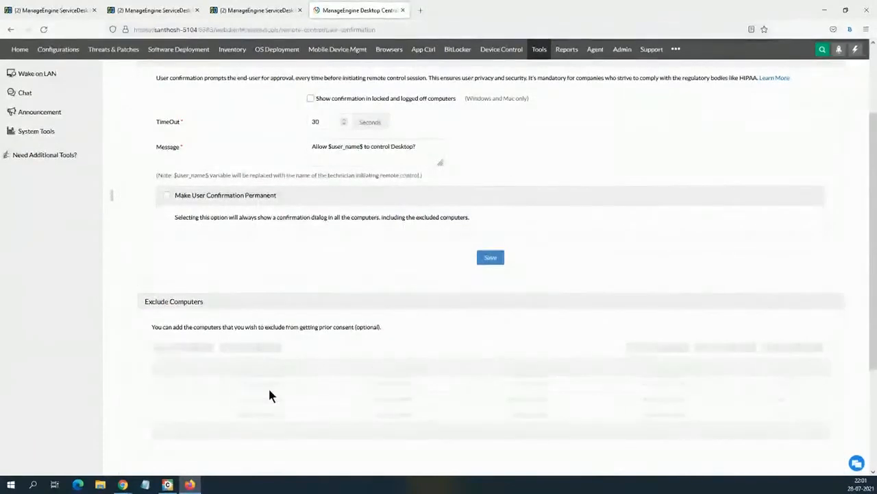
Step: Reload the Remote Control user confirmation page
click(293, 30)
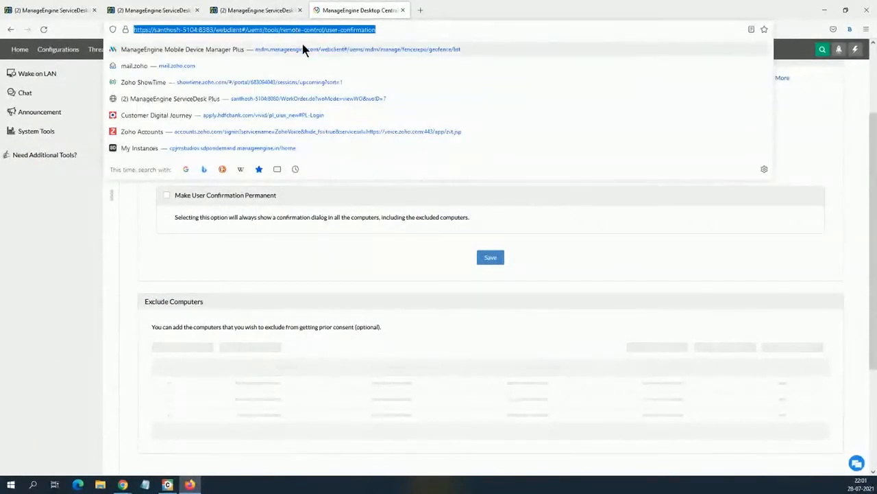
click(291, 223)
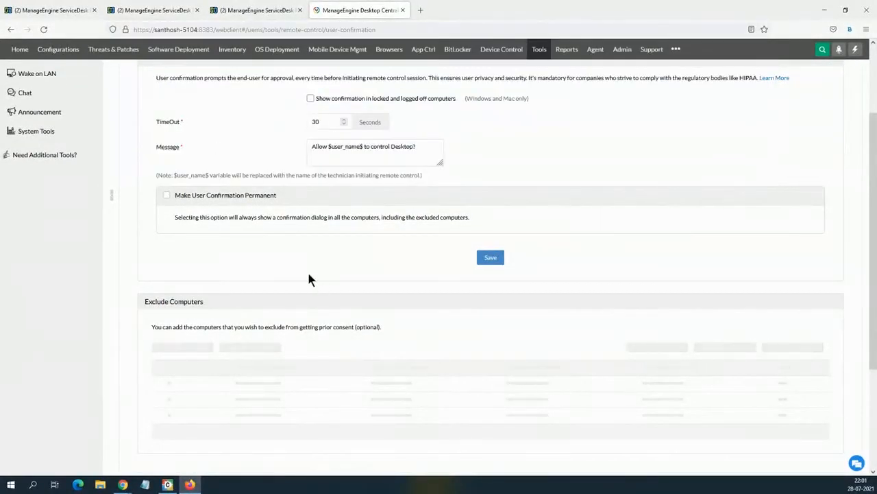
click(363, 30)
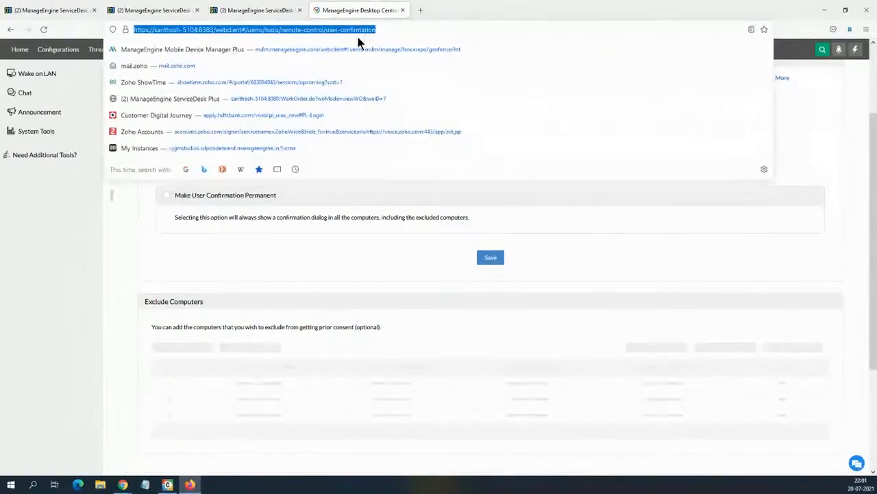
key(Return)
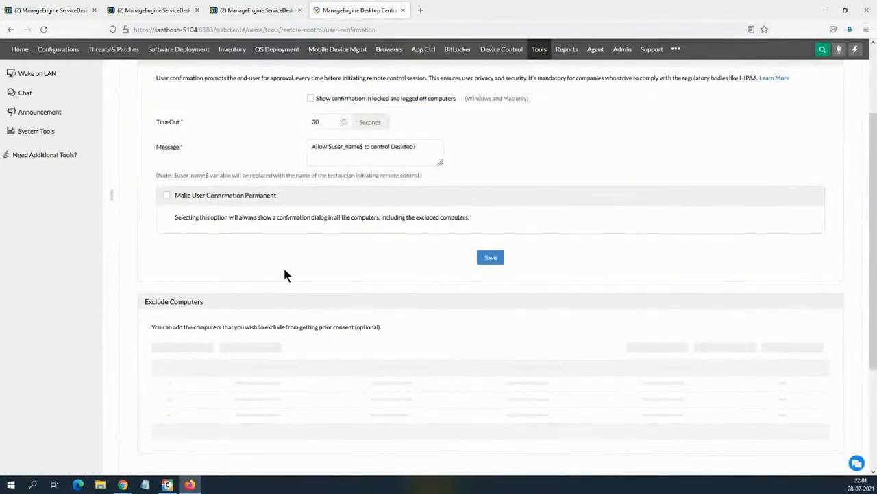
click(44, 31)
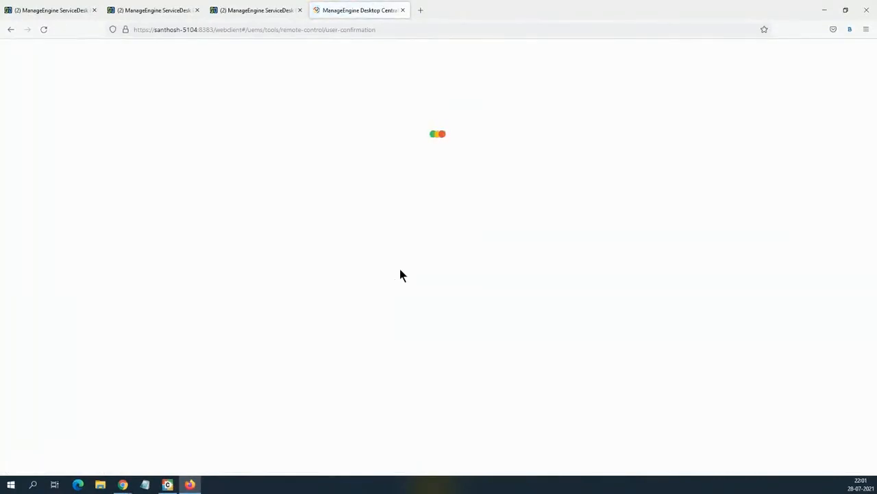
Step: List all computers available for exclusion from remote control user confirmation, and close the selection without adding any
scroll(366, 356, down, 3)
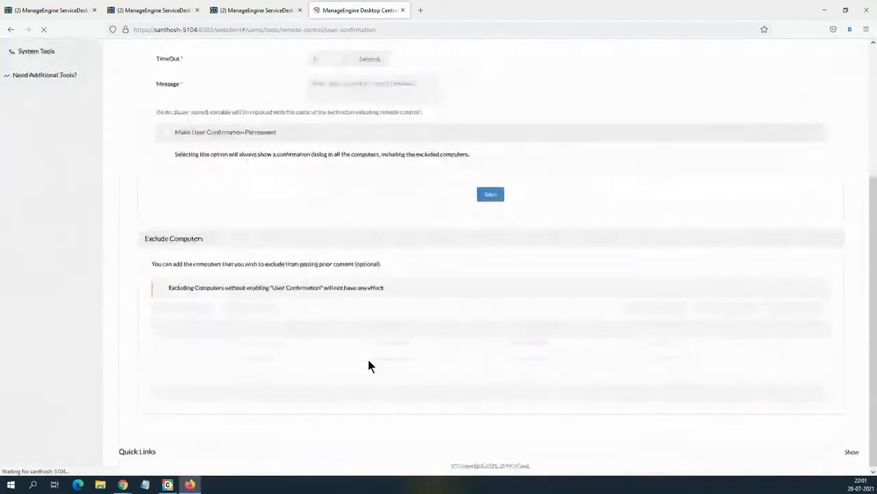
click(182, 340)
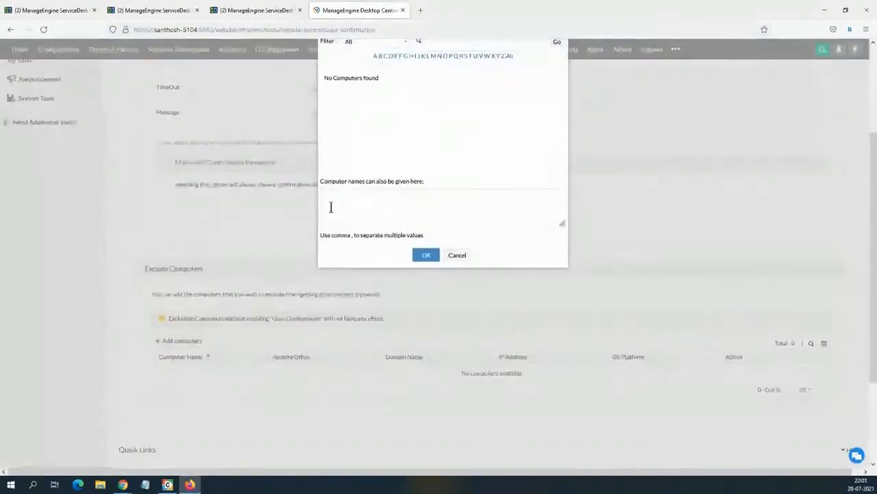
click(507, 57)
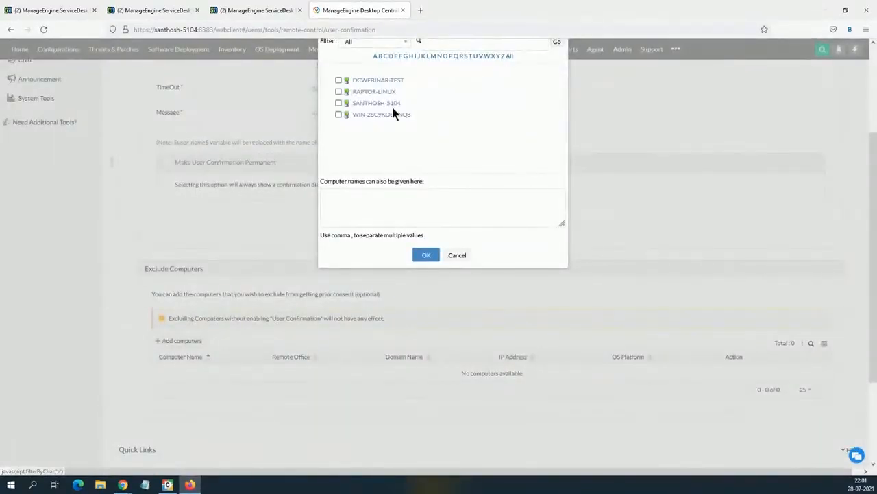
click(457, 255)
Step: View the remote control session history and open the Action Log Viewer
click(188, 136)
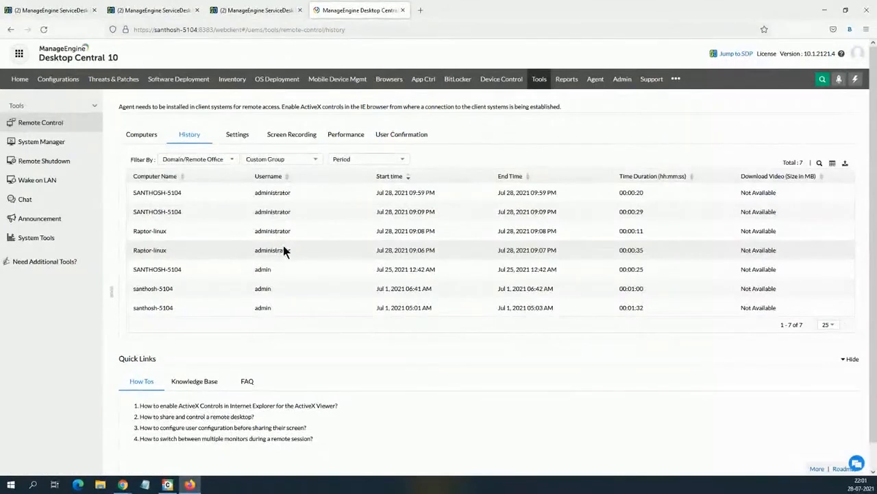
click(857, 80)
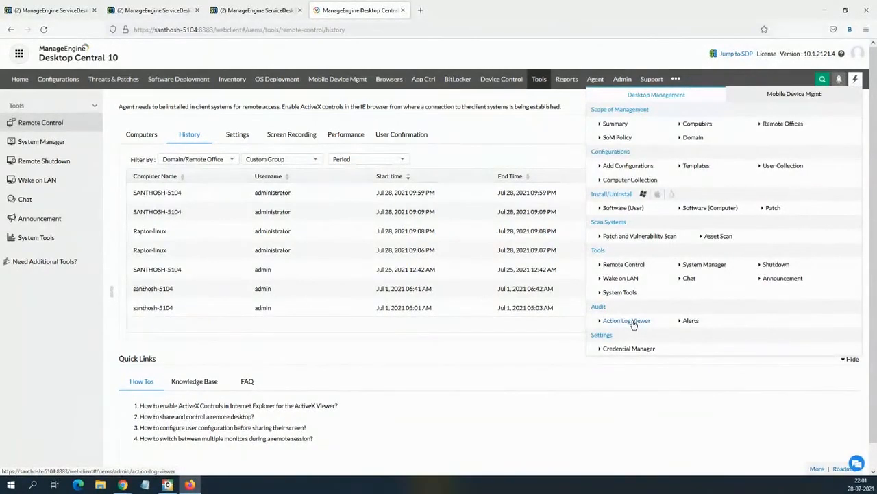
click(626, 321)
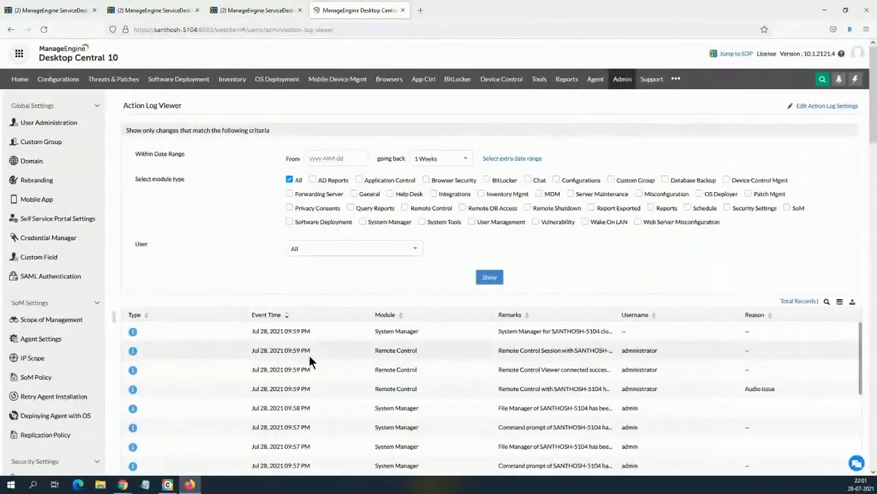
Step: Examine the action log's remarks for the System Manager file manager and command prompt entries and the Remote Control sessions
scroll(309, 360, down, 3)
scroll(480, 385, up, 3)
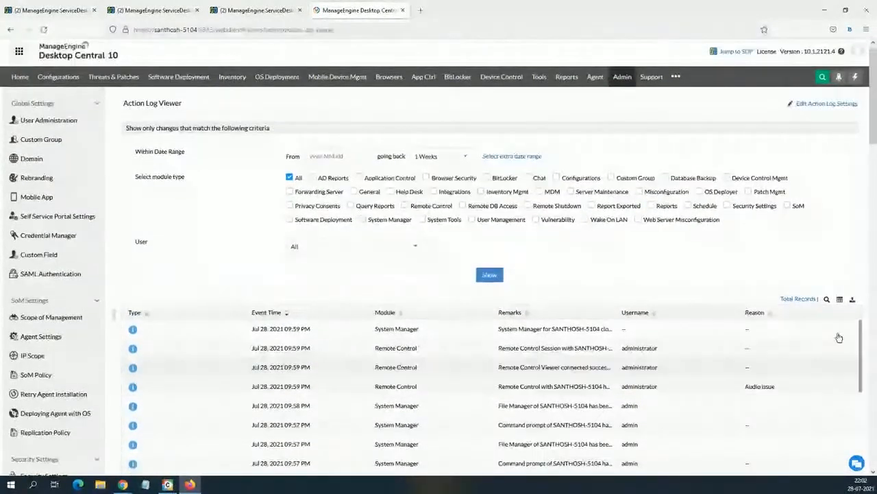
drag(874, 141, 876, 181)
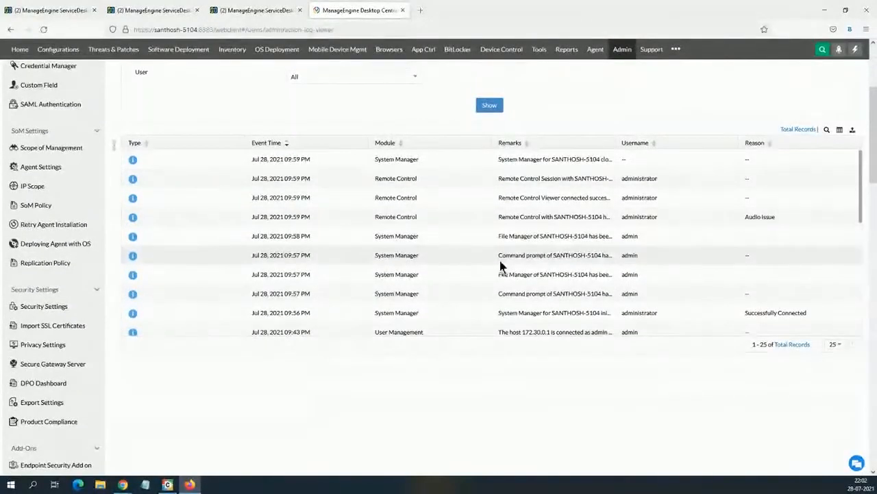
drag(513, 237, 597, 239)
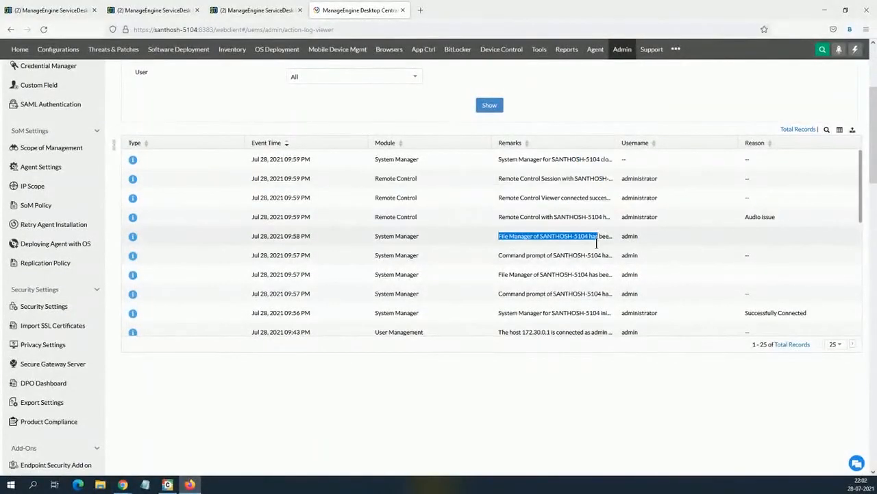
drag(533, 272, 612, 255)
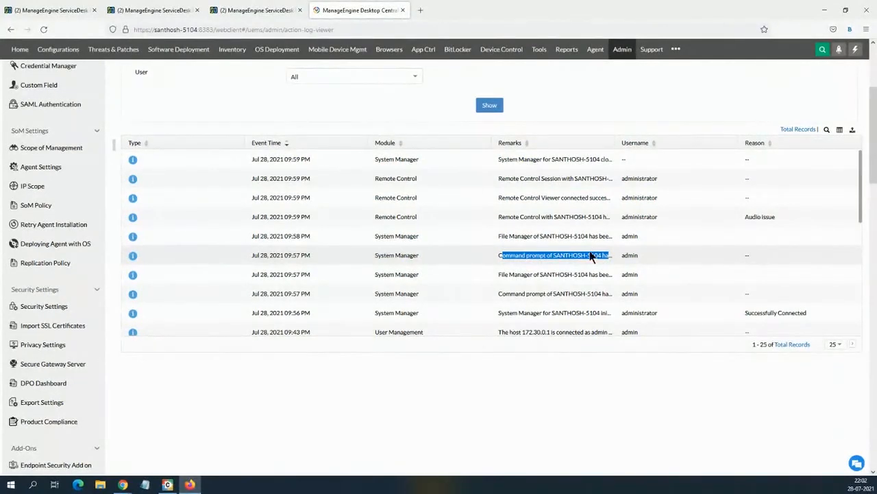
scroll(556, 289, up, 3)
scroll(556, 290, down, 1)
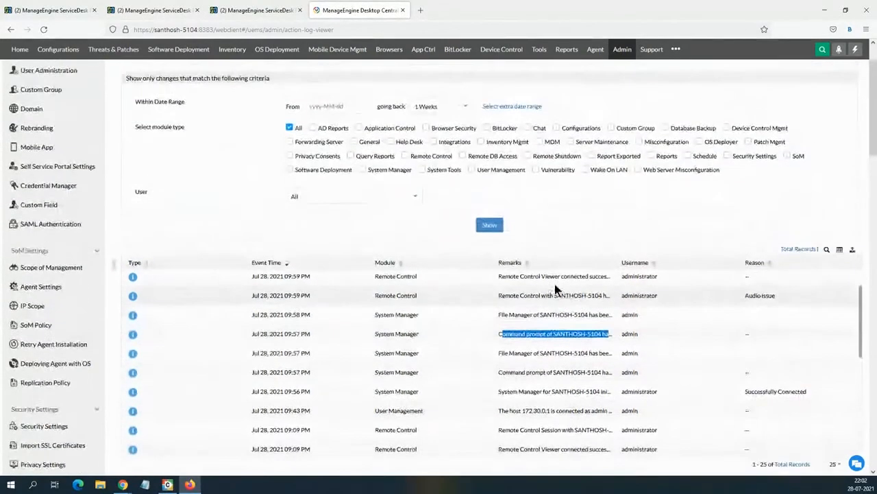
drag(857, 324, 862, 349)
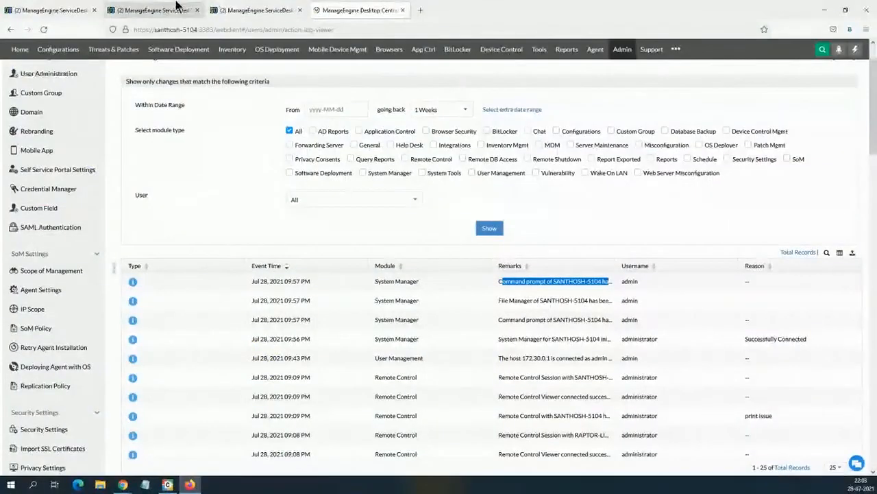
Step: Switch to ServiceDesk Plus, open request #9 for software installation, and review its details and properties
click(162, 10)
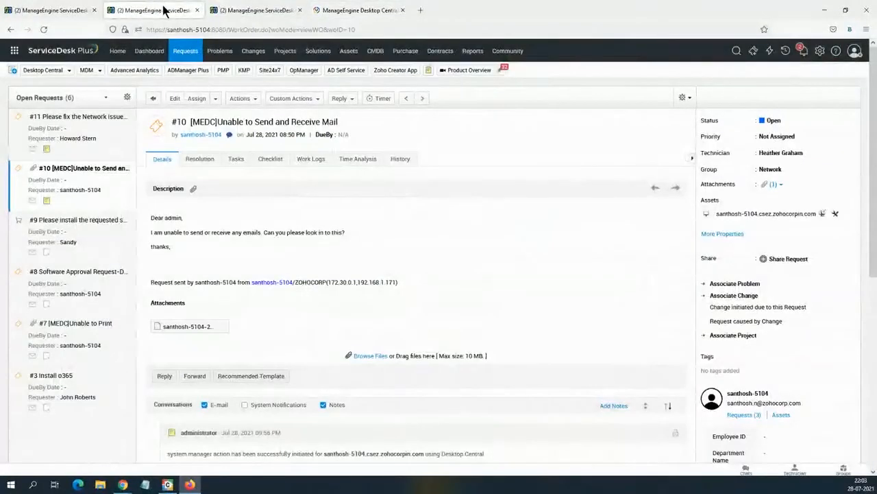
click(184, 52)
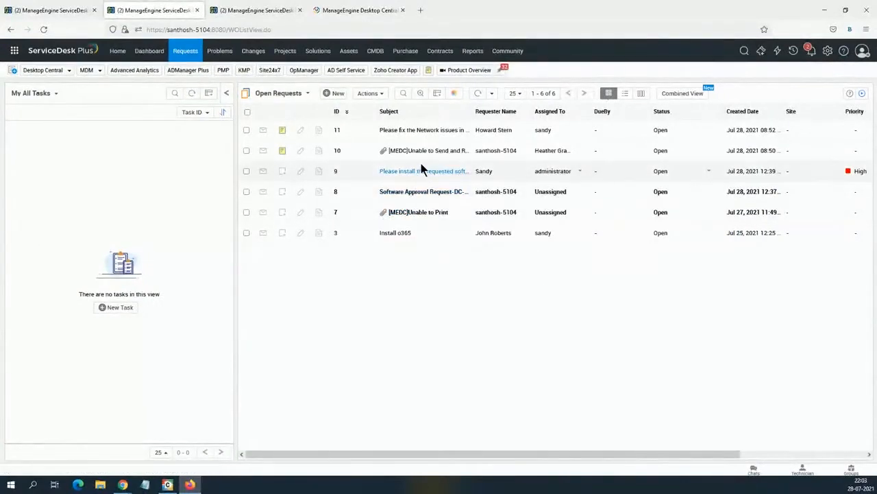
mouse_move(434, 175)
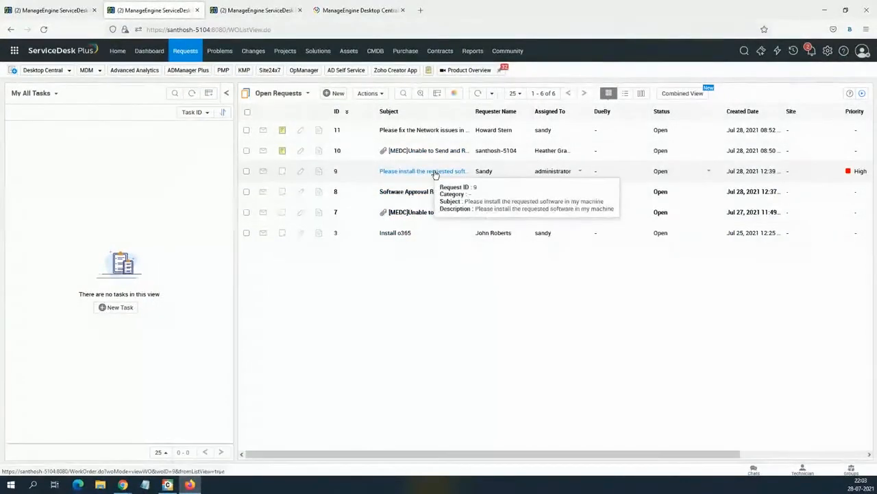
click(434, 173)
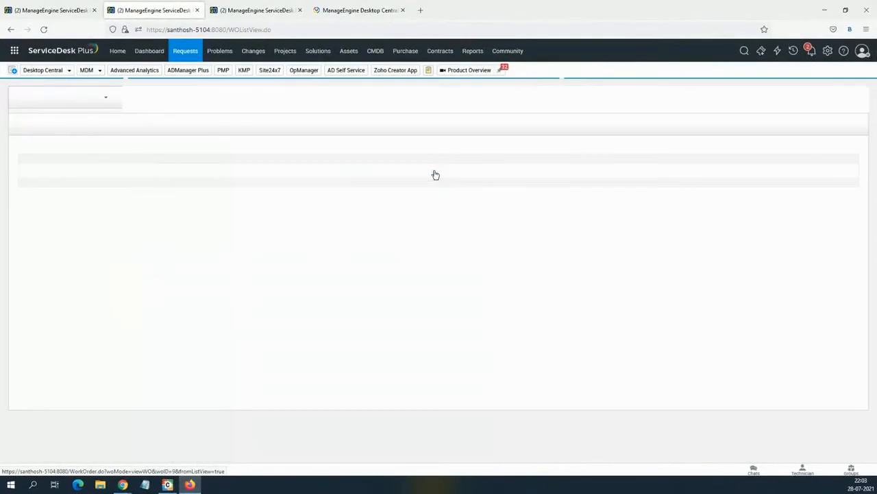
scroll(340, 344, down, 1)
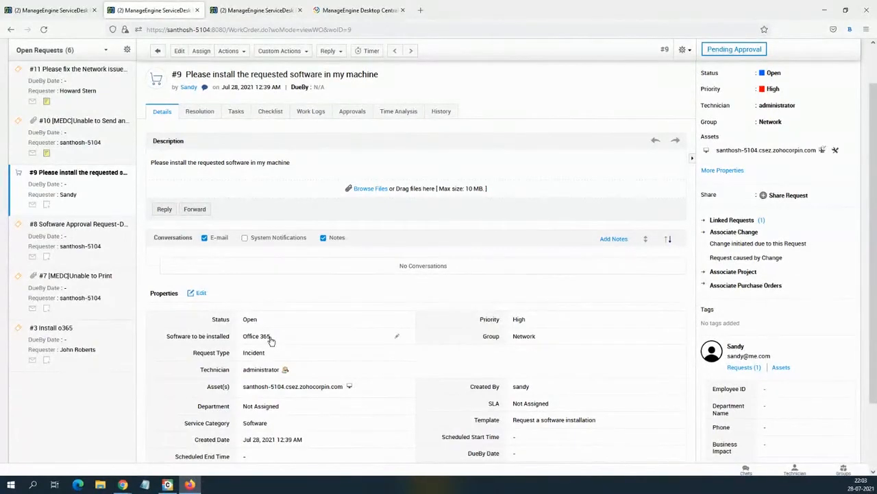
scroll(243, 130, up, 1)
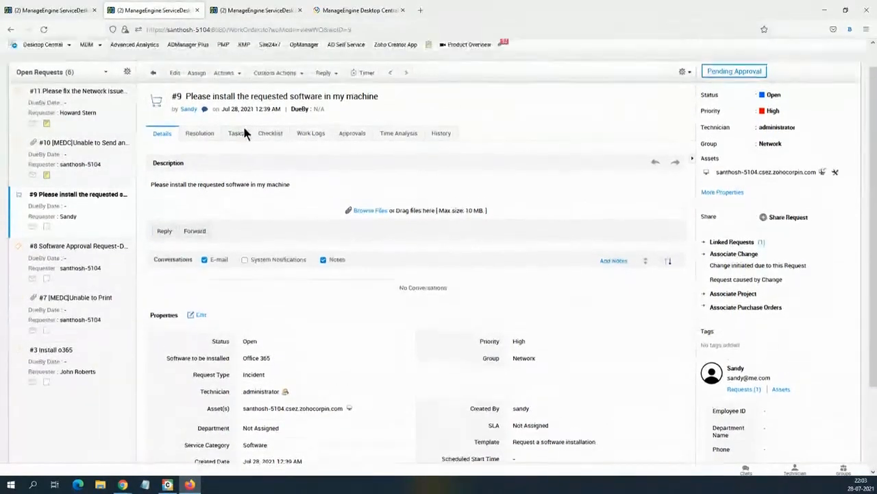
Step: Start the Install/Uninstall software custom action for request #9 and select Office 365 as the software
click(299, 100)
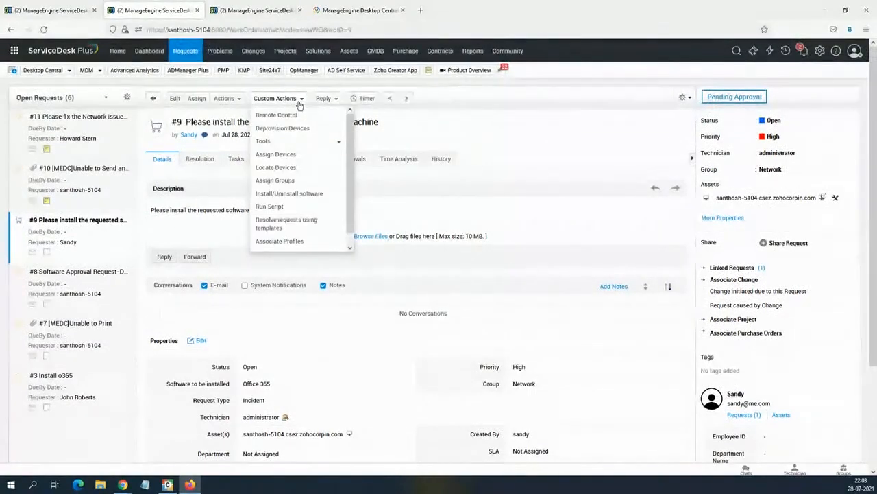
click(302, 196)
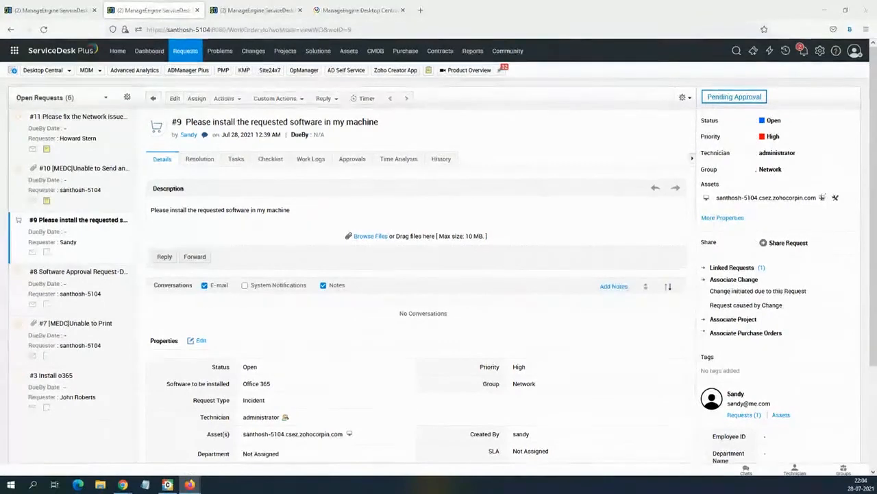
click(319, 212)
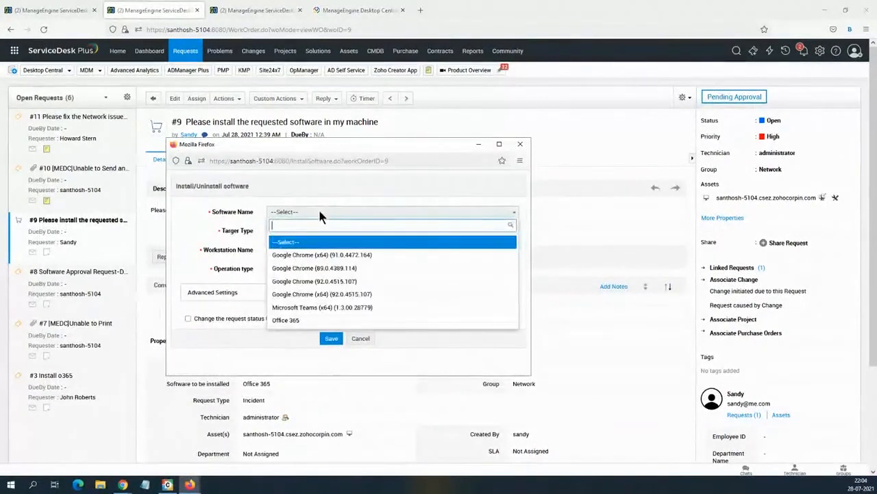
click(302, 321)
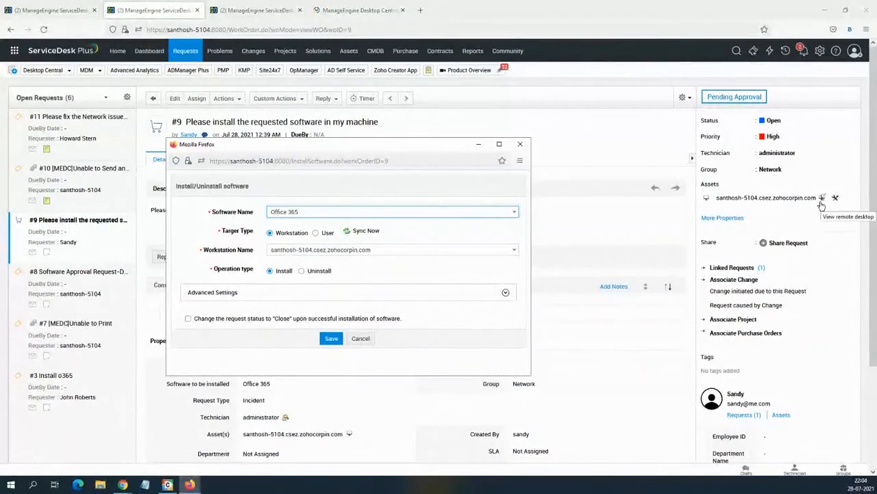
Step: View the workstation choices and advanced settings, enable closing the request upon successful installation, and cancel the software installation
click(403, 251)
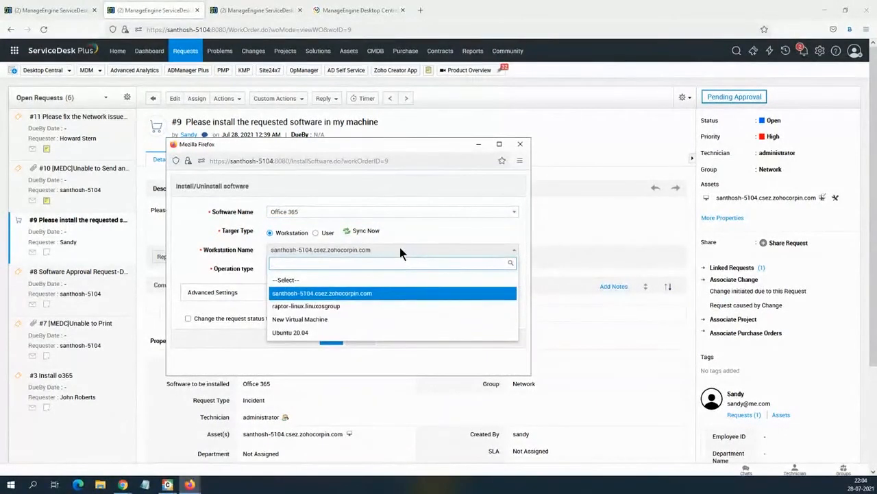
click(211, 264)
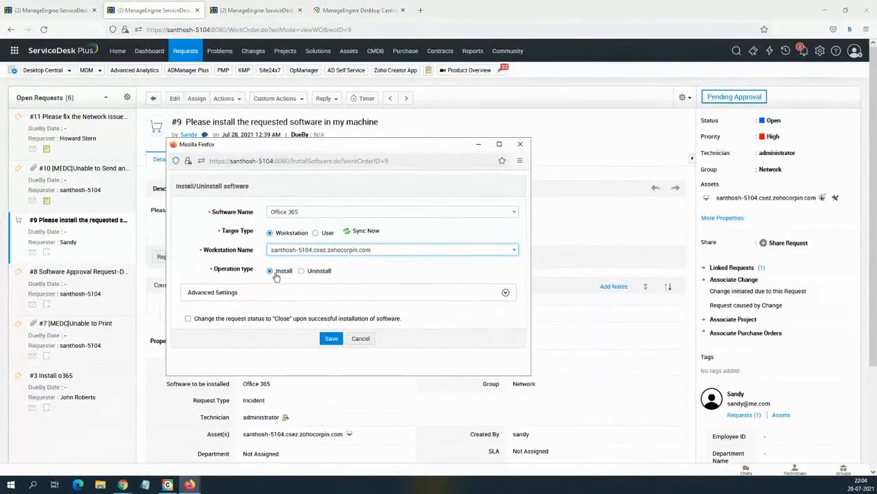
click(319, 296)
scroll(254, 318, down, 1)
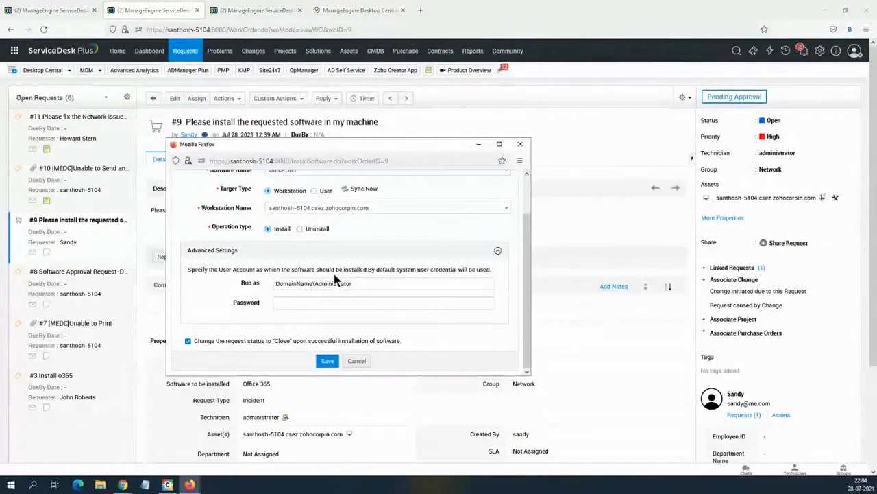
click(357, 361)
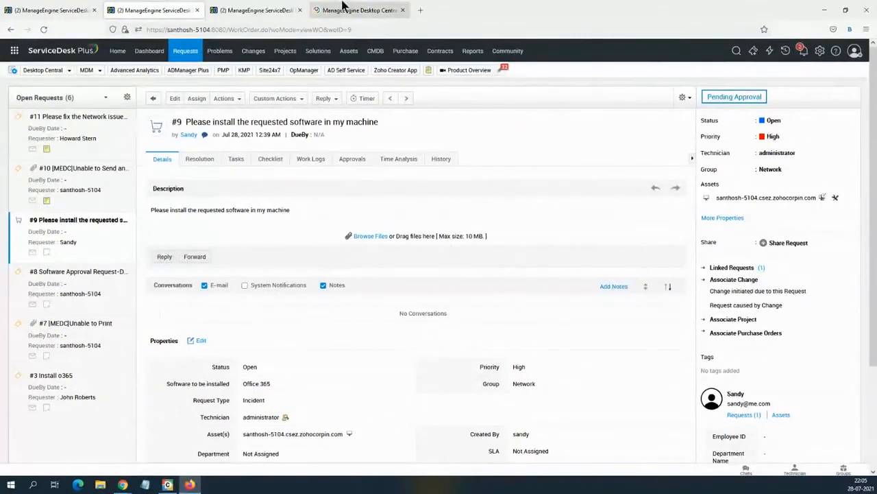
Step: Switch to Desktop Central and search the Software Deployment templates for applications matching "chrome"
click(348, 10)
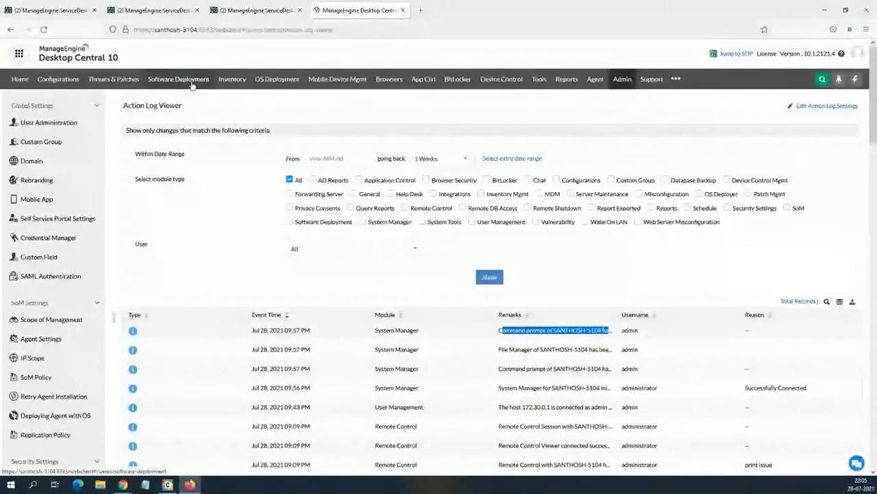
click(192, 81)
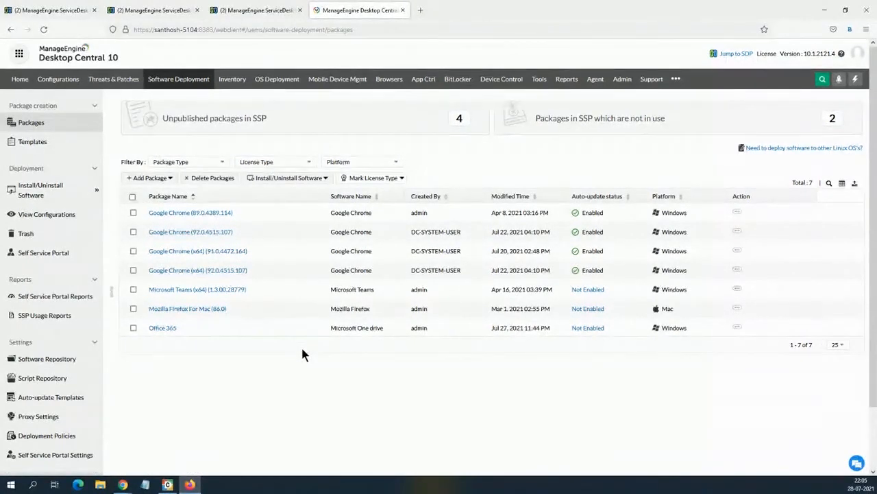
click(43, 144)
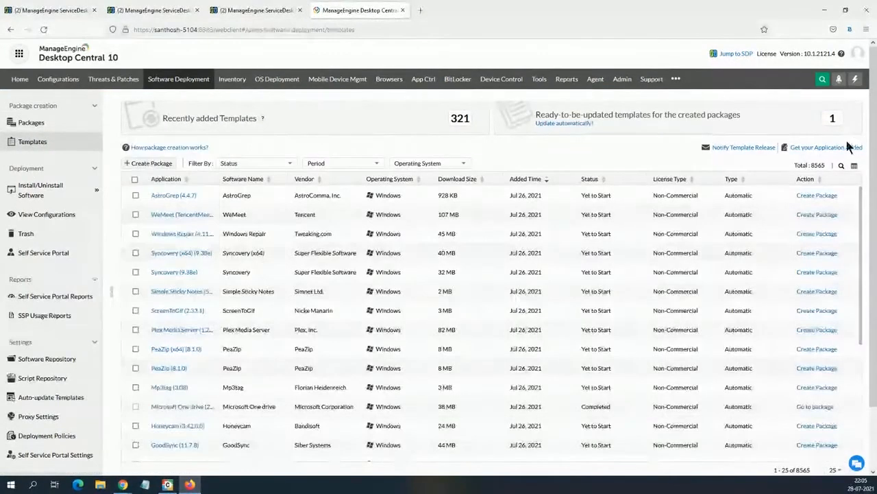
click(842, 166)
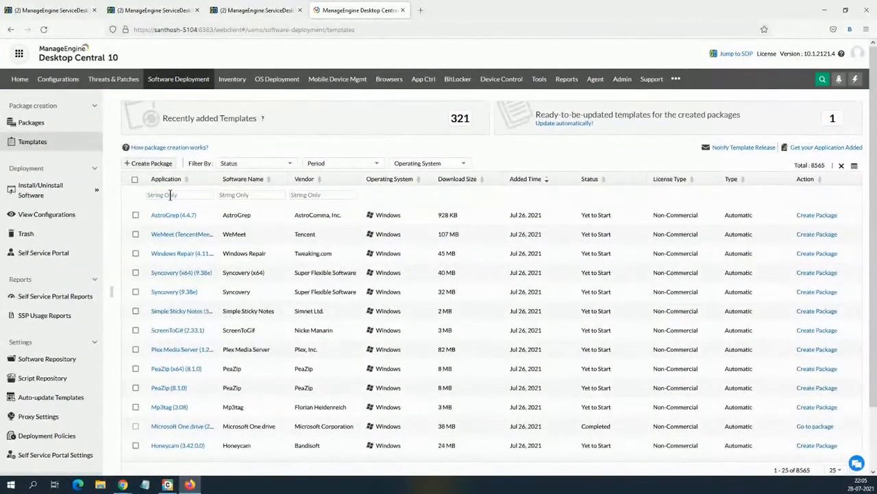
text(chrome)
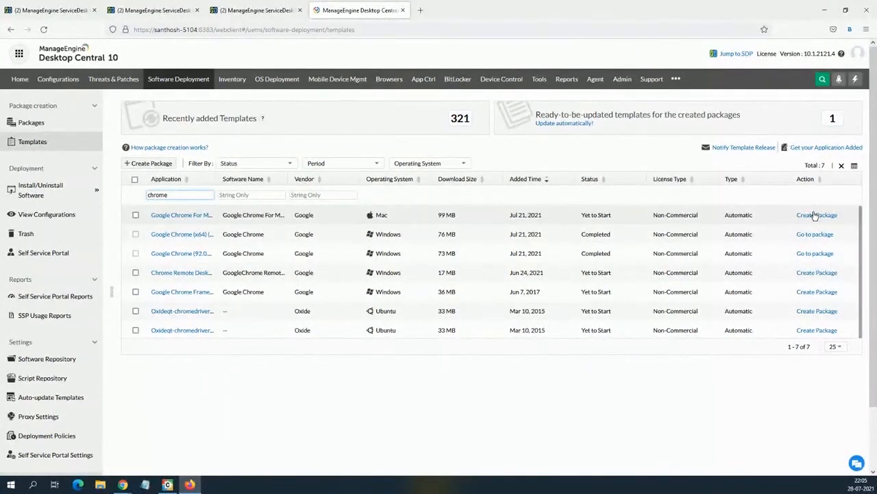
Step: View the software packages list, and filter the templates by application name "chrome" again
click(31, 122)
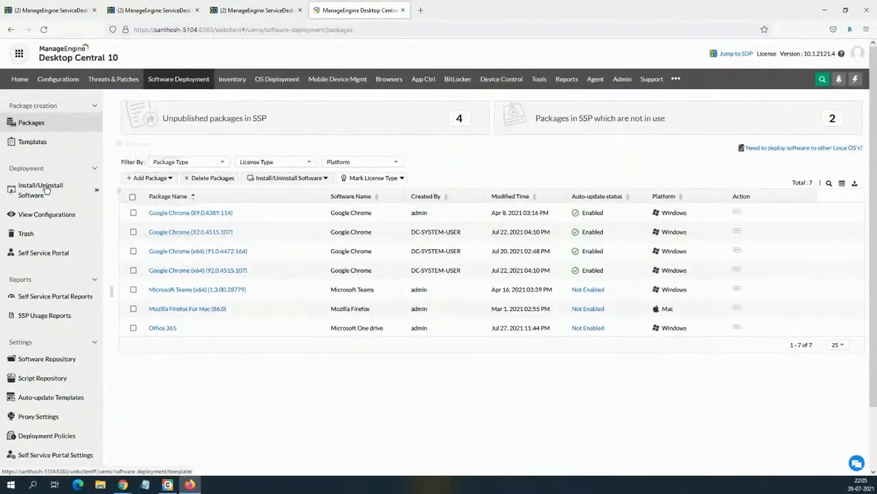
click(33, 140)
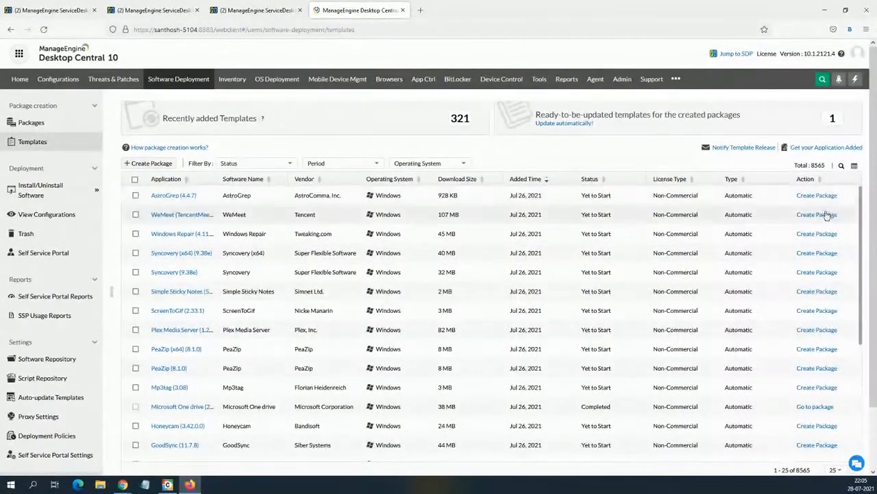
click(842, 165)
click(200, 194)
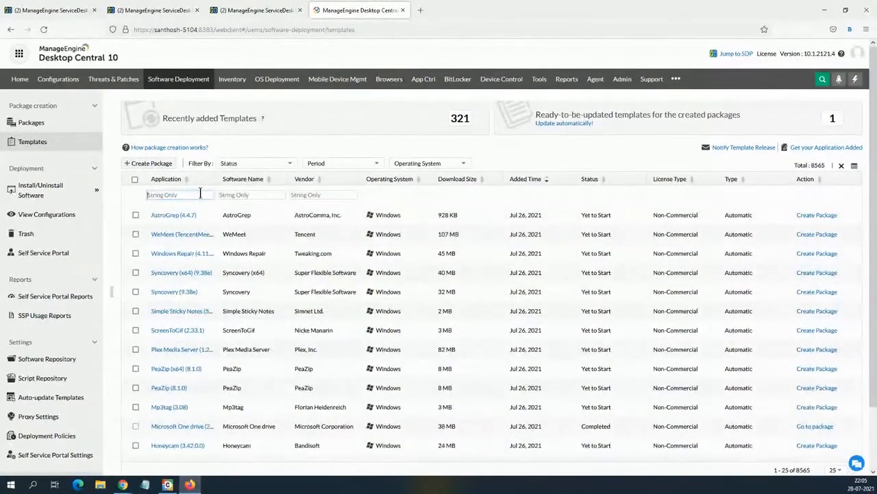
text(chrome)
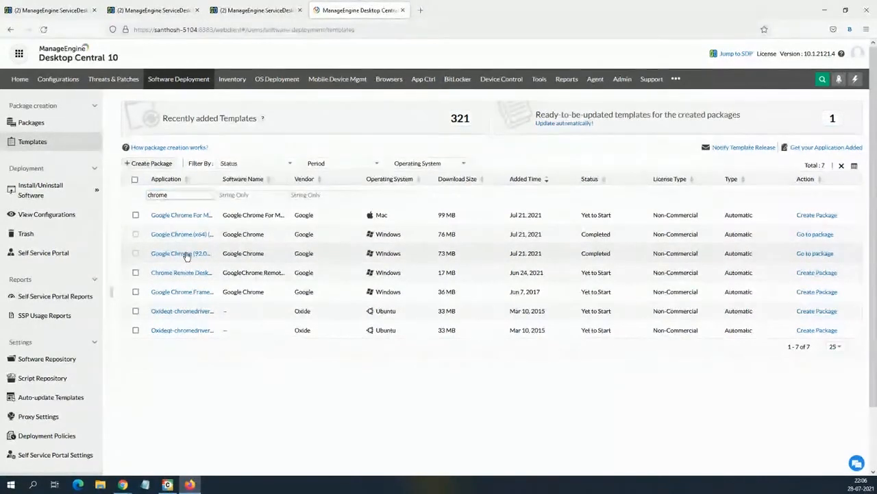
Step: Create a software deployment package from the Google Chrome Frame 65.169.107 template
click(808, 295)
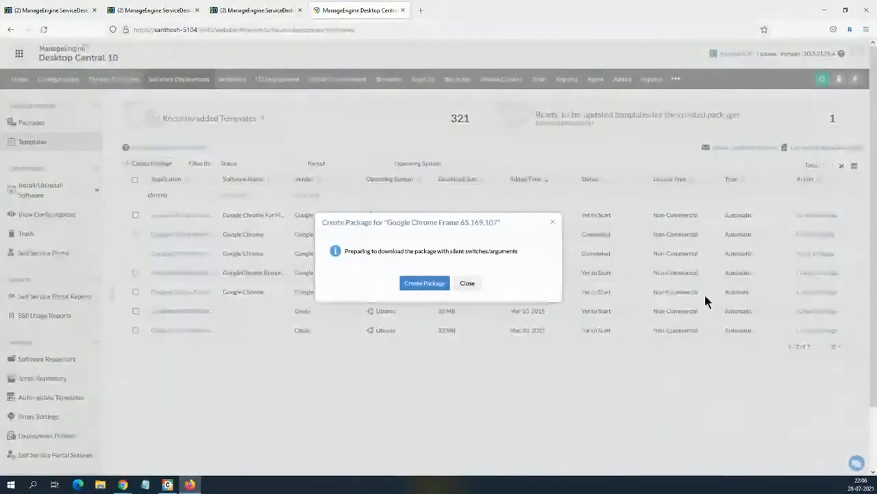
click(415, 285)
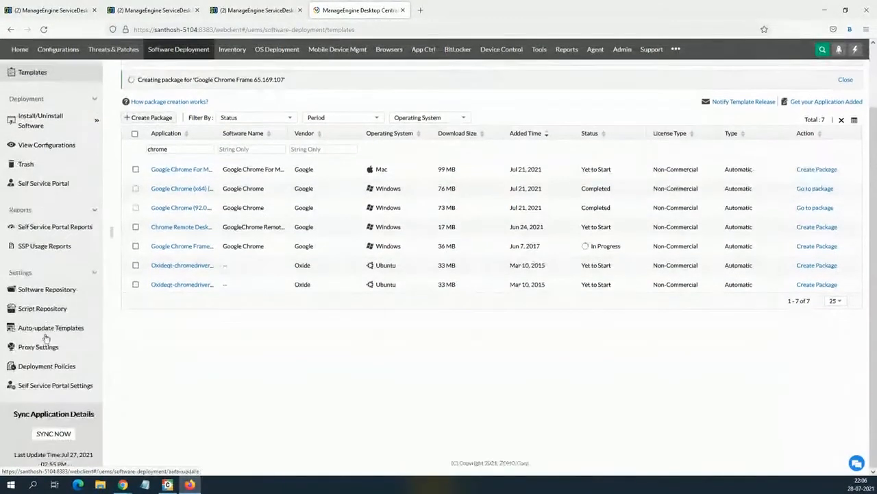
Step: View the auto-update templates and examine the list of packages created for Google Chrome
scroll(46, 339, down, 1)
click(55, 328)
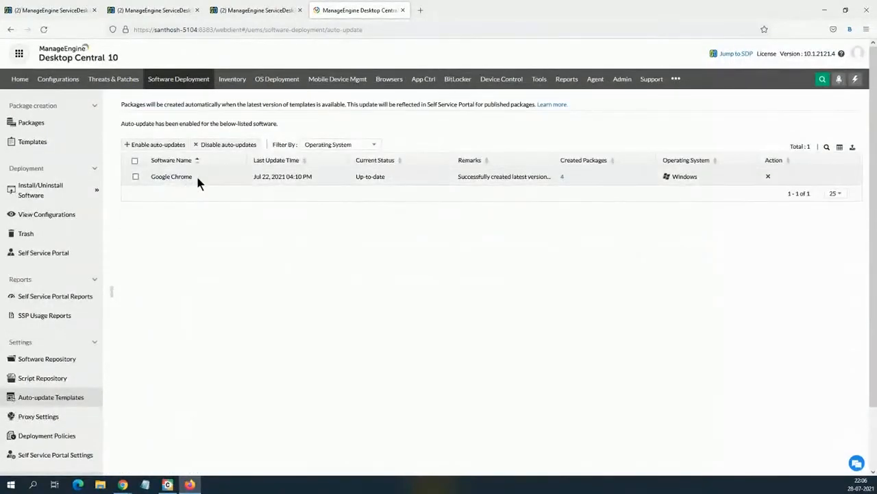
drag(199, 173, 146, 170)
click(562, 177)
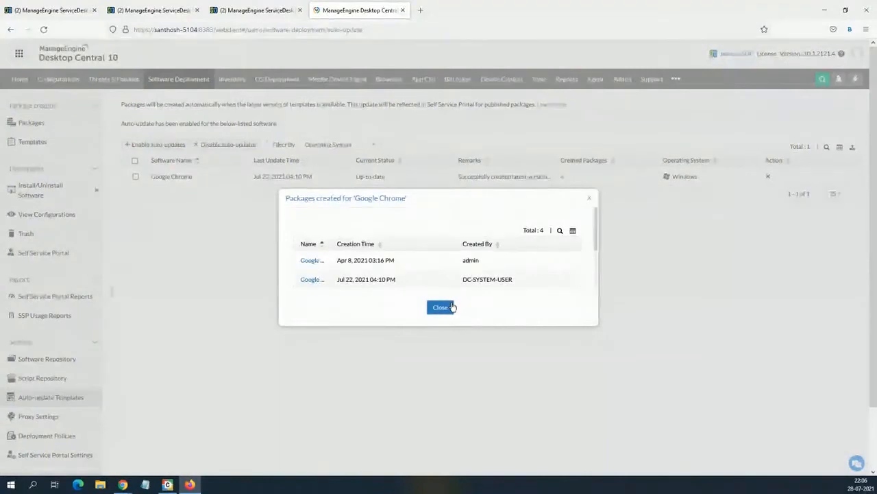
scroll(509, 269, down, 3)
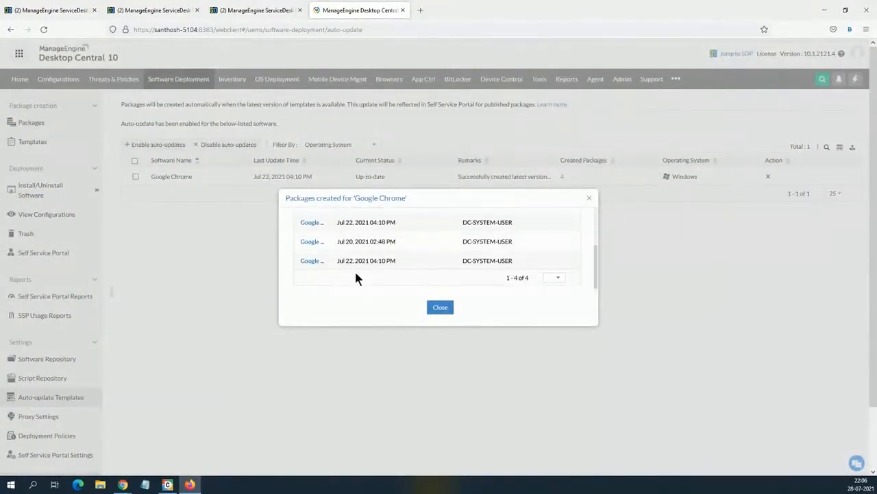
scroll(356, 277, up, 3)
scroll(355, 267, down, 3)
scroll(356, 267, up, 3)
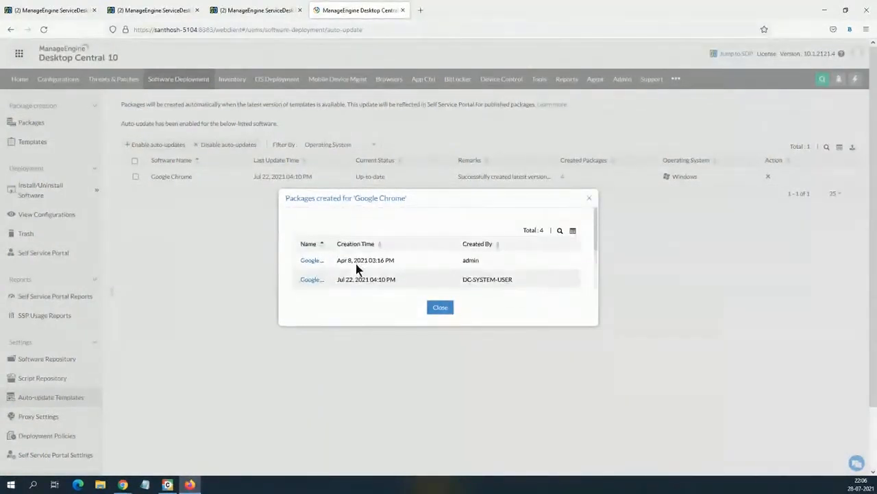
scroll(355, 264, down, 3)
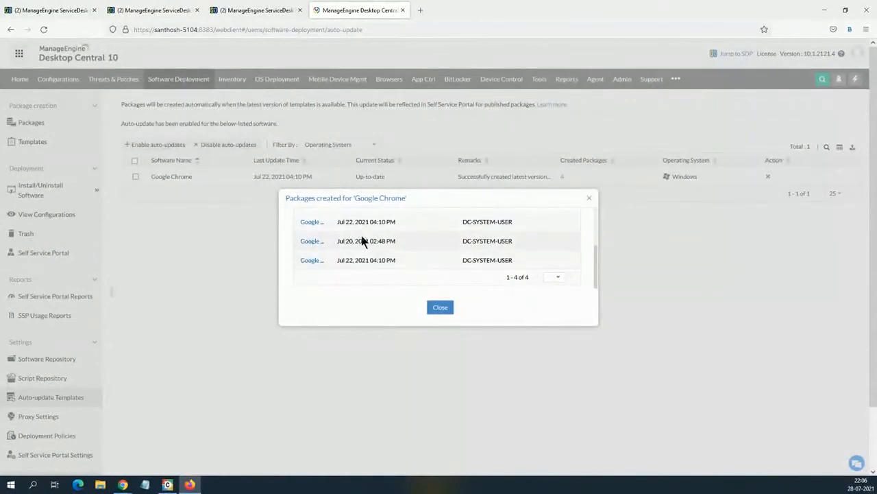
click(589, 199)
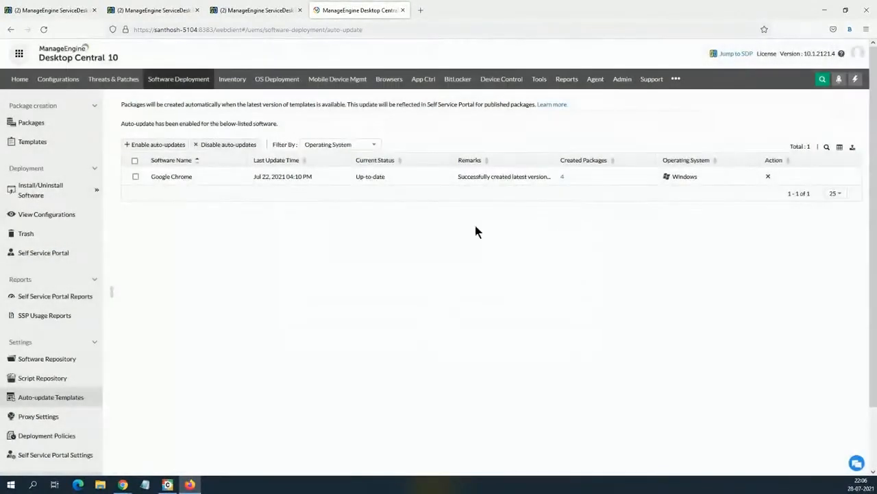
Step: Look at request #9 in ServiceDesk Plus, return to Desktop Central and view the Windows package creation form from the packages list
click(187, 10)
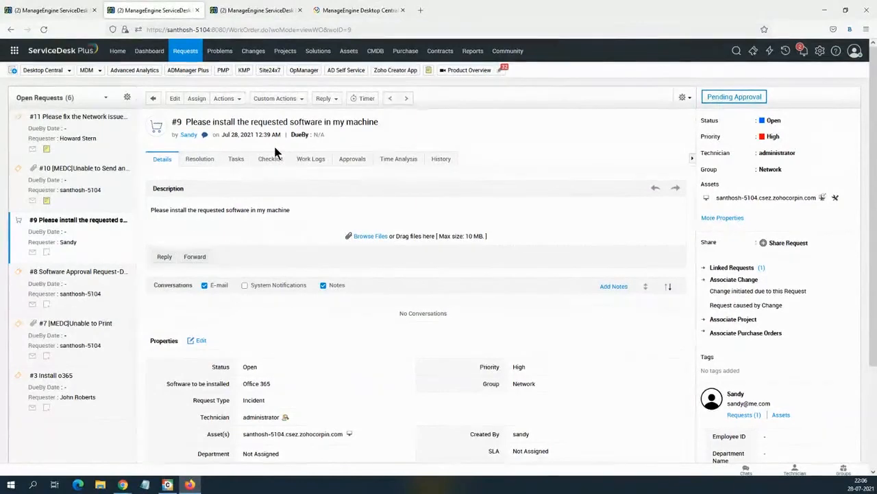
click(352, 10)
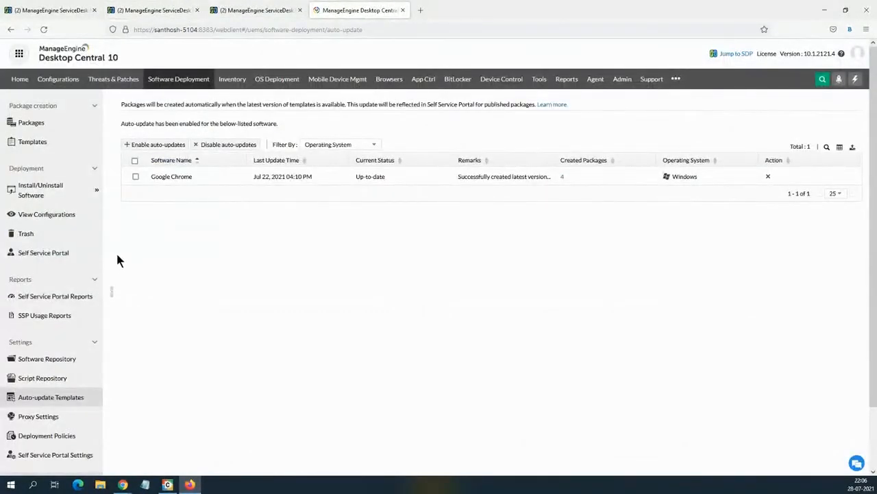
click(63, 128)
click(149, 202)
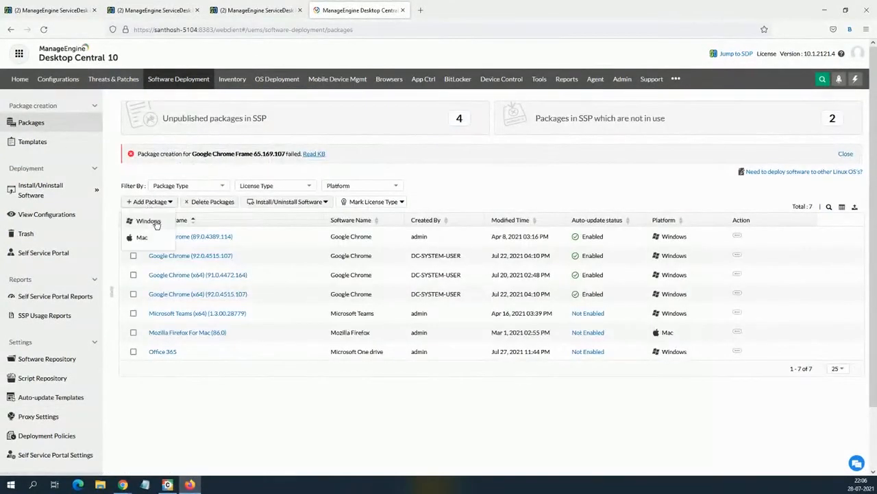
click(150, 221)
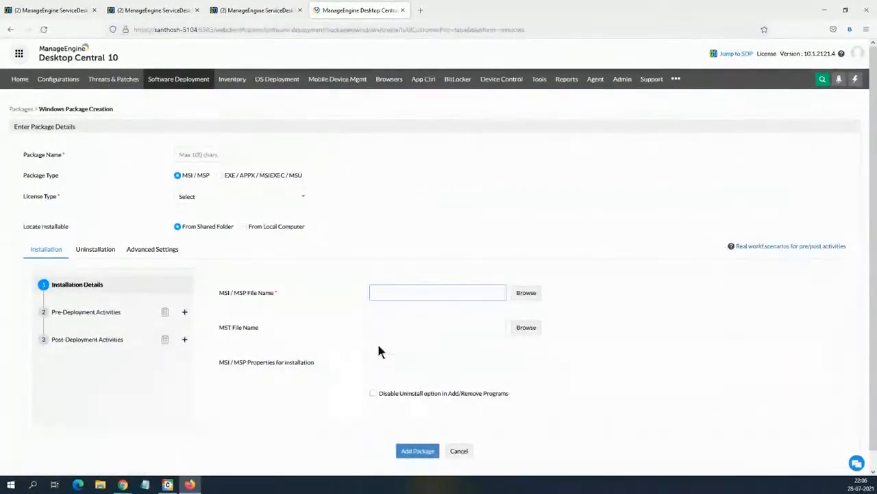
click(111, 316)
scroll(111, 317, down, 1)
click(102, 327)
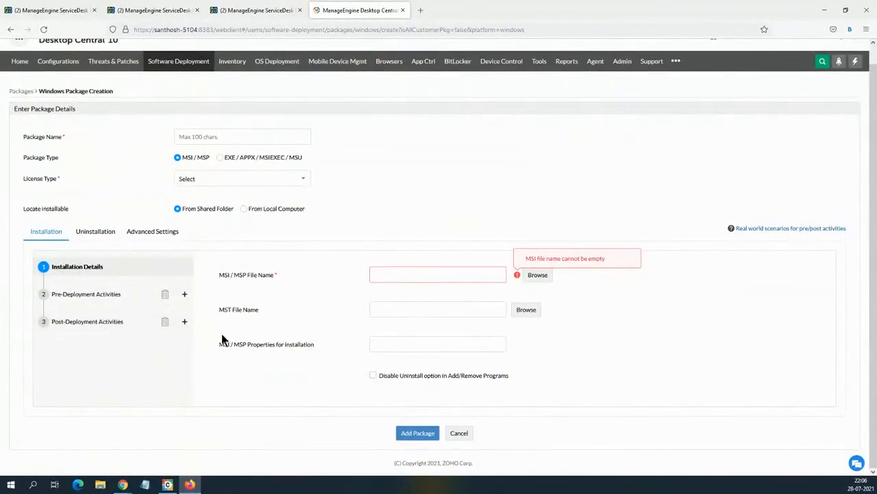
click(204, 8)
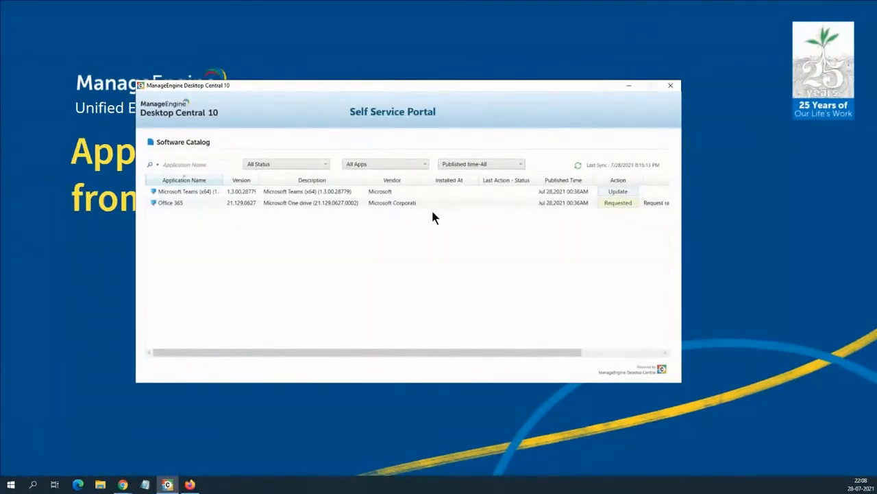
Step: Cancel the Office 365 request in the Self Service Portal, resend it with the reason "I need this application!" and minimize the portal
click(617, 203)
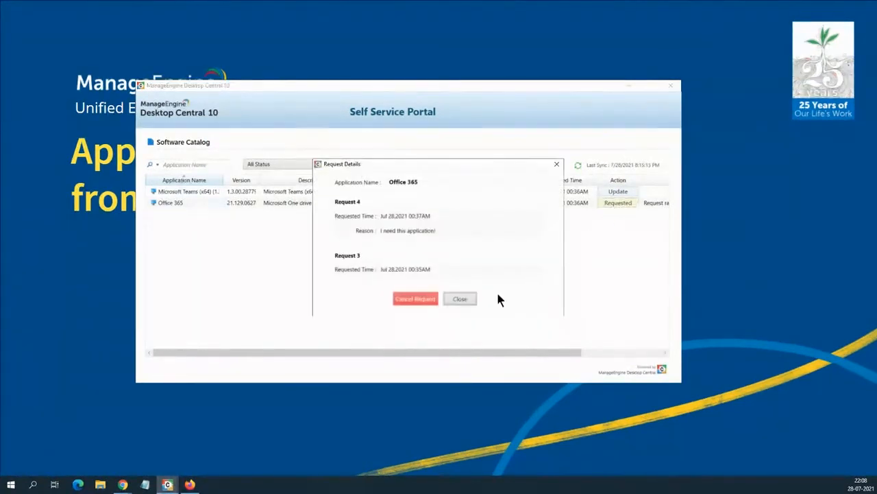
click(418, 297)
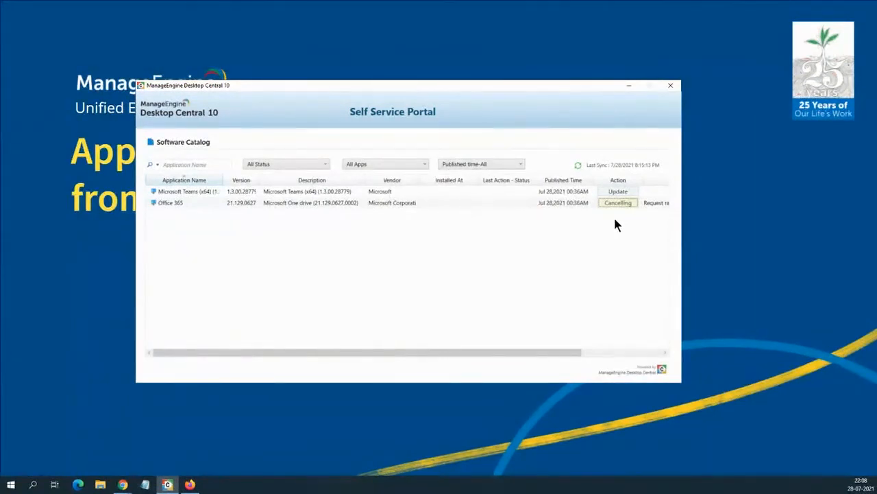
click(618, 203)
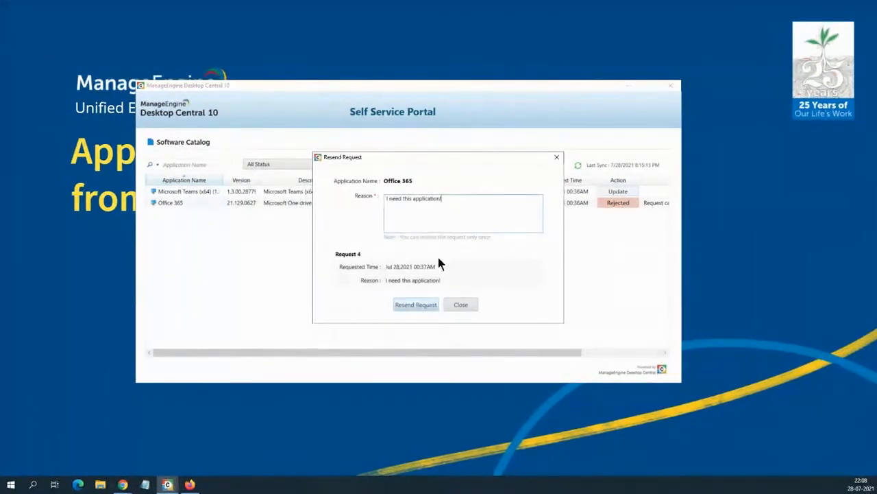
click(418, 306)
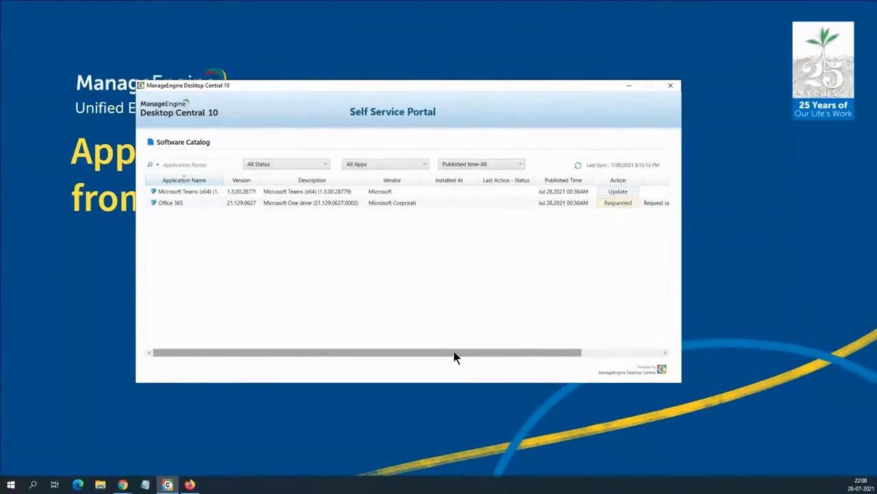
click(629, 86)
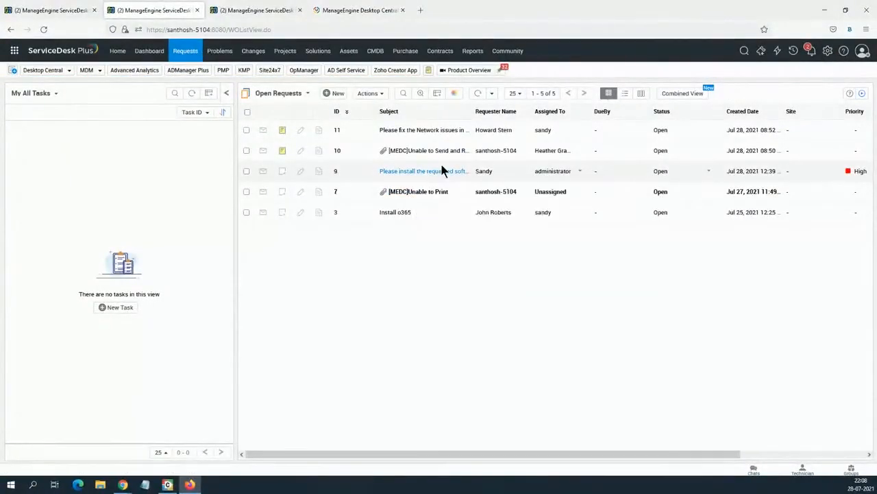
Step: Open request #9 in ServiceDesk Plus and review its Submit for Approval option and its available actions and custom actions
mouse_move(441, 171)
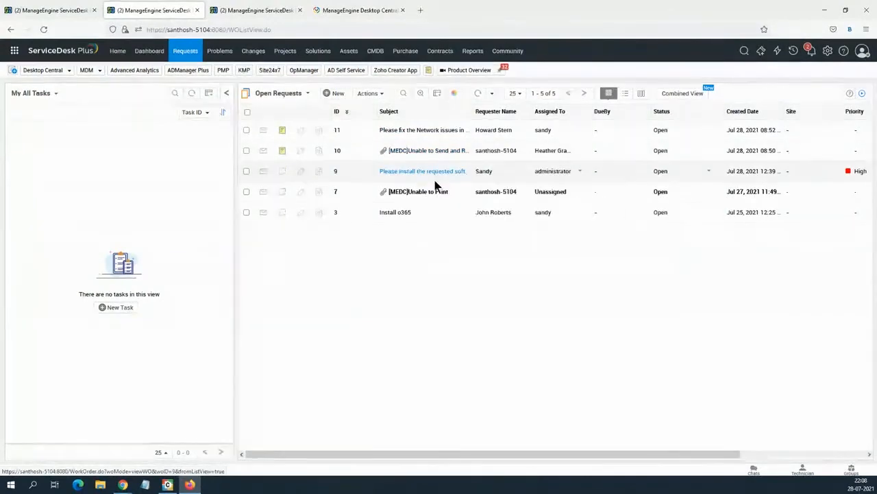
click(435, 171)
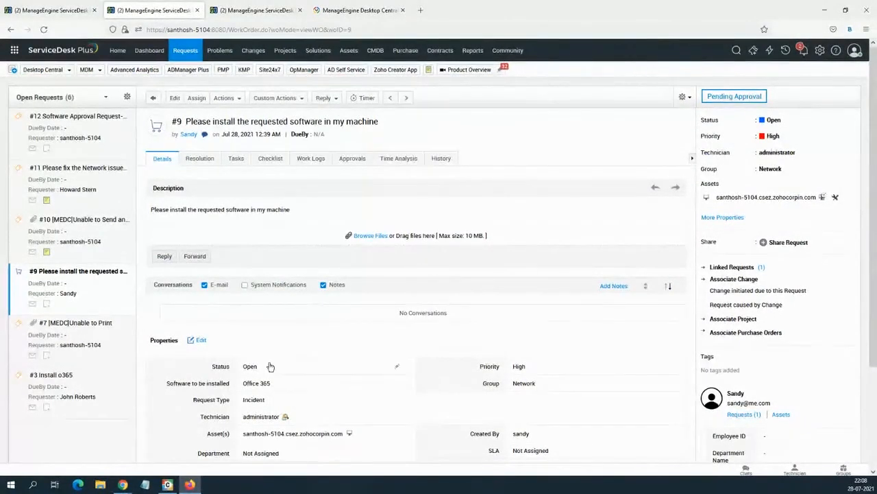
click(300, 103)
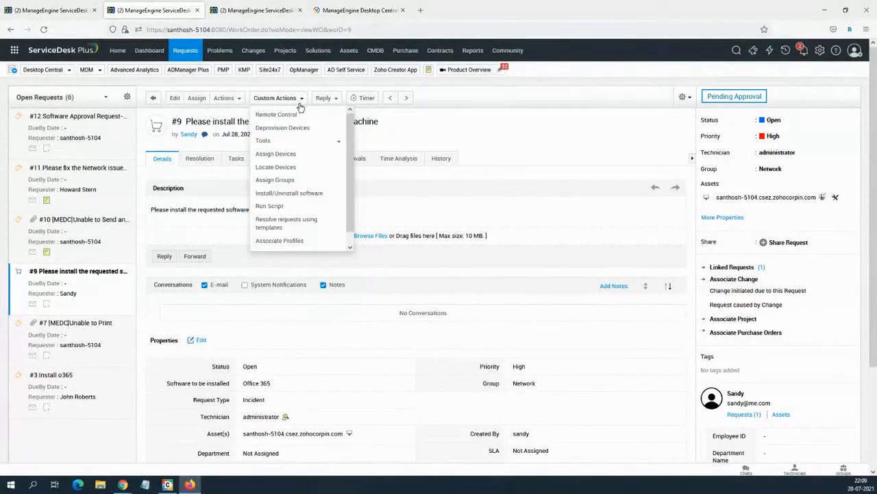
click(236, 98)
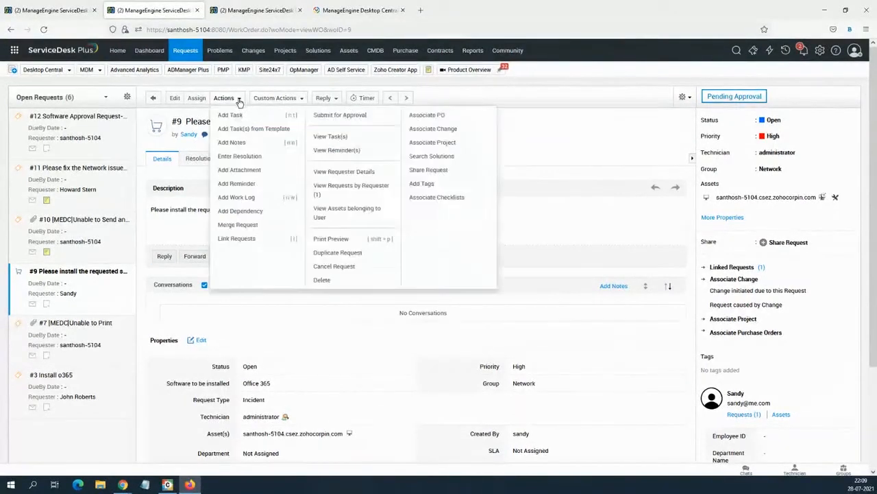
click(332, 116)
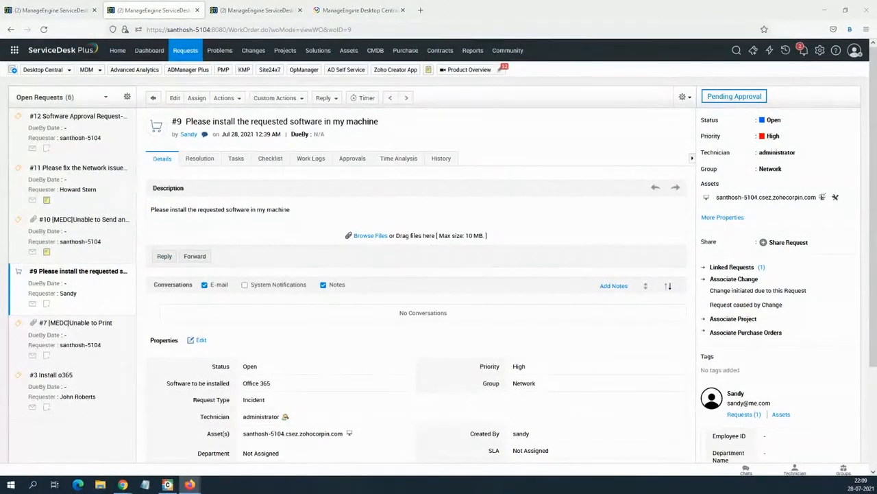
click(302, 103)
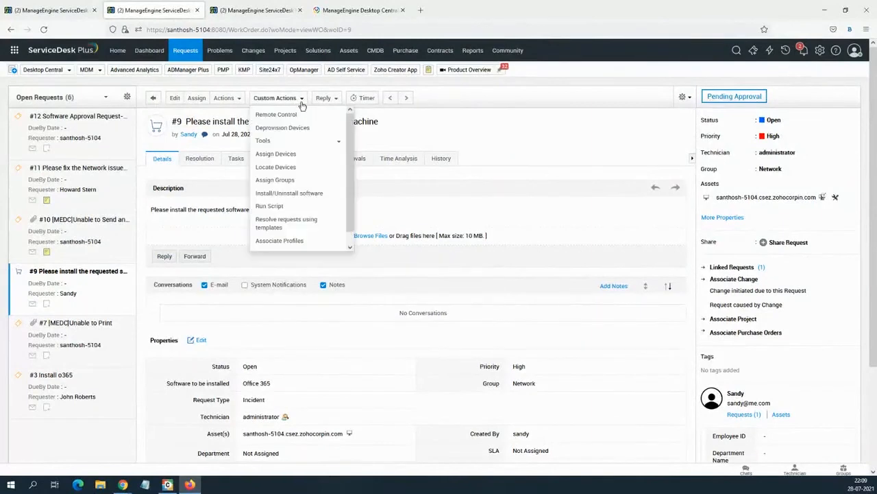
click(224, 98)
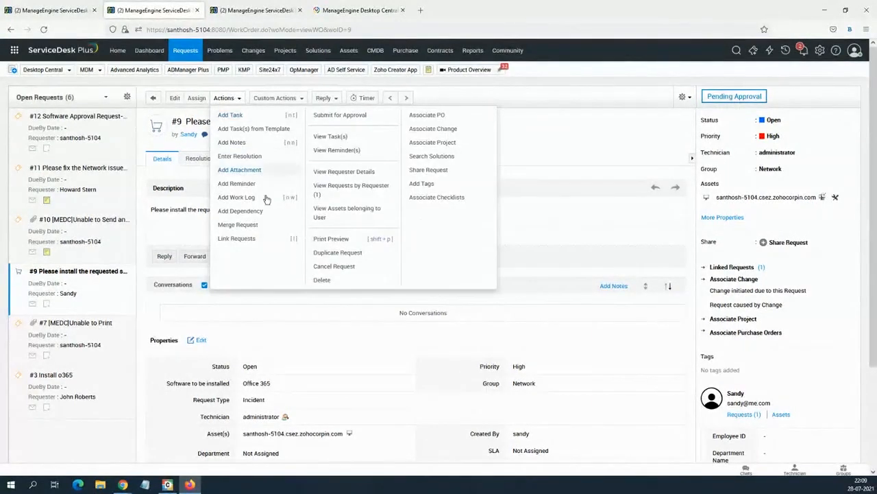
click(546, 156)
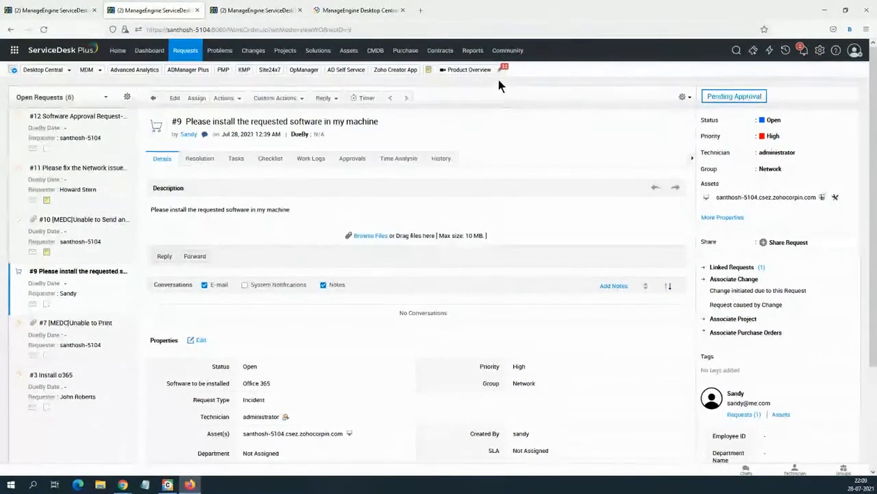
Step: Open the service catalog's "Request a software installation" template from the Software category for editing, and review its technician form fields
click(821, 51)
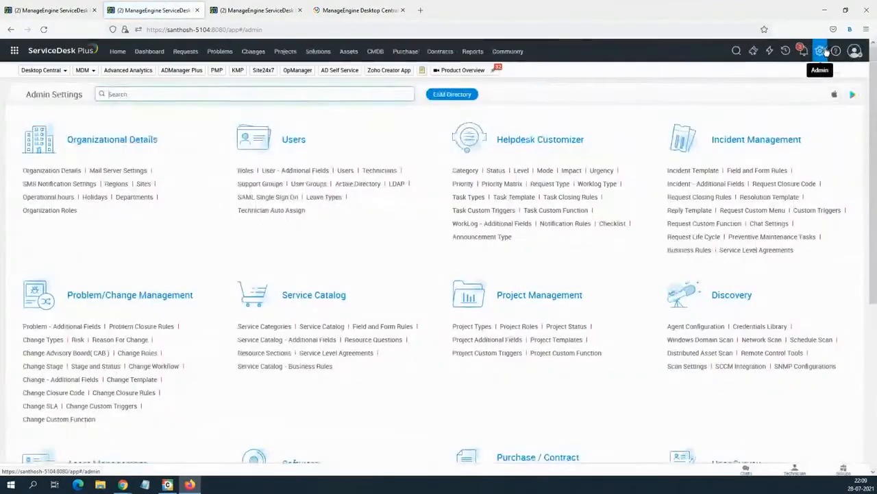
click(322, 330)
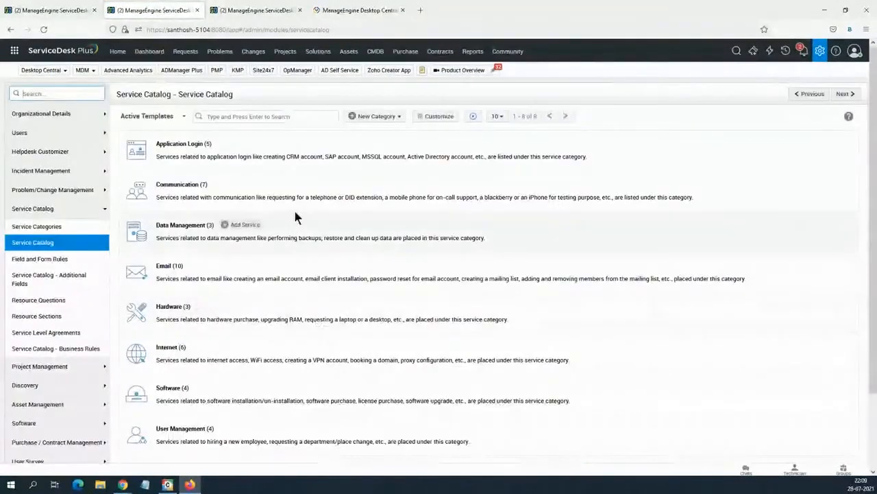
scroll(300, 202, down, 2)
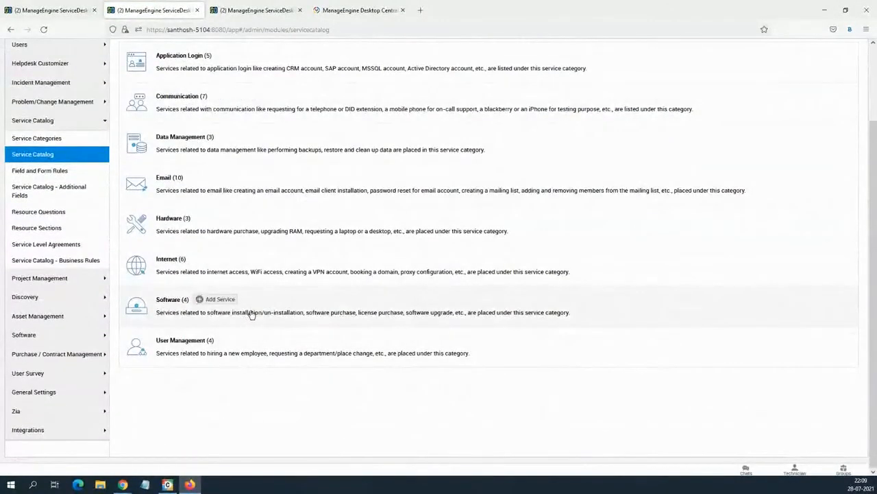
click(267, 314)
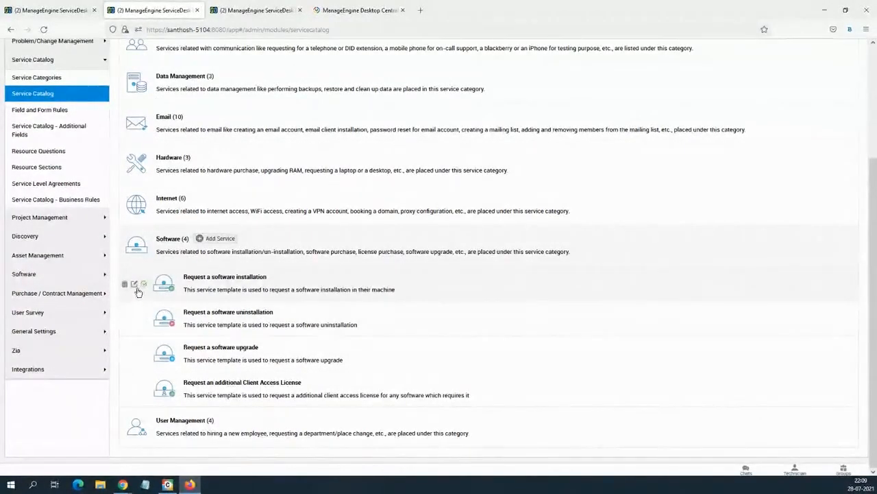
click(135, 287)
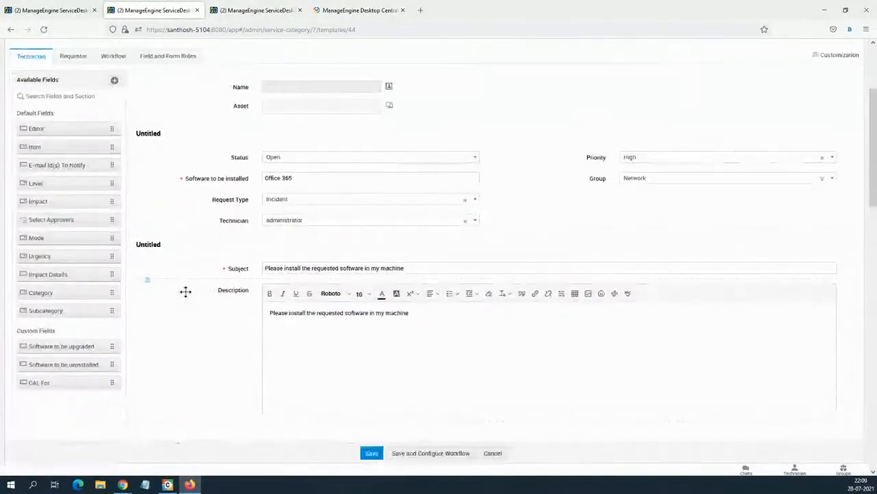
scroll(251, 382, up, 3)
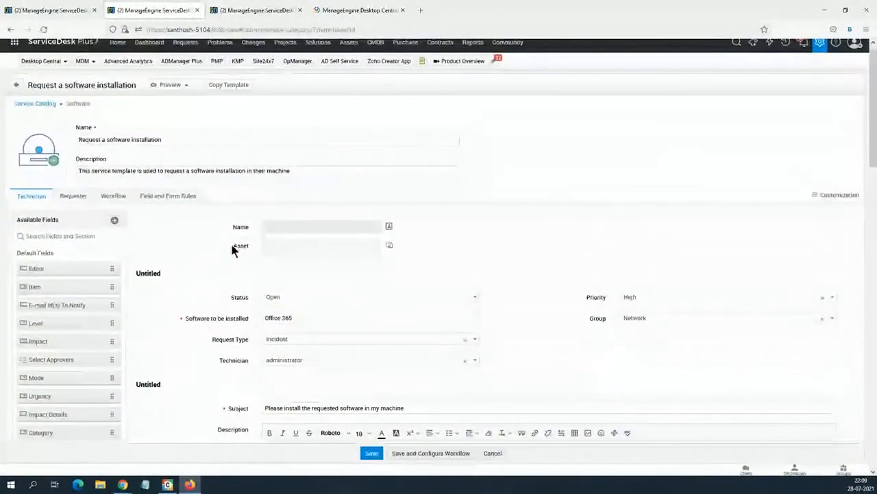
scroll(278, 368, down, 2)
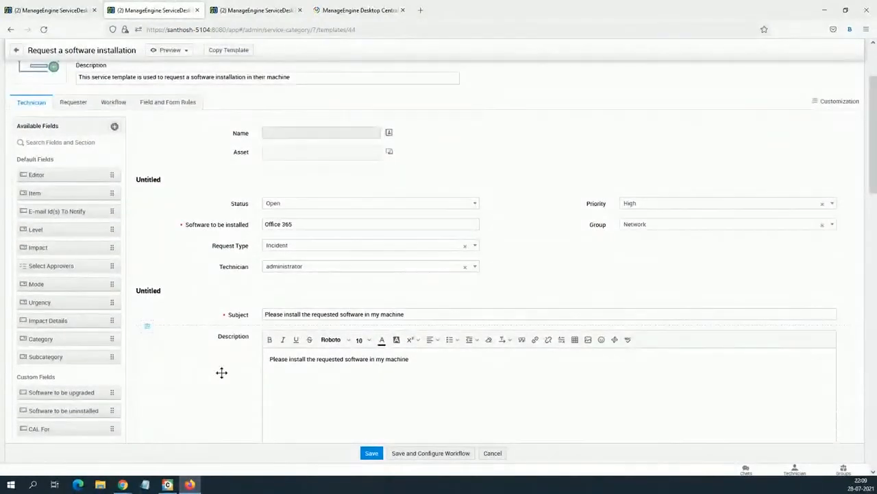
scroll(155, 243, down, 2)
scroll(155, 243, up, 3)
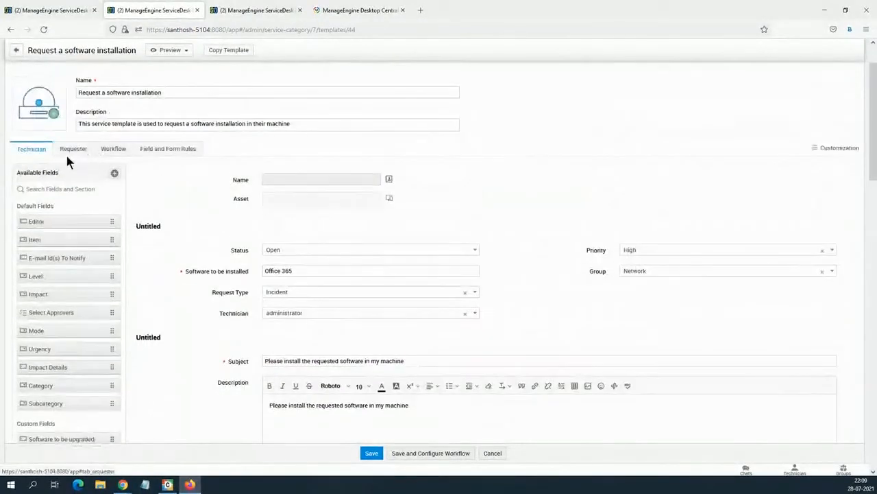
Step: Review the template's workflow, including approval stages, approval configurations, SLA, checklist and task details, and leave the template without changes
click(67, 153)
click(113, 149)
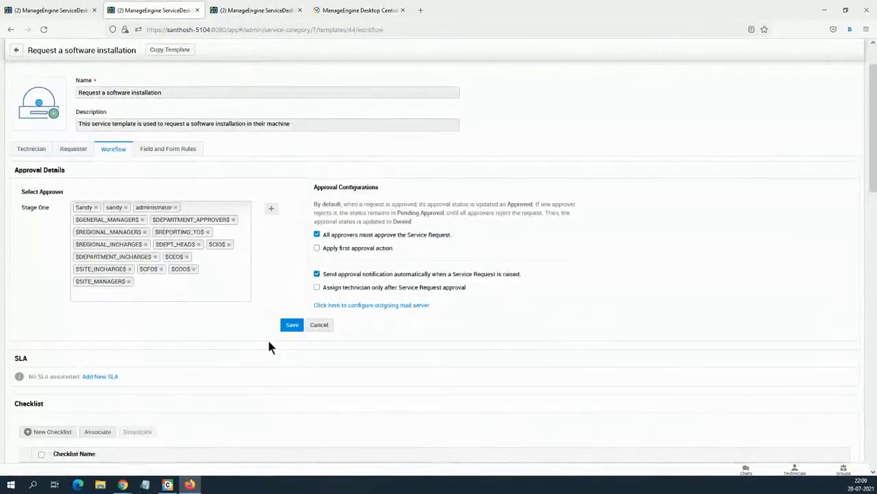
scroll(245, 359, down, 3)
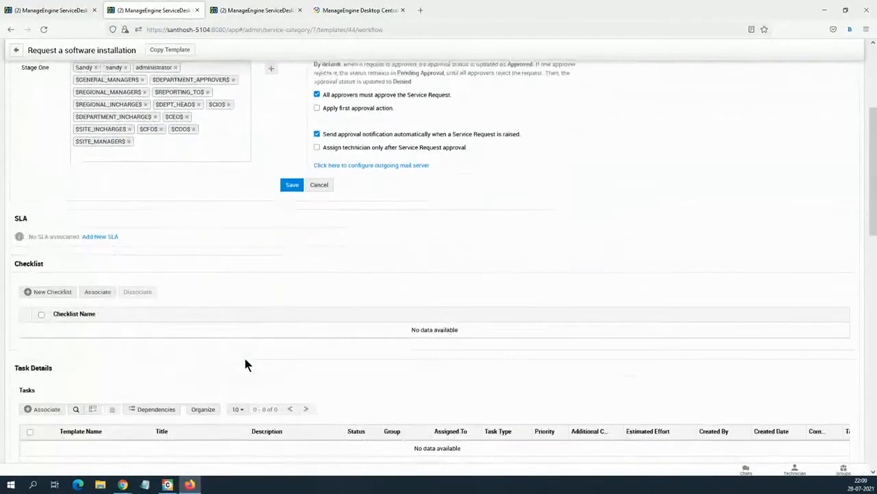
scroll(238, 351, down, 2)
scroll(249, 372, up, 6)
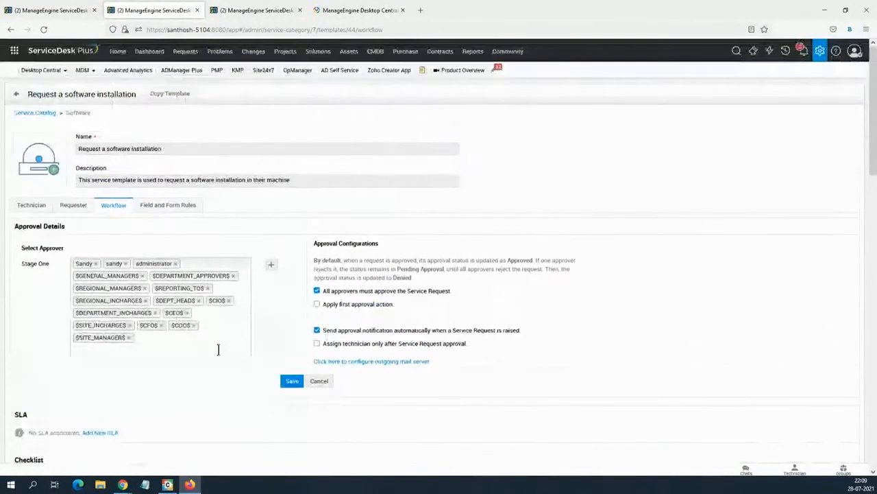
click(319, 383)
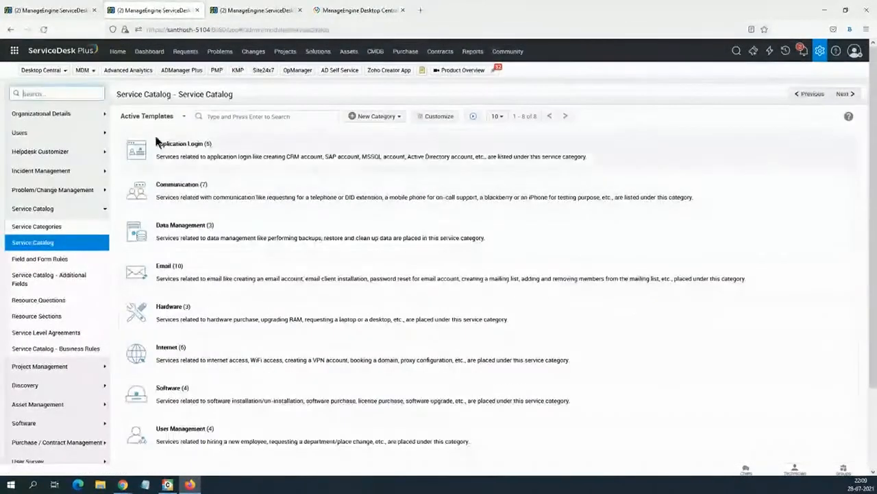
Step: Look over the open requests list and the home page's pending approvals, and view request #9's approval form before closing it undecided
click(186, 55)
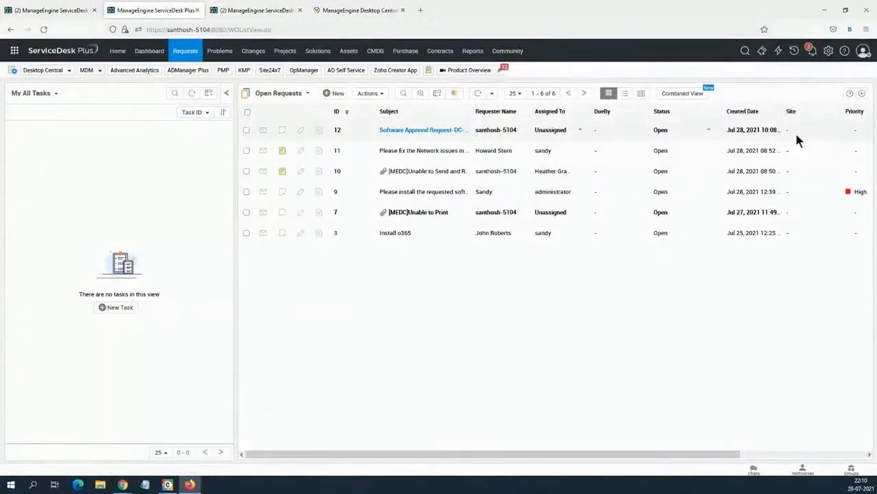
drag(779, 129, 726, 130)
click(117, 51)
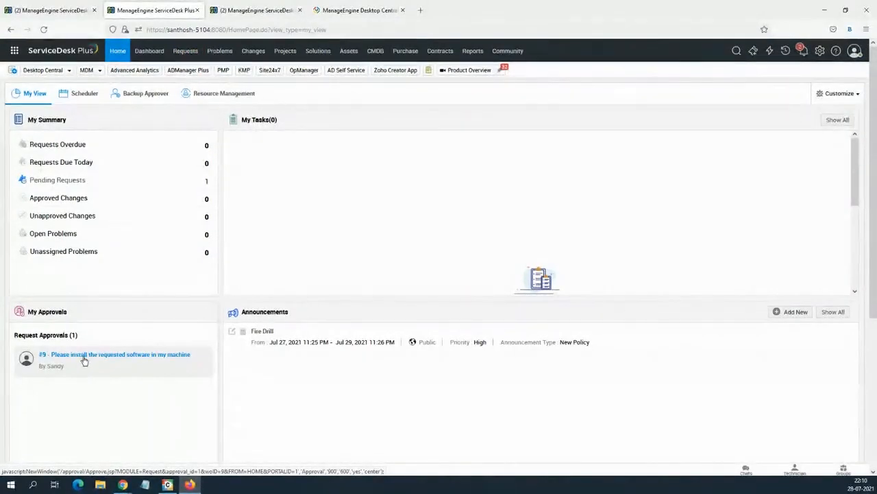
click(83, 362)
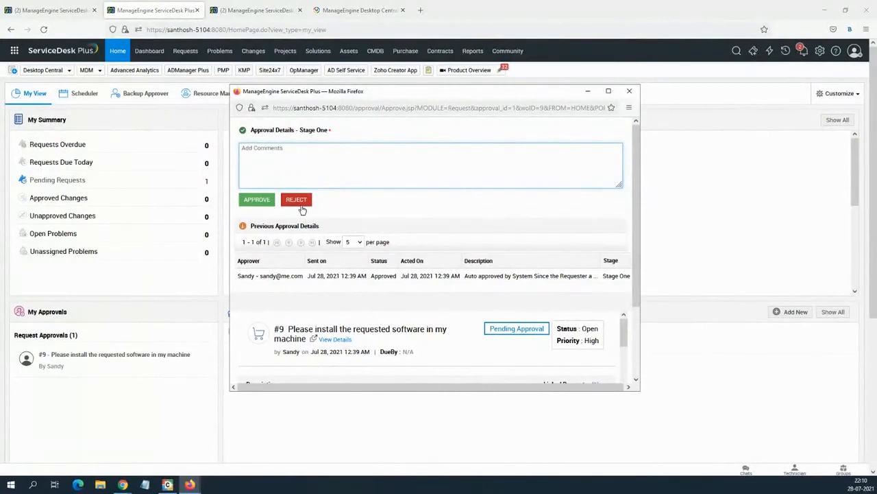
click(630, 93)
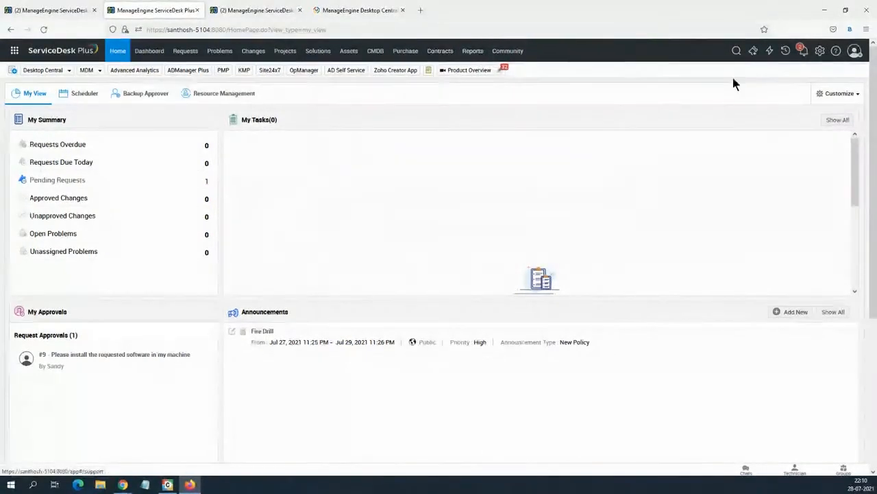
Step: Reopen the service catalog's "Request a software installation" template from the Software category and highlight its template name
click(821, 52)
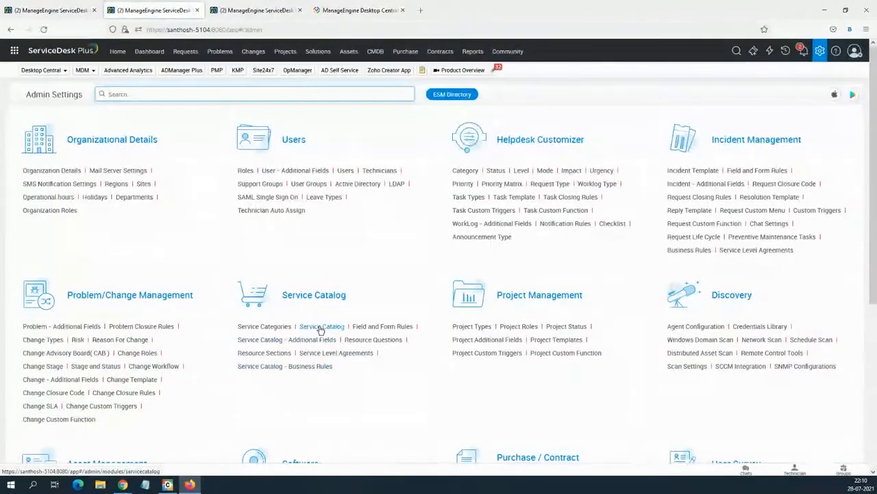
click(321, 327)
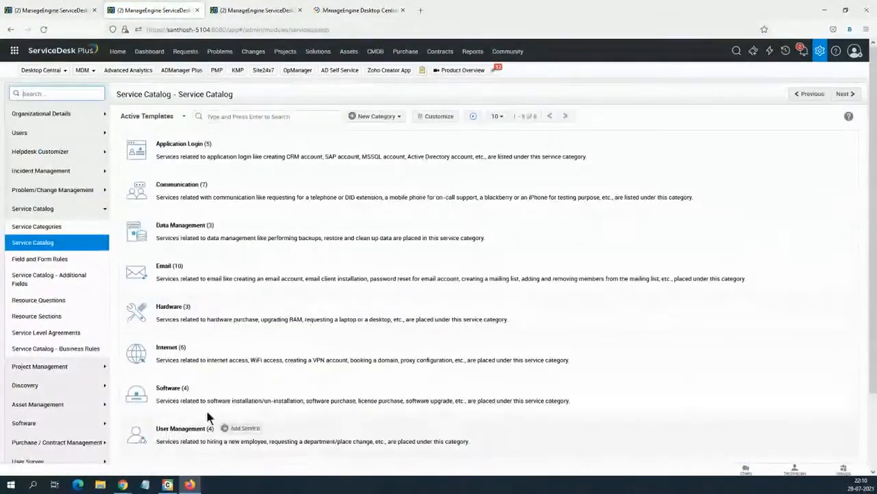
click(261, 387)
scroll(260, 411, down, 2)
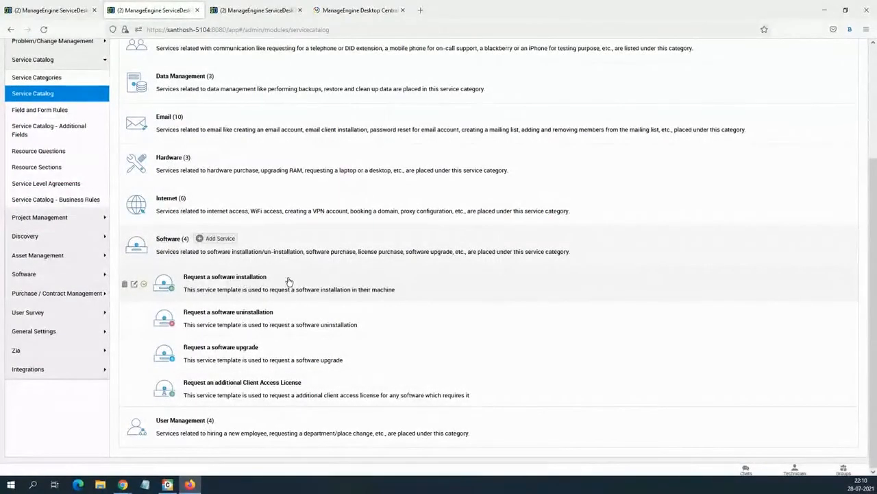
click(267, 282)
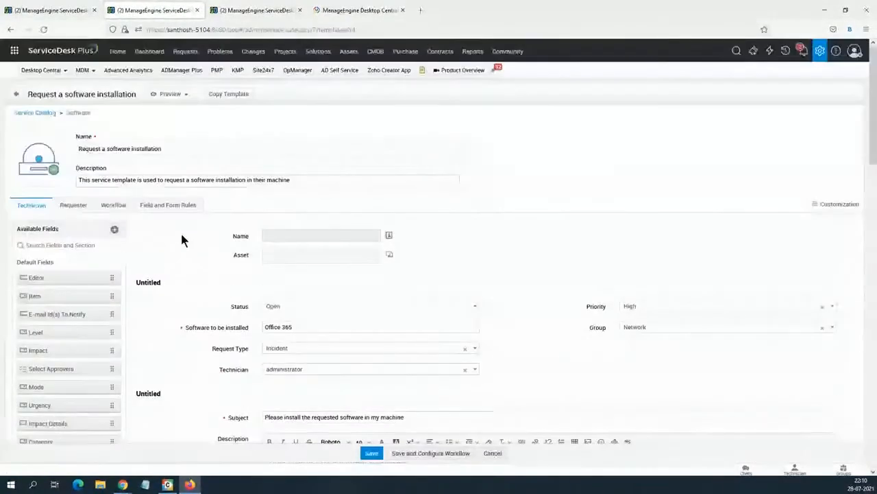
click(171, 149)
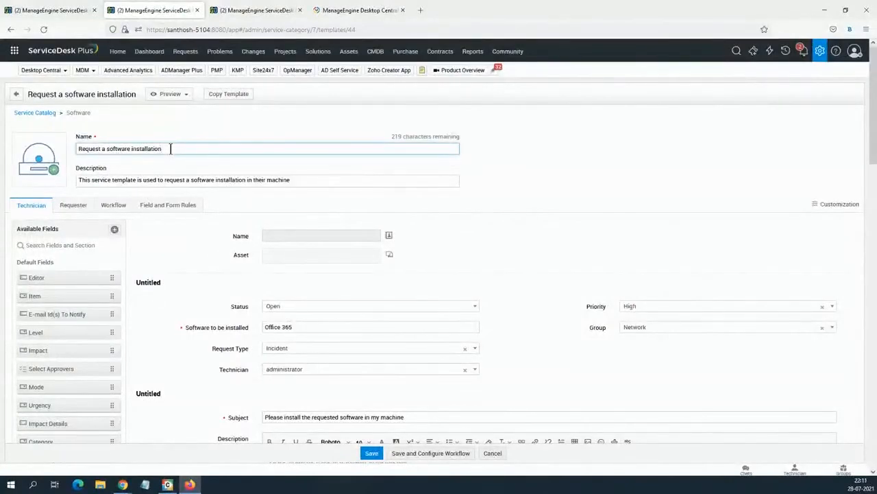
drag(171, 149, 76, 149)
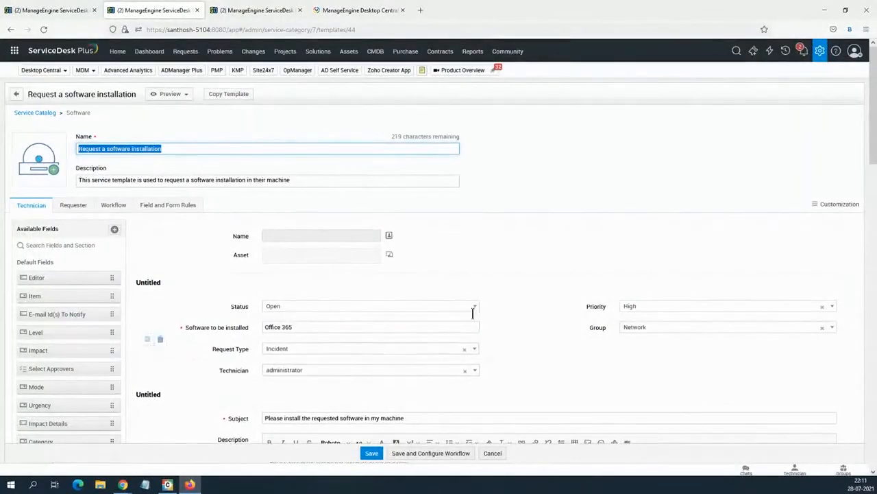
click(503, 192)
Step: Switch to Desktop Central and examine the SDP Service Catalog Template field in the Self Service Portal Settings
click(371, 10)
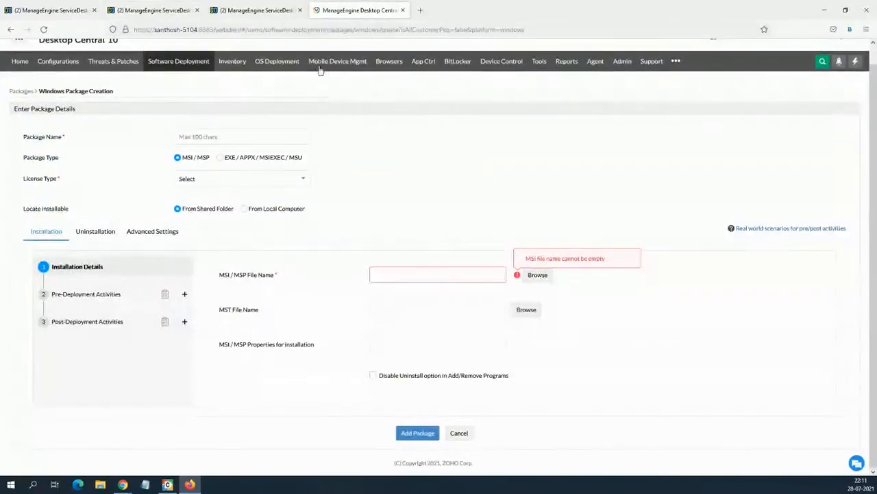
click(177, 61)
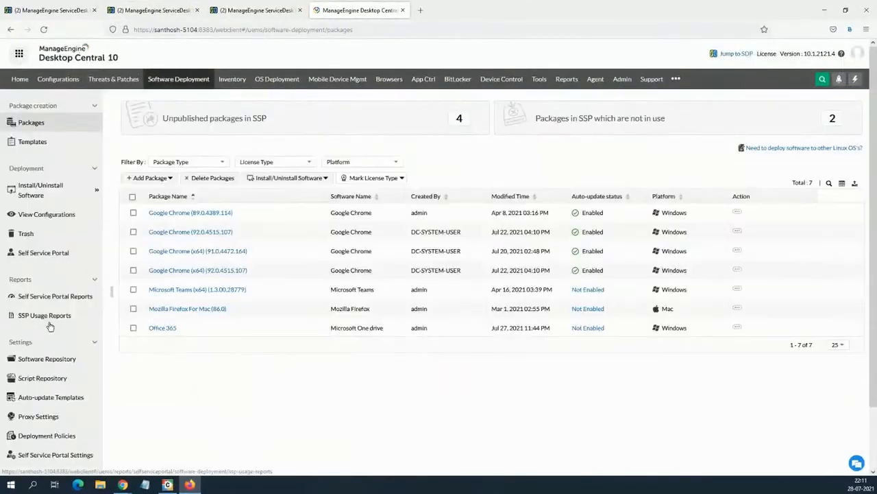
scroll(50, 398, down, 2)
click(53, 390)
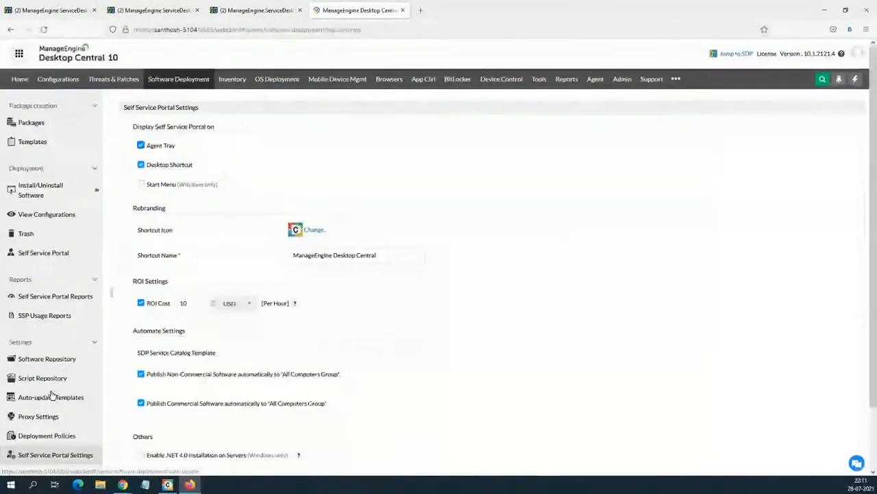
click(365, 348)
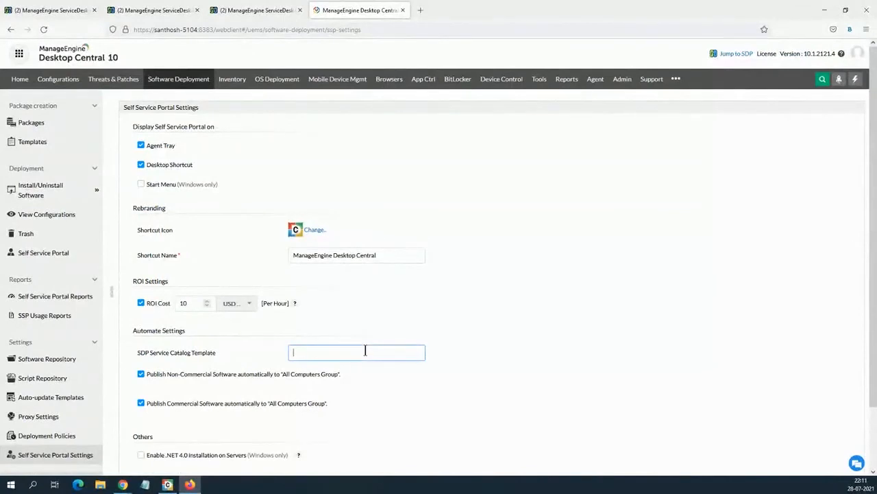
mouse_move(453, 377)
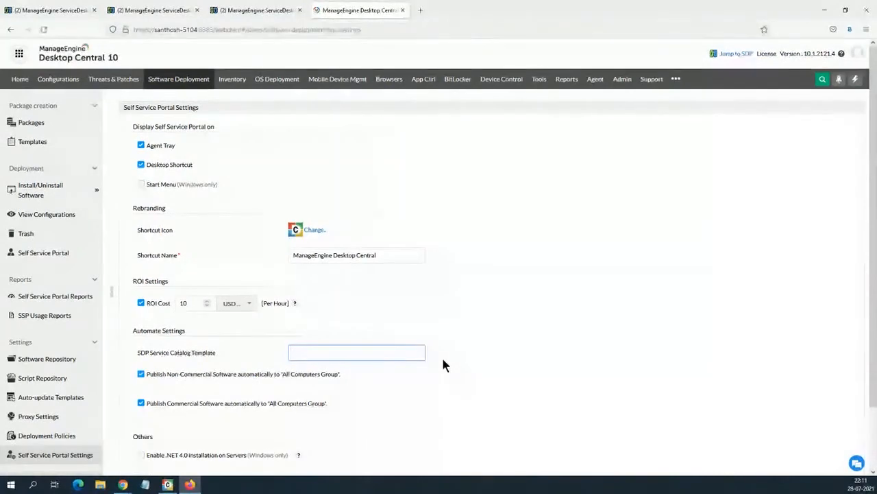
scroll(443, 367, down, 1)
scroll(443, 368, up, 1)
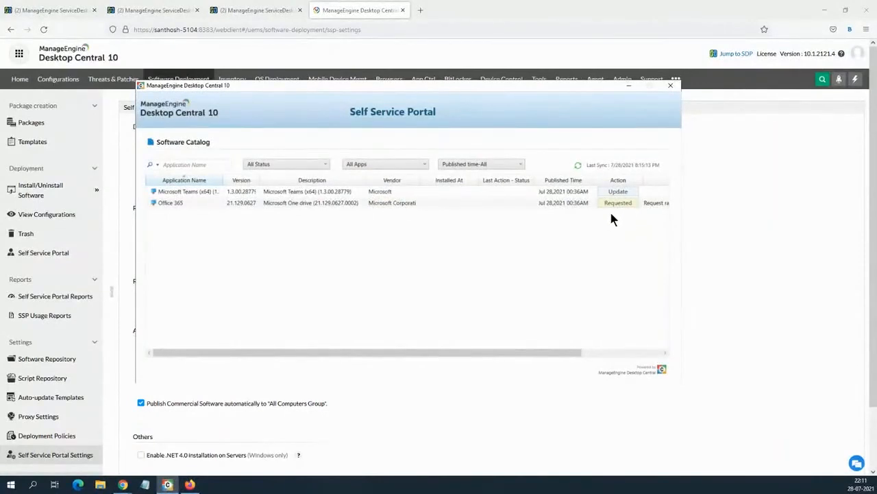
Step: Close the Self Service Portal window and go back to the open requests list in ServiceDesk Plus
click(670, 85)
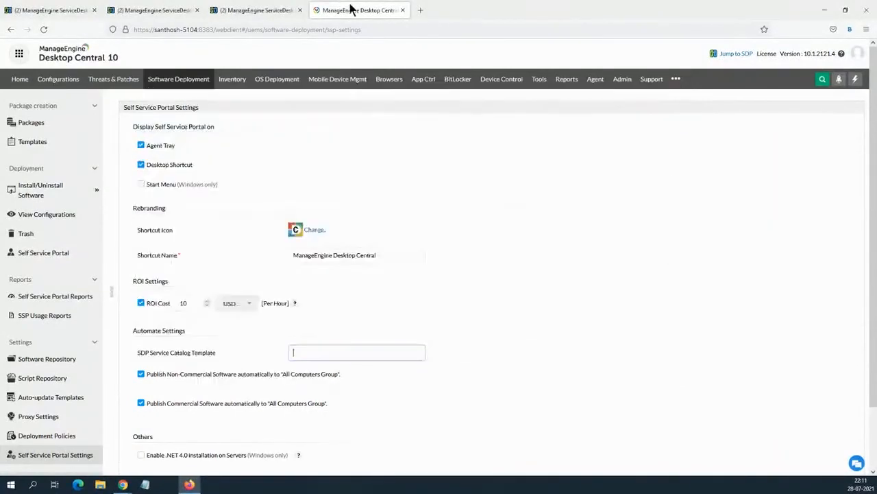
click(150, 13)
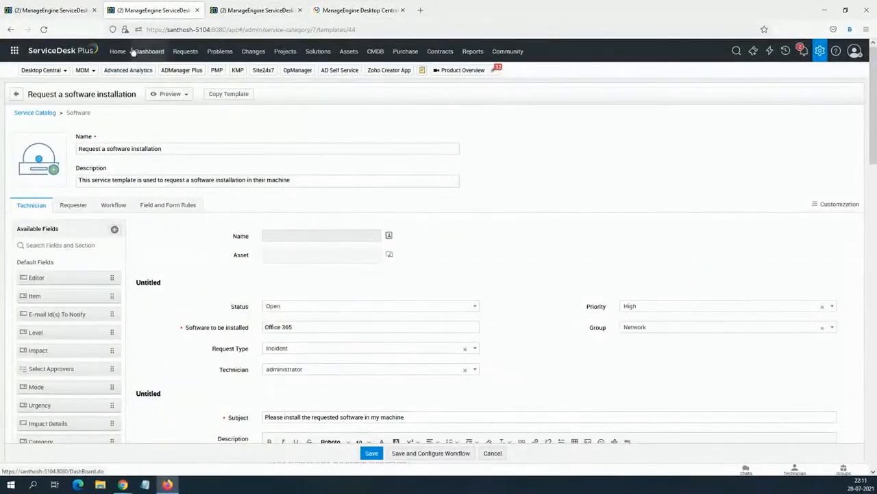
click(184, 51)
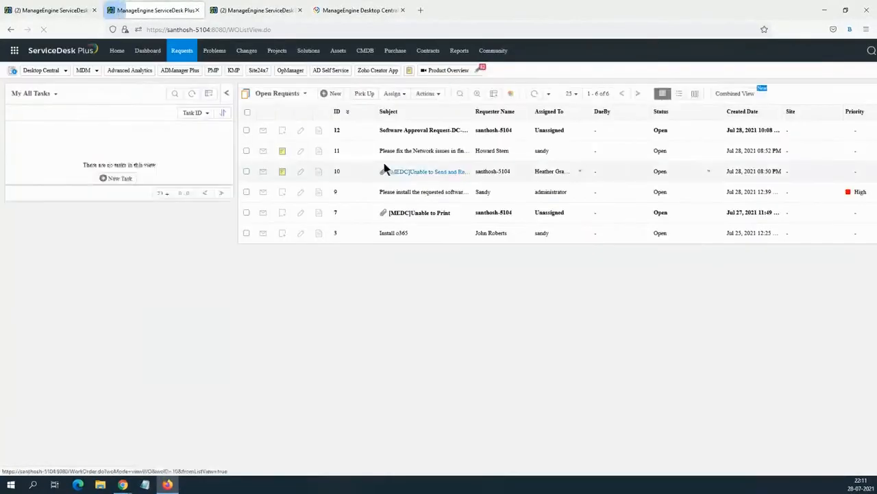
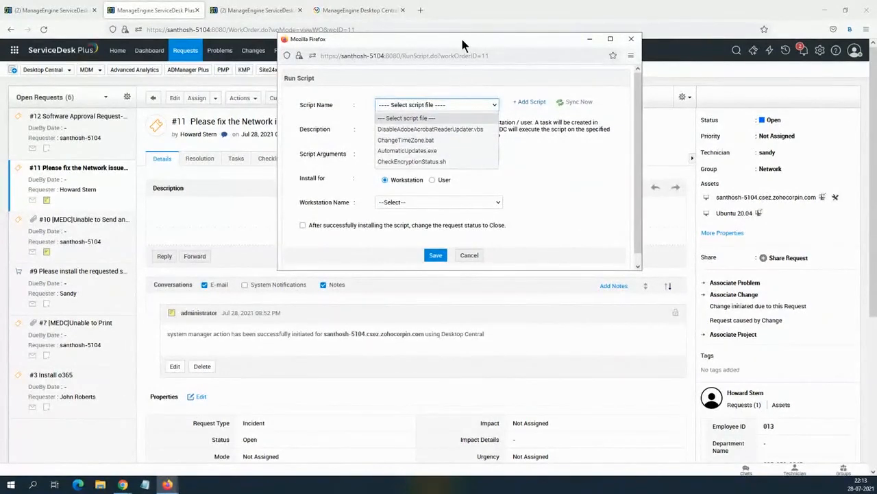
Step: Browse the script templates in Desktop Central's Script Repository and return to the repository's own list of scripts
click(347, 10)
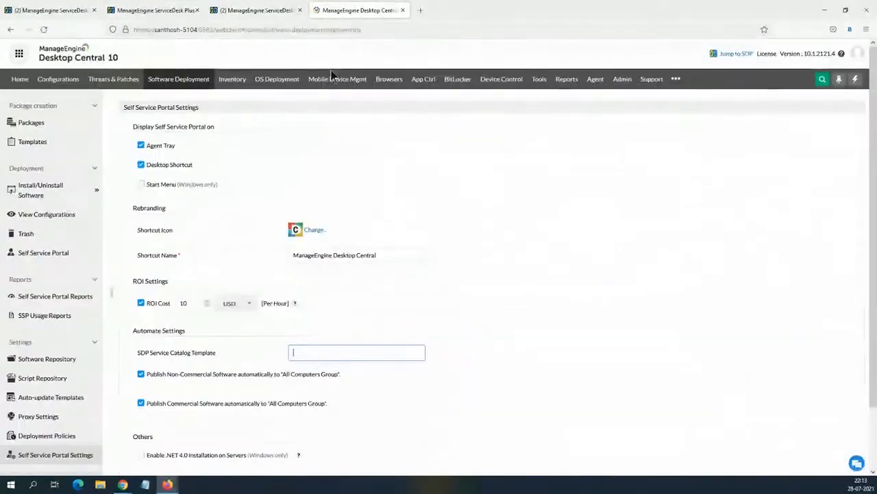
click(64, 79)
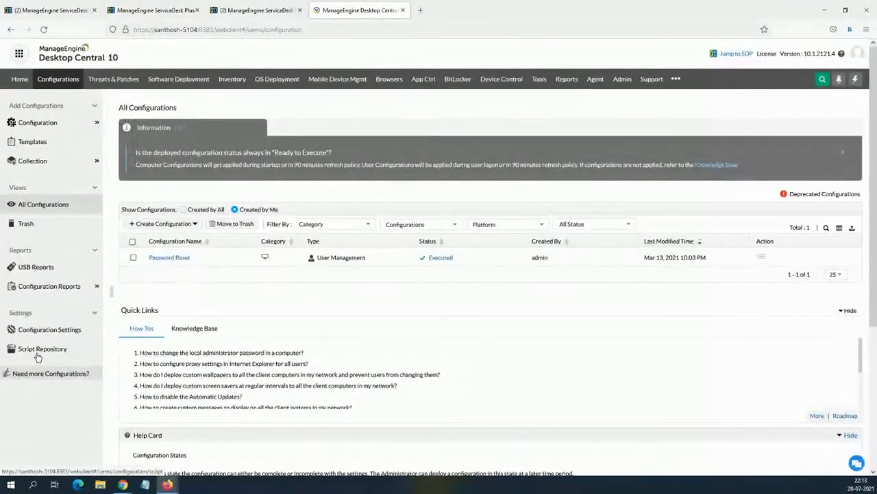
click(37, 353)
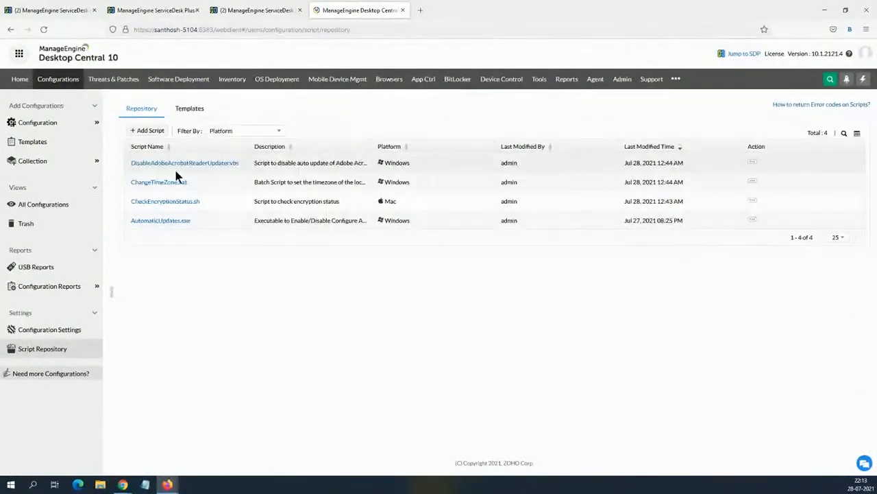
click(188, 112)
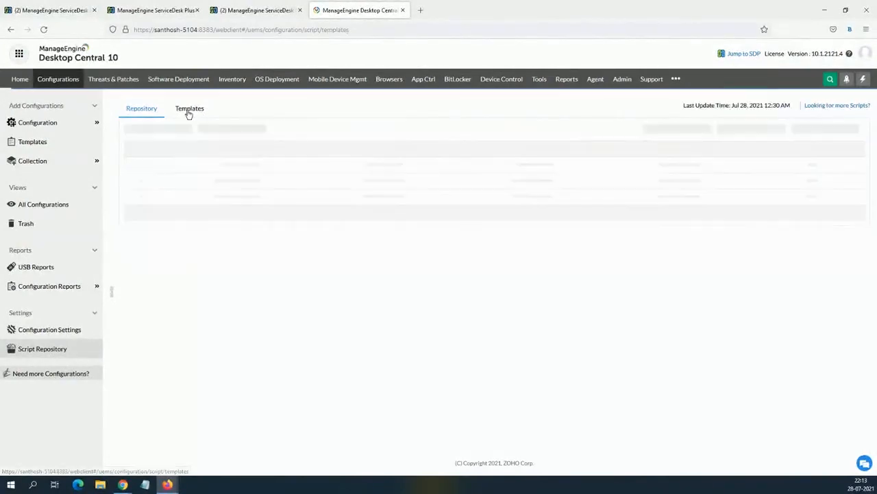
scroll(226, 383, down, 1)
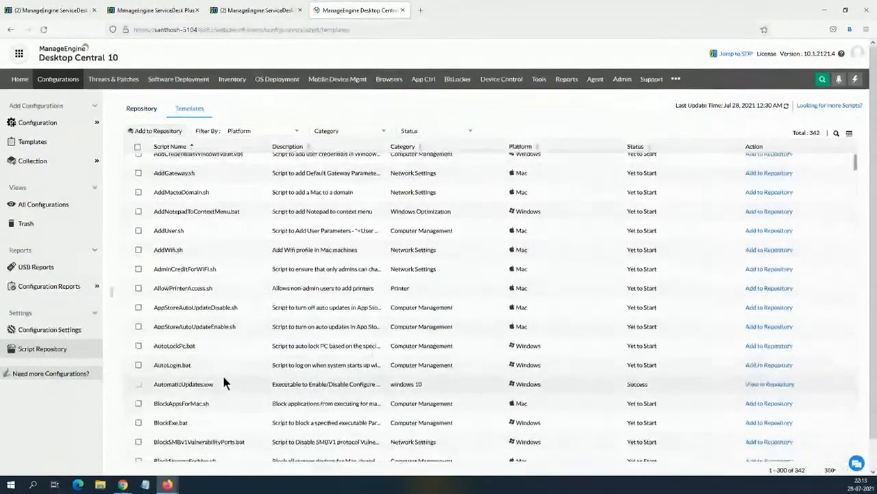
scroll(226, 384, down, 1)
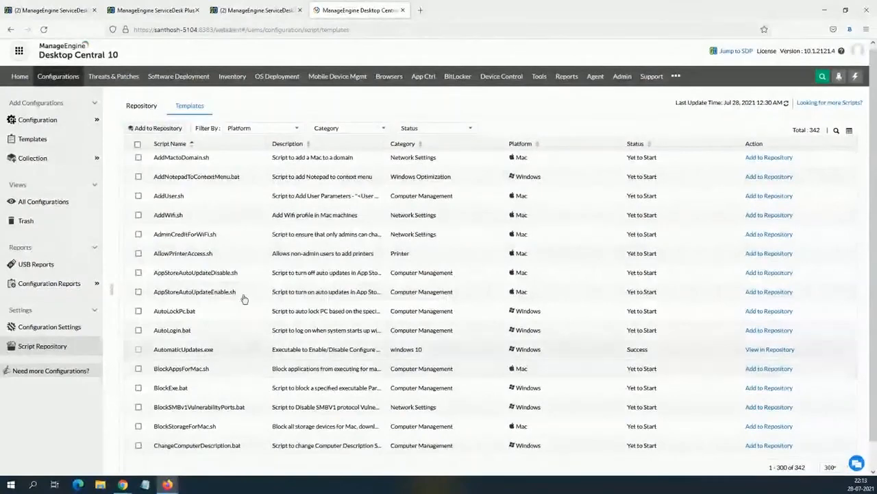
scroll(298, 308, down, 3)
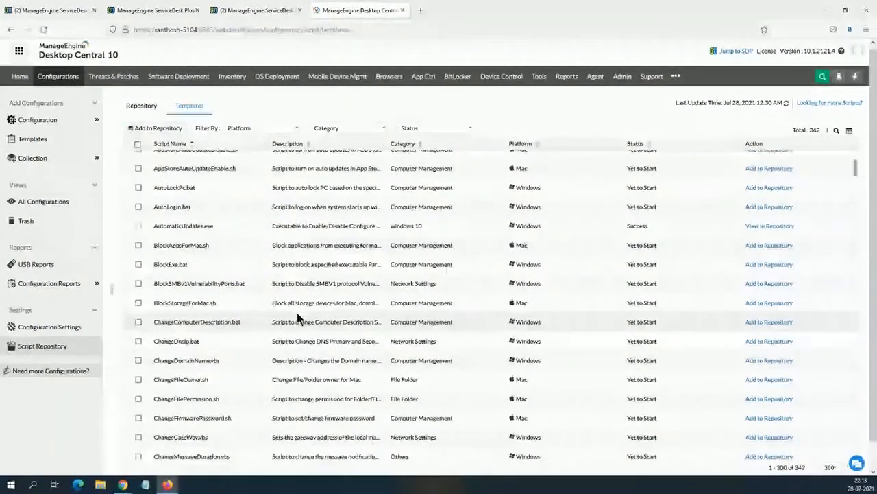
click(150, 113)
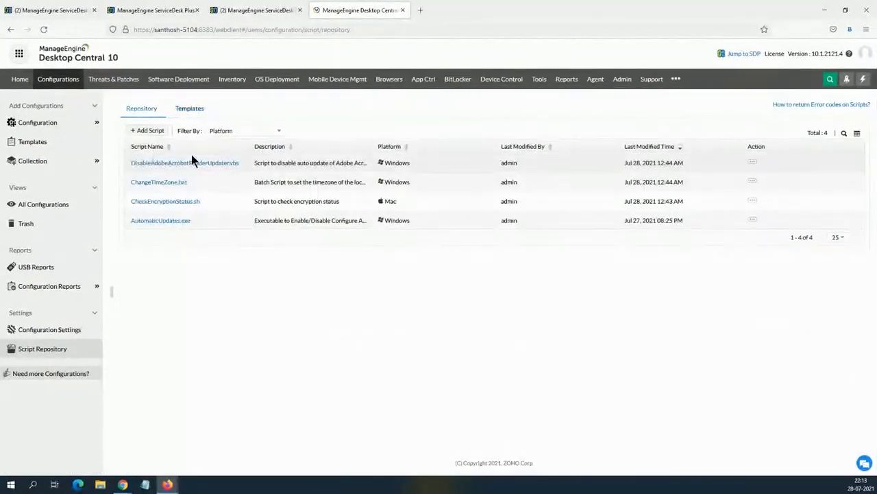
Step: Switch to ServiceDesk Plus, examine the scripts offered for request 11 in the Run Script window, and close it without choosing one
click(241, 7)
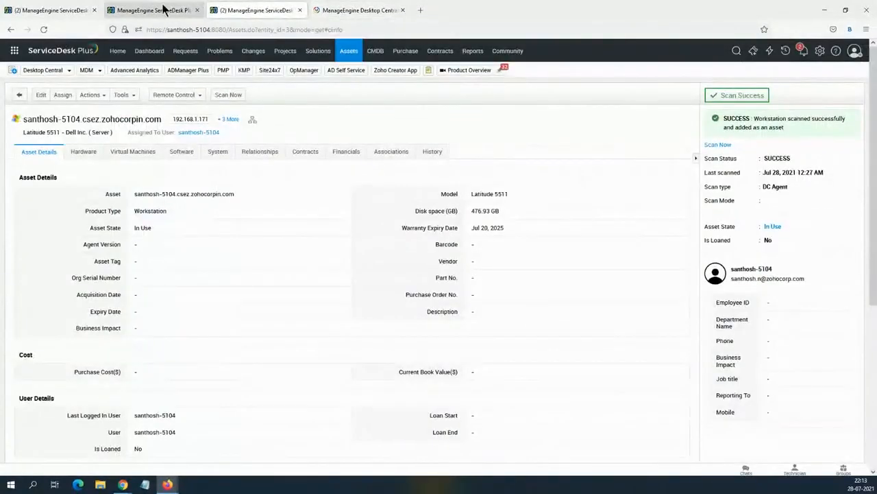
click(165, 7)
click(237, 6)
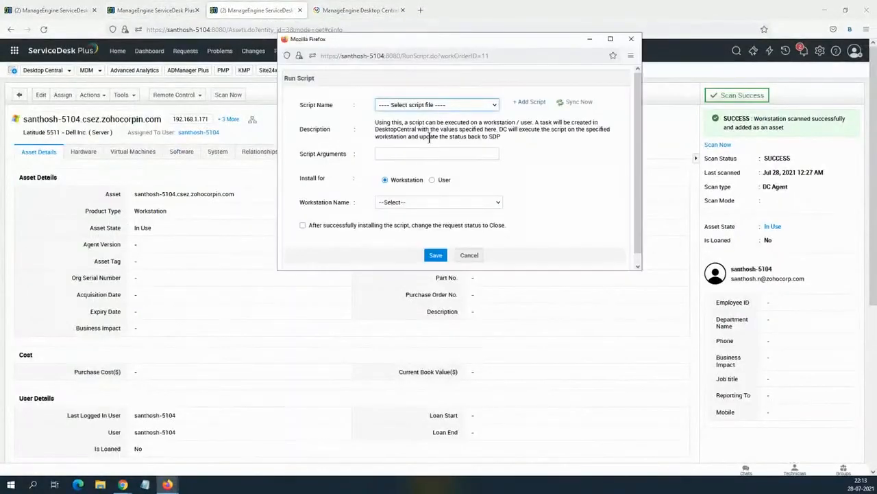
click(442, 104)
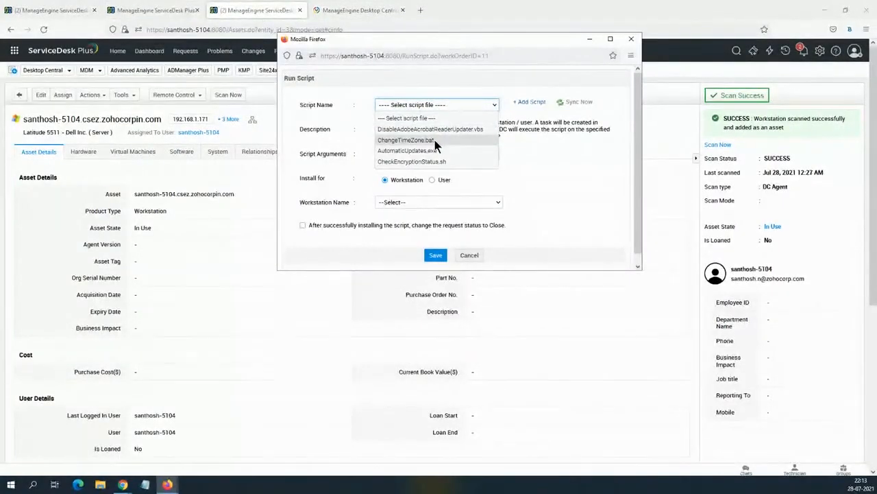
click(523, 174)
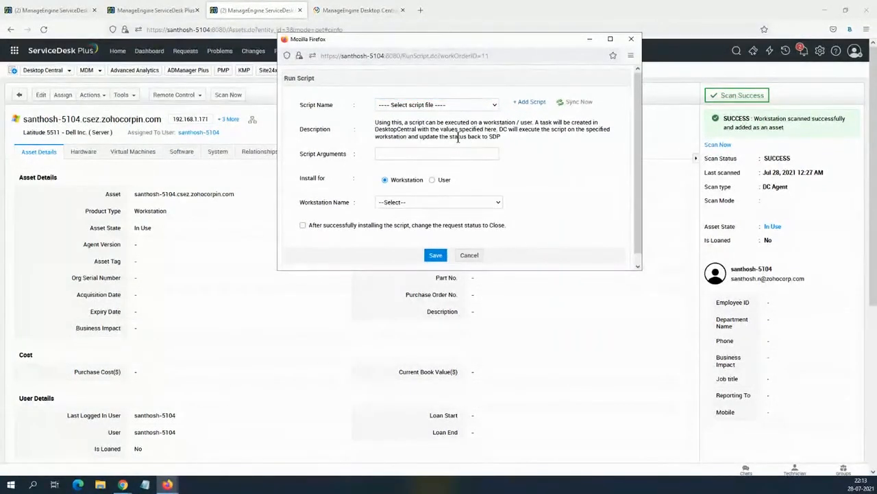
click(632, 41)
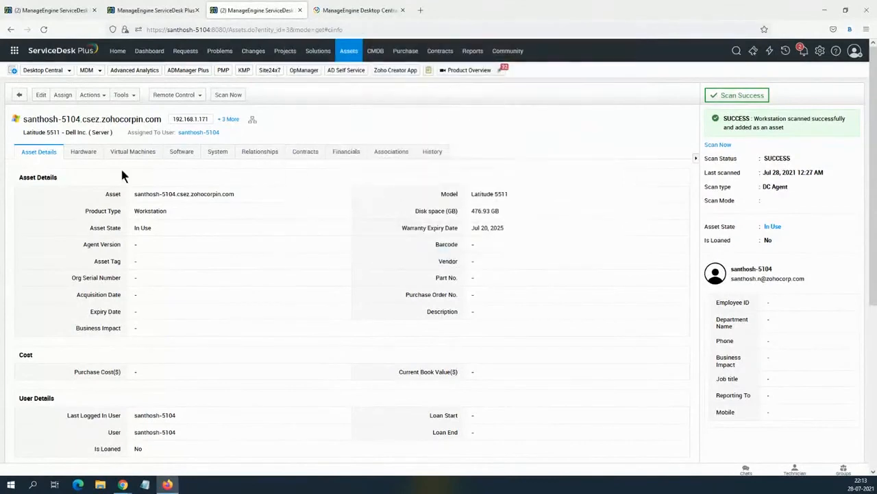
Step: Open the template-based resolution form for request #11, check its Desktop Central template choices, and close the form
click(156, 10)
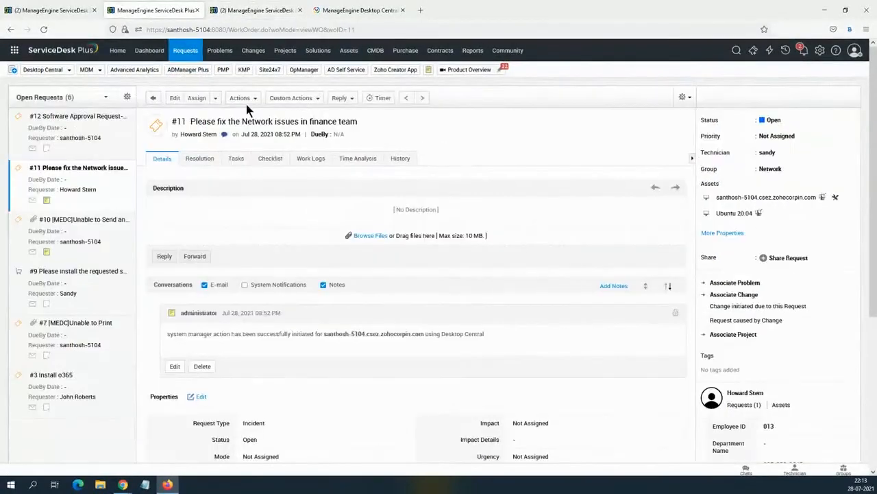
click(253, 100)
click(315, 98)
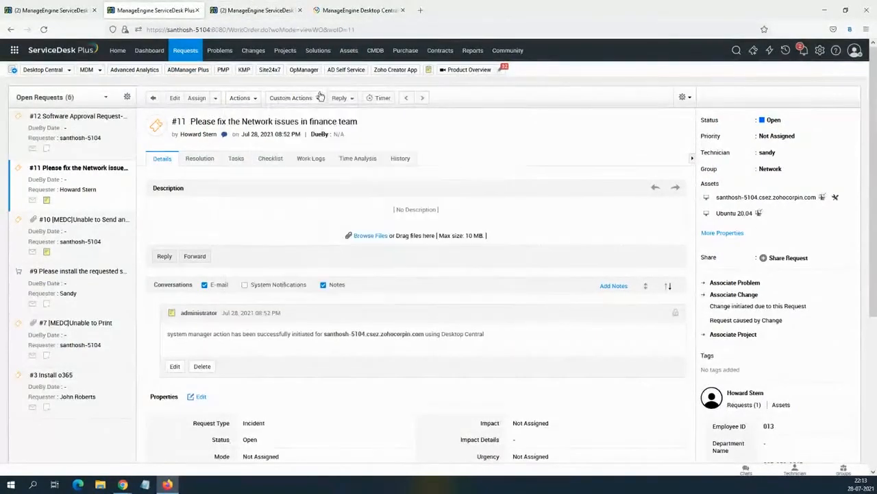
click(310, 169)
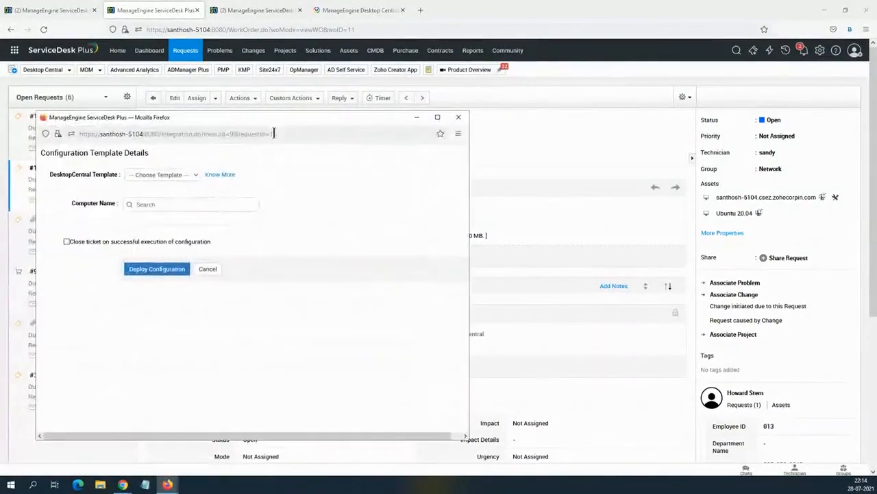
click(185, 173)
click(185, 173)
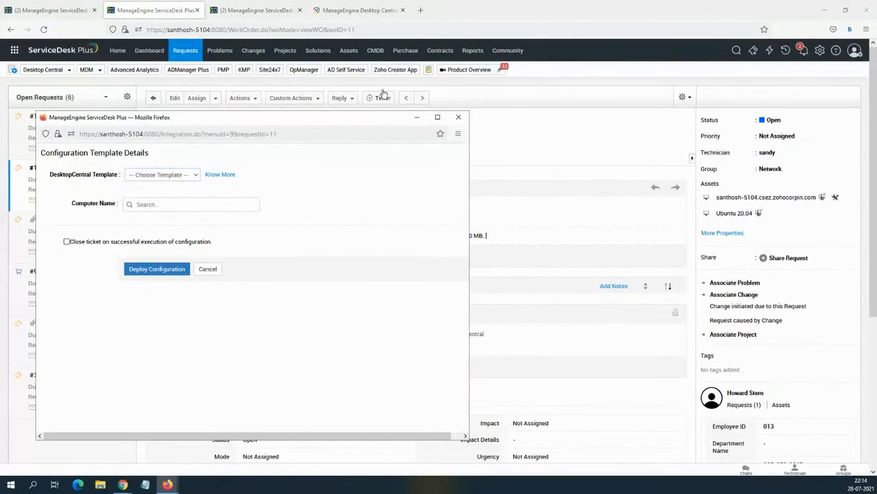
click(461, 117)
Step: Switch to Desktop Central and start a new Install/Uninstall Windows Software configuration for computers
click(358, 11)
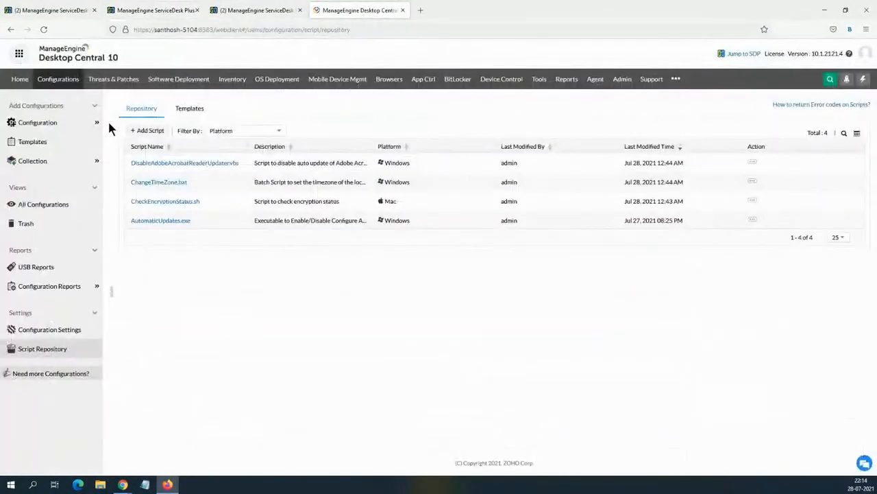
mouse_move(63, 126)
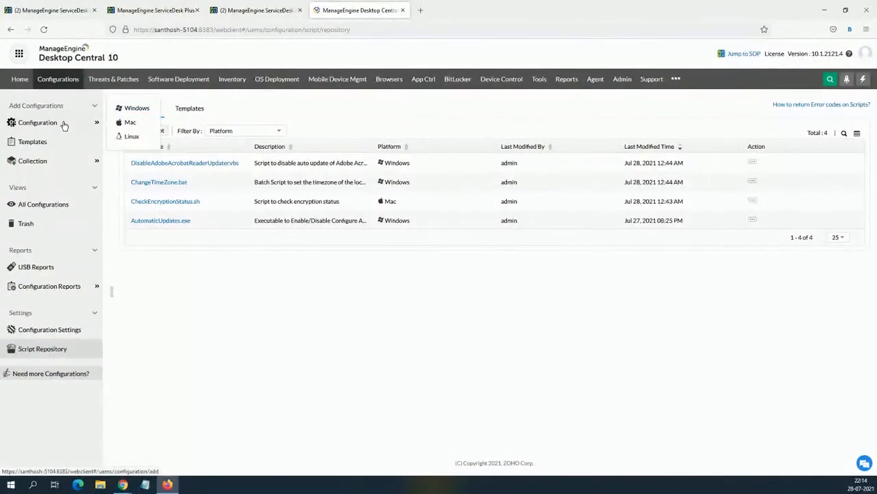
click(192, 110)
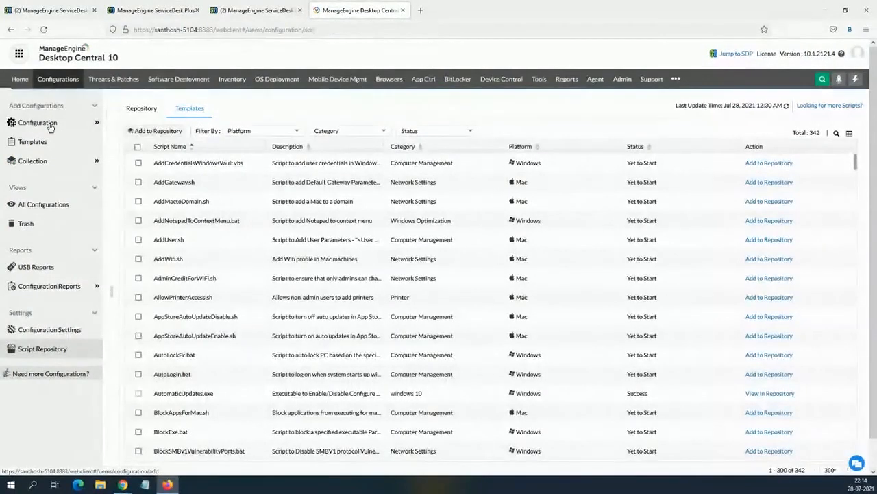
click(50, 128)
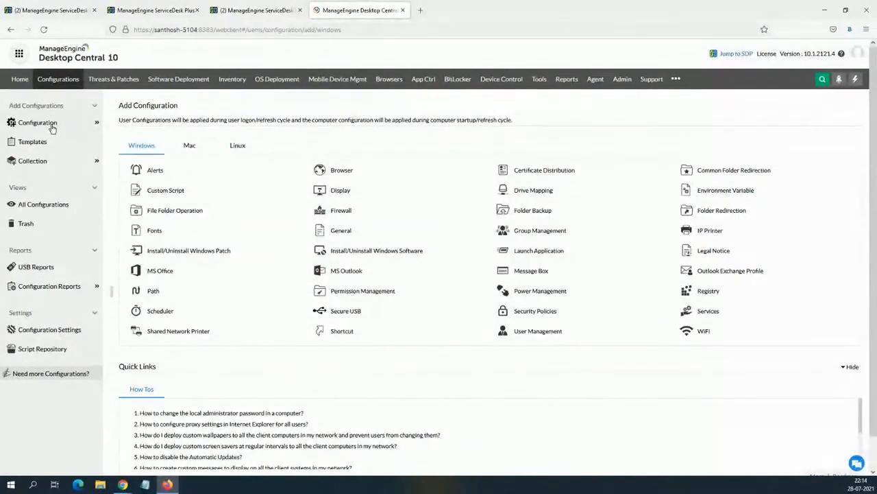
mouse_move(356, 252)
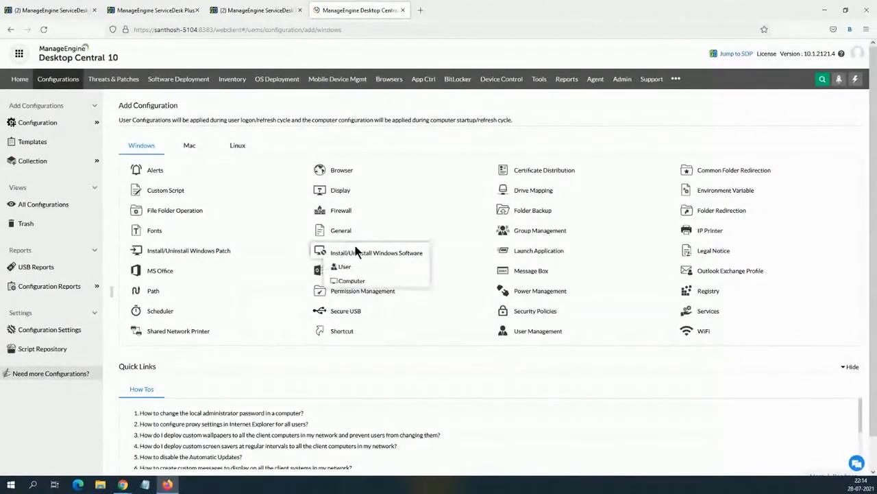
click(350, 280)
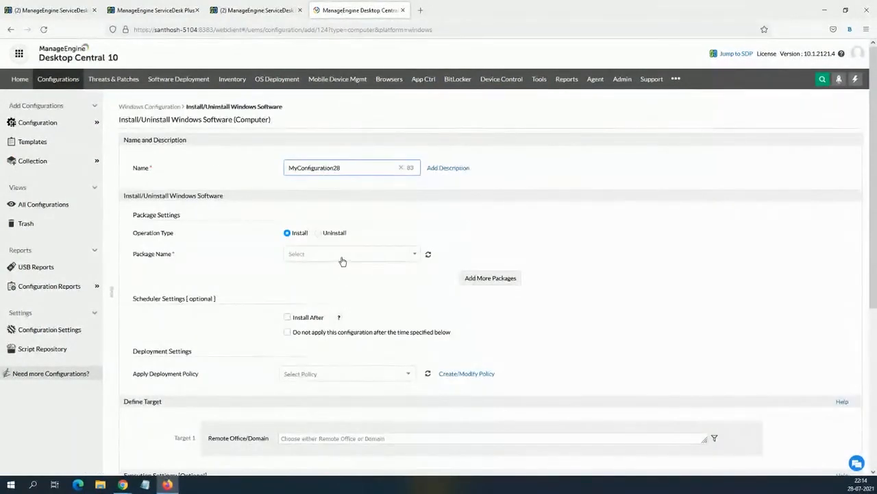
Step: Add Google Chrome (89.0.4389.114) and Office 365 as install packages and apply the "Force reboot excluding servers" deployment policy
click(412, 255)
click(374, 267)
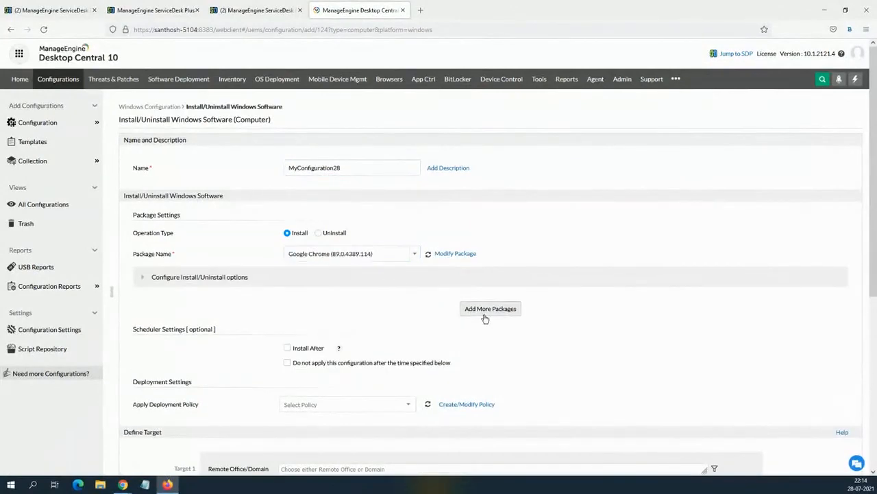
click(484, 314)
scroll(370, 239, up, 3)
scroll(254, 347, down, 3)
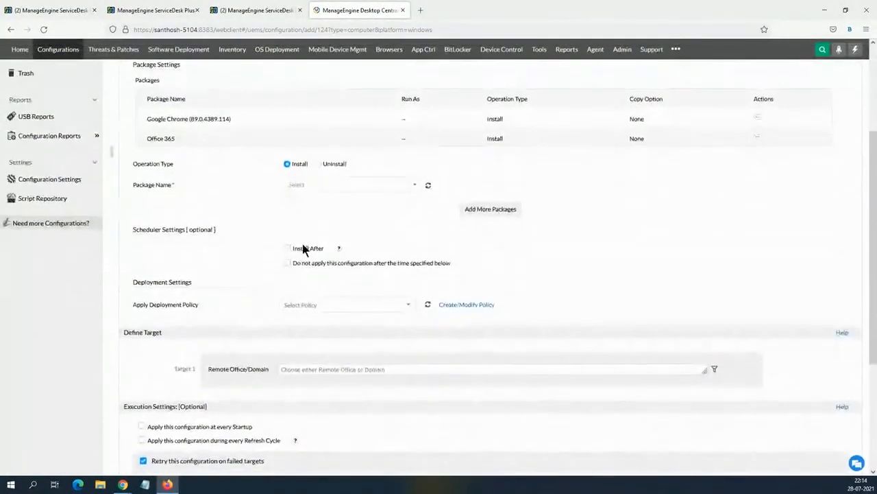
scroll(438, 295, up, 3)
scroll(409, 341, down, 5)
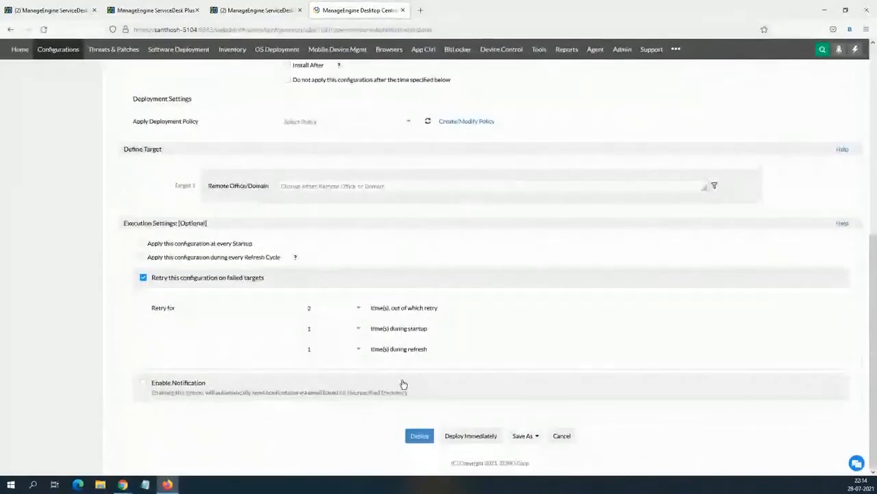
click(525, 420)
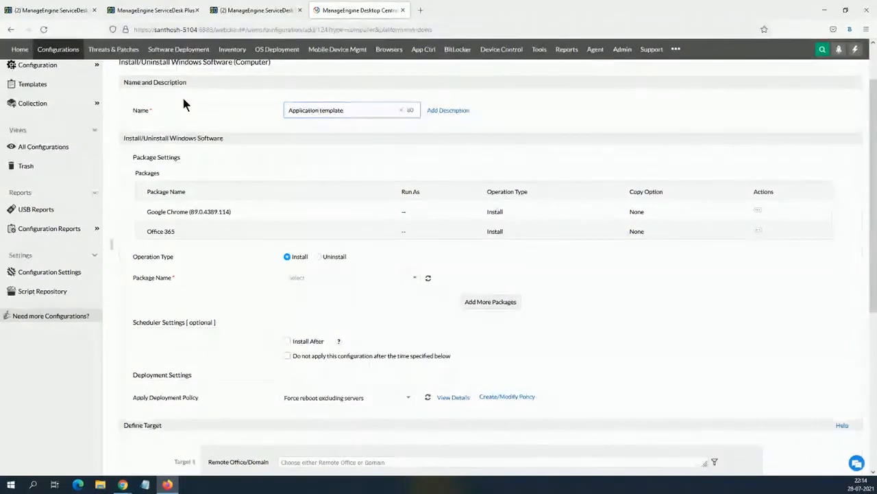
Step: Name the configuration "New machine (Application template)" and save it as a template
click(273, 121)
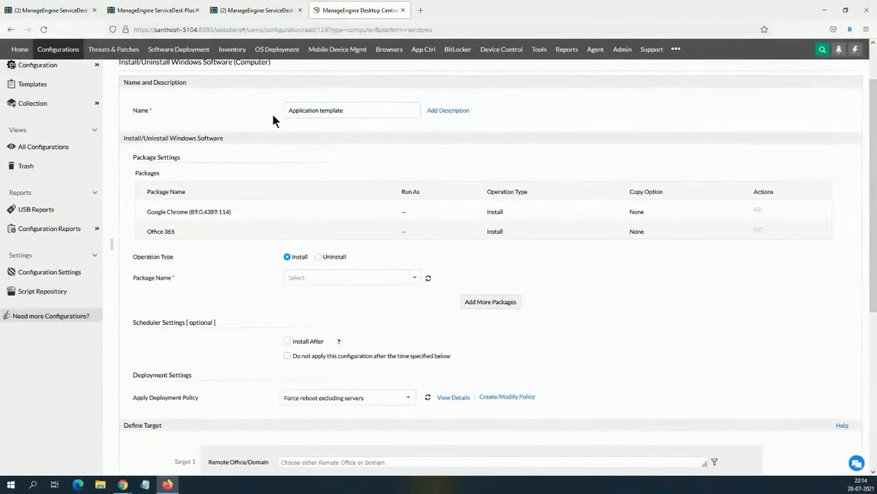
text(New ma)
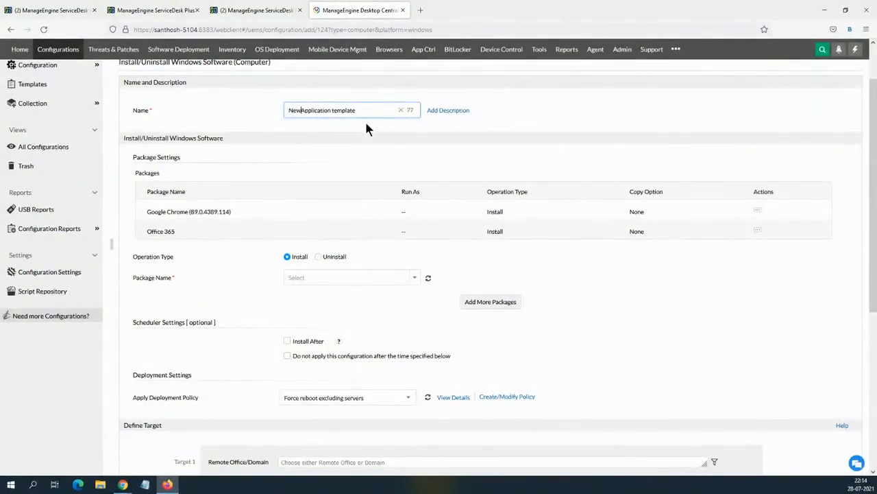
text(chine)
text(()
key(End)
text())
scroll(326, 204, down, 5)
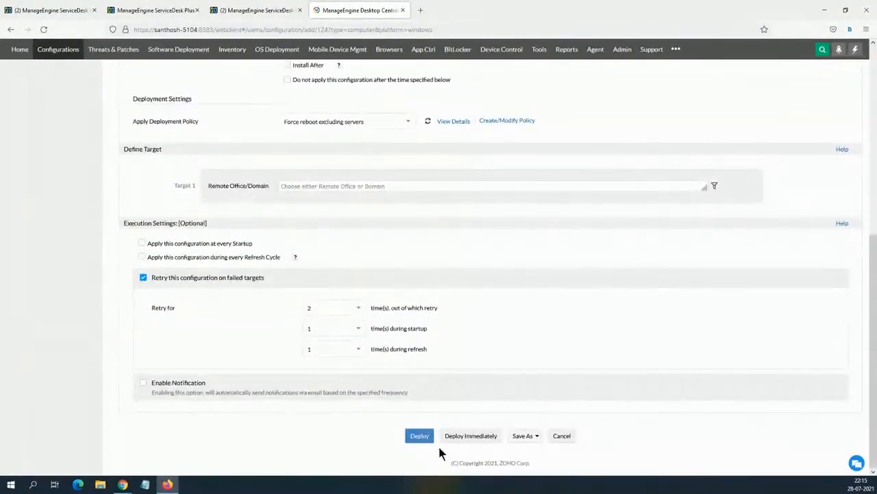
click(531, 443)
click(526, 418)
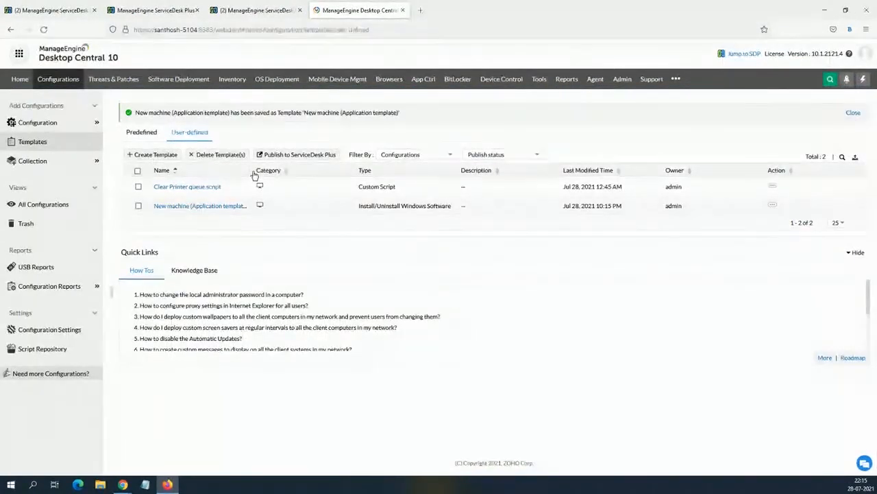
Step: Publish the user-defined templates "Clear Printer queue script" and "New machine (Application template)" to ServiceDesk Plus
click(297, 156)
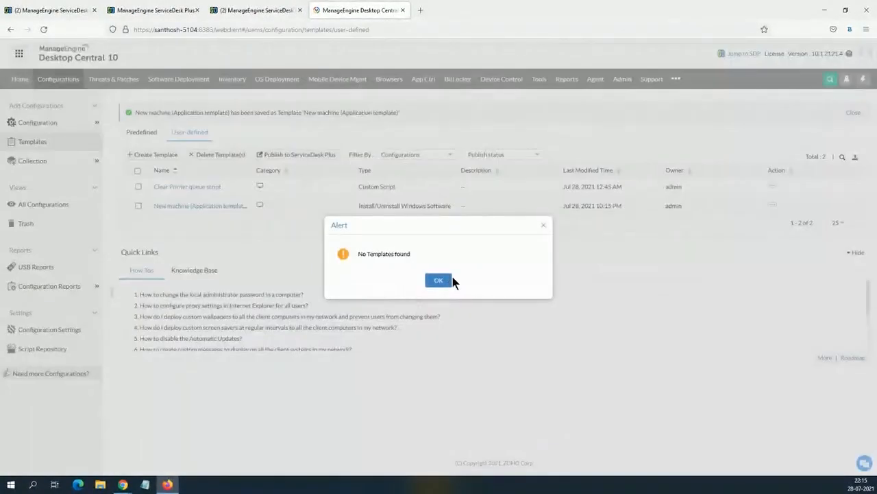
click(442, 282)
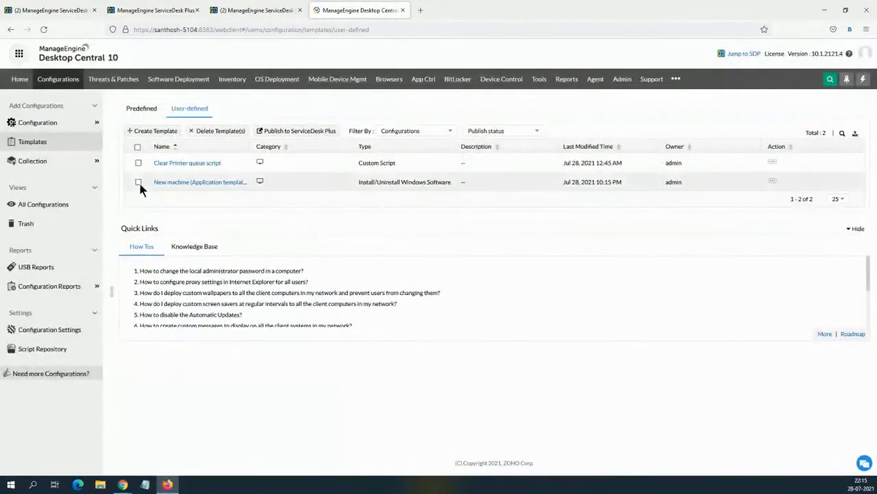
click(139, 182)
click(138, 163)
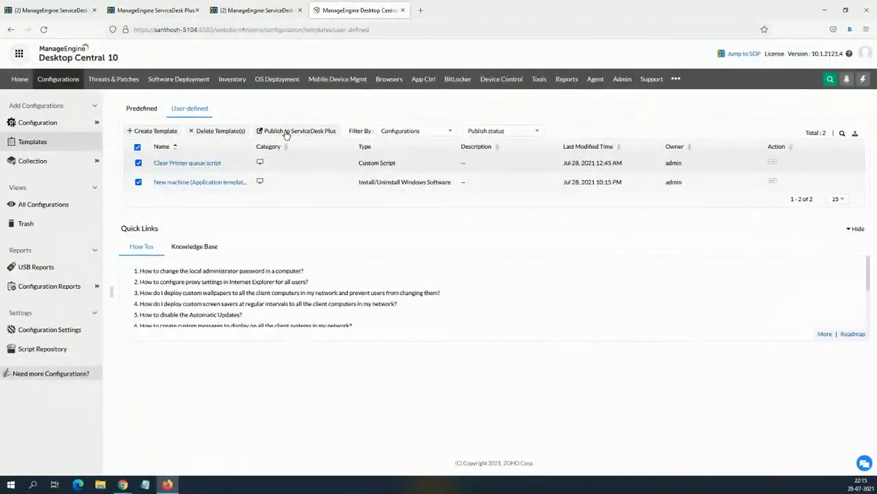
click(286, 132)
click(424, 280)
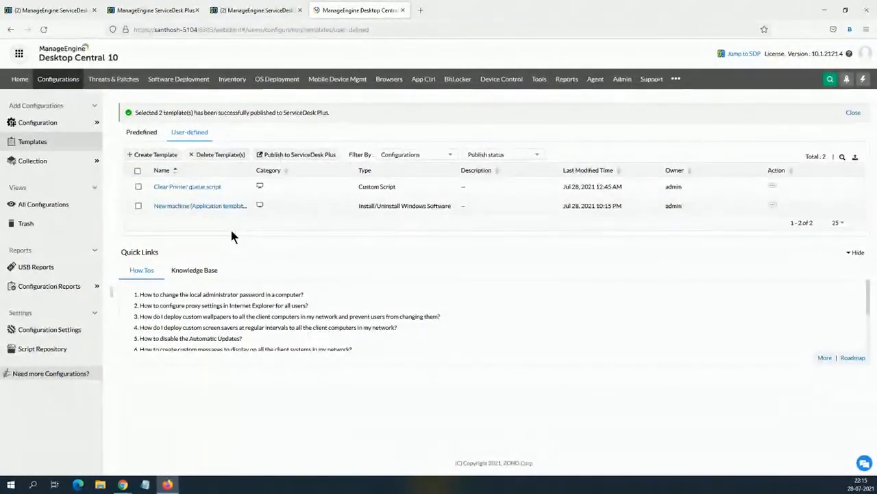
Step: Switch to ServiceDesk Plus and reopen request #11, "Please fix the Network issues in finance team", from the open requests
click(155, 13)
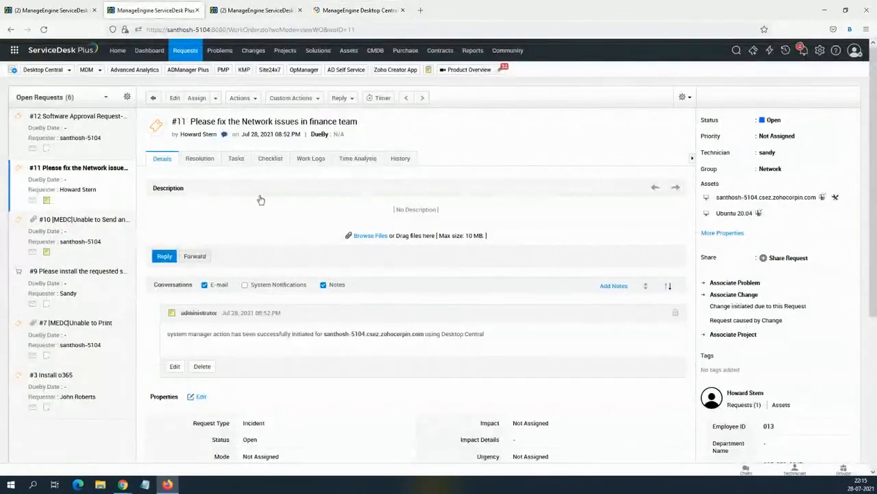
click(117, 51)
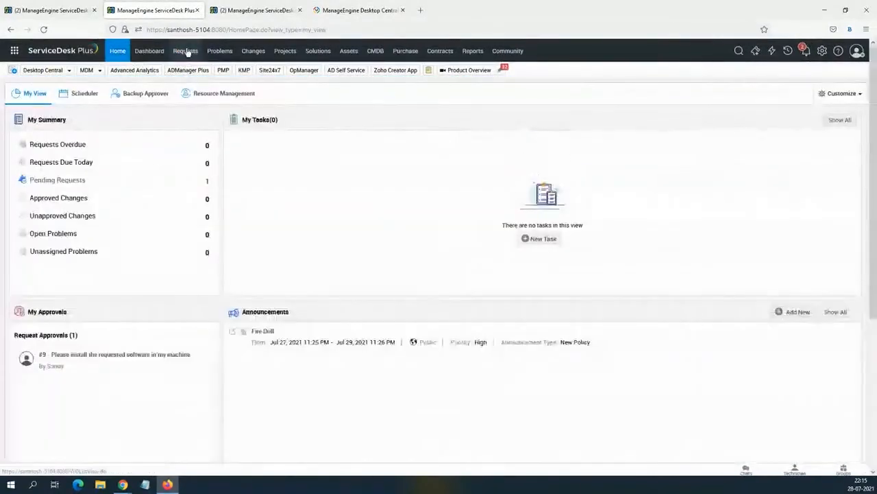
click(186, 51)
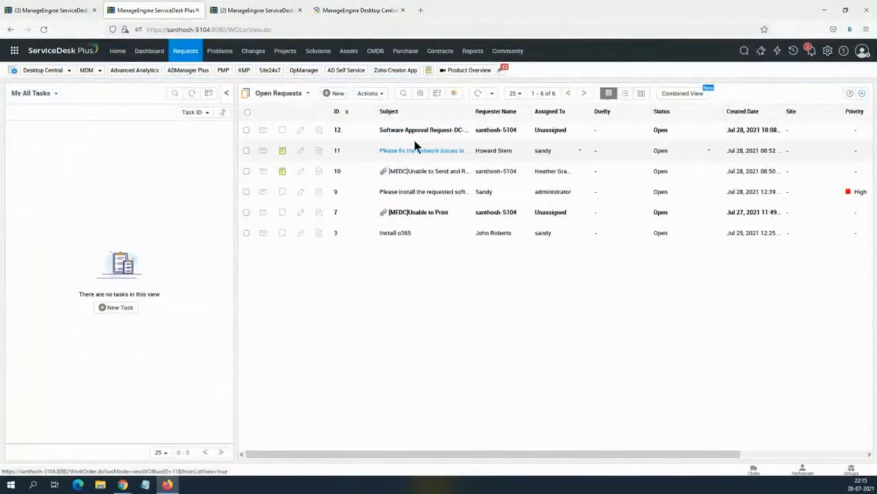
click(415, 153)
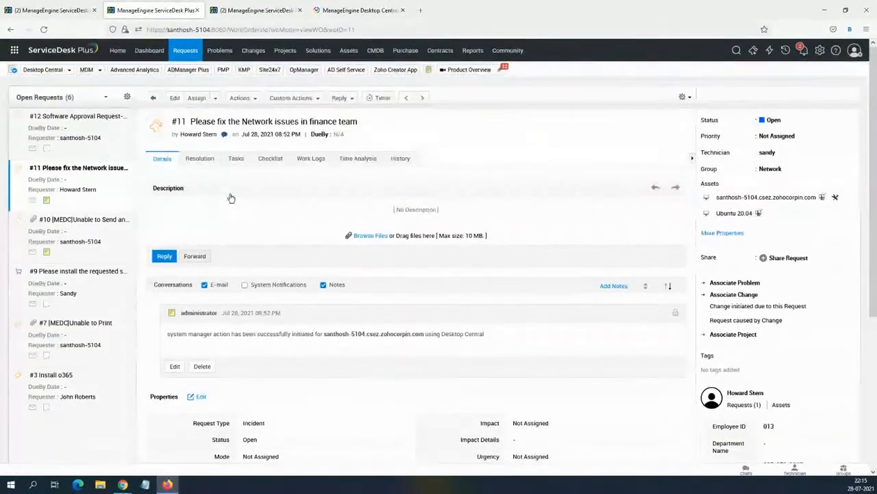
Step: Open the request's "Resolve requests using templates" form and check the available Desktop Central templates
click(314, 98)
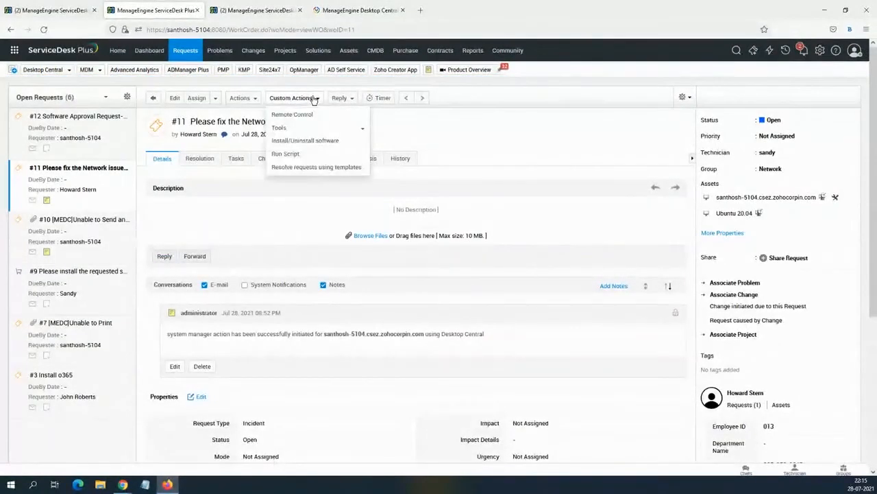
click(316, 167)
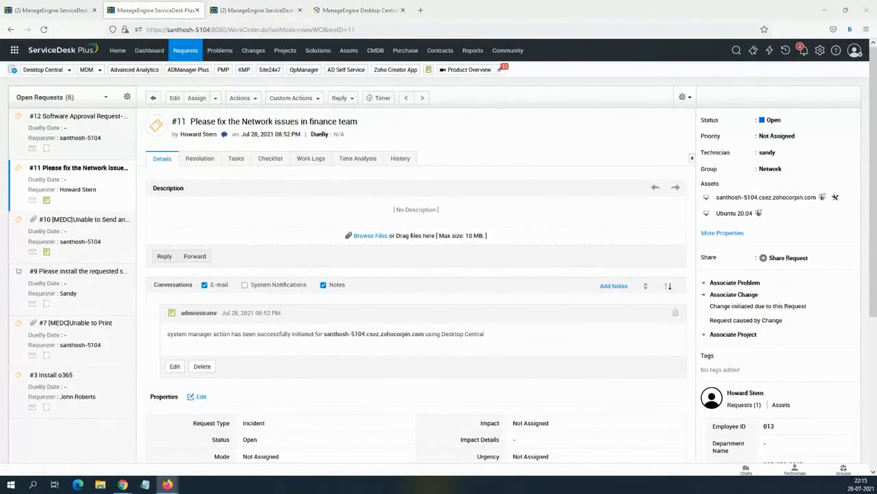
click(381, 189)
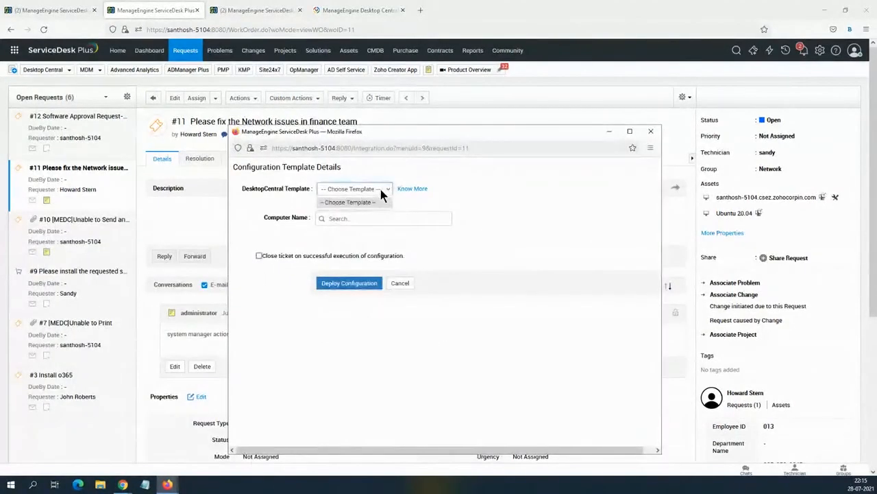
click(375, 195)
click(387, 192)
click(499, 211)
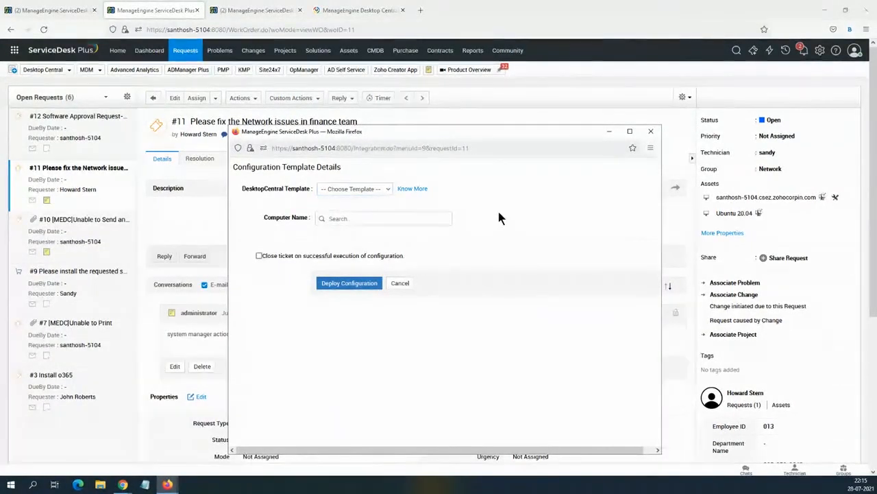
Step: Cancel the configuration template form, switch to Desktop Central and view the configurations that can be added for Windows
click(399, 283)
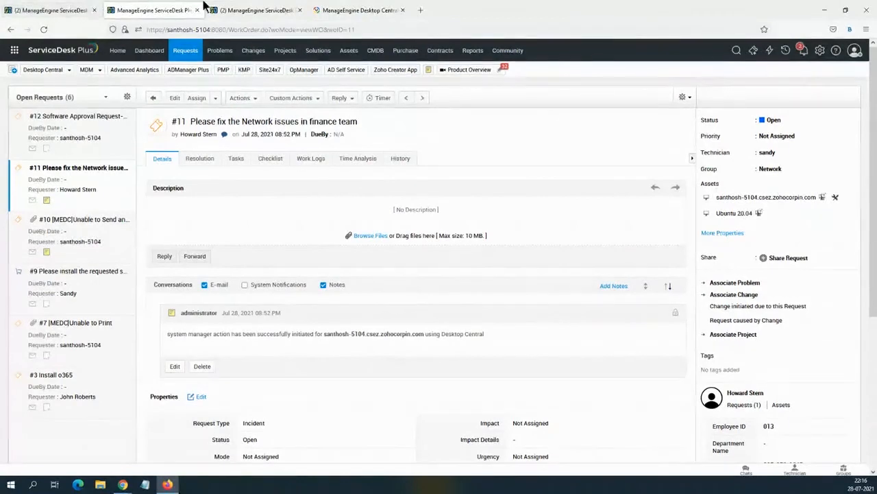
click(337, 9)
mouse_move(68, 122)
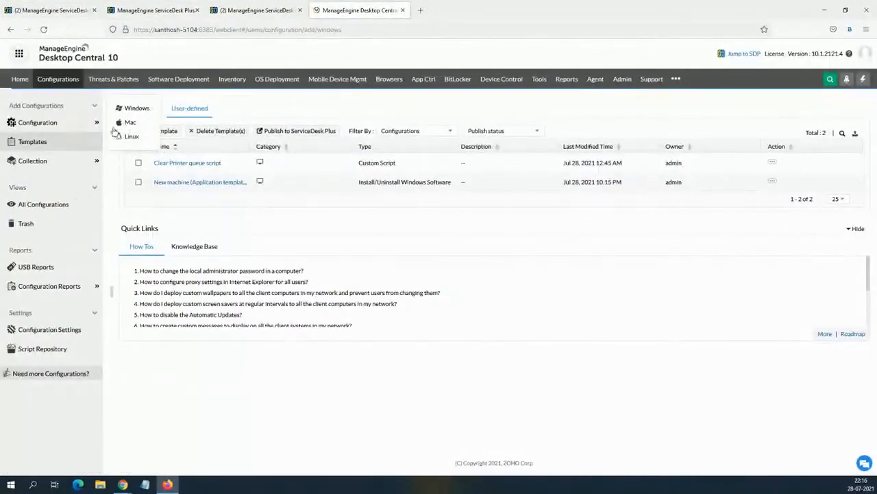
click(130, 108)
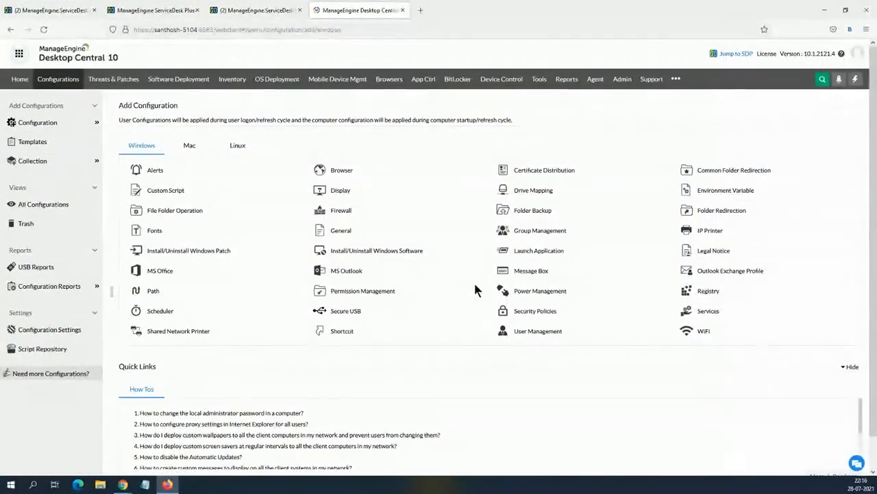
mouse_move(537, 194)
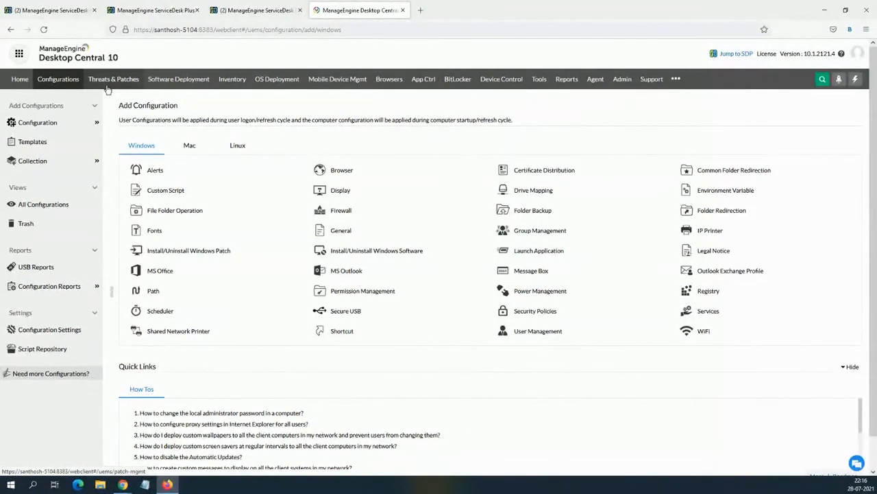
Step: Switch back to ServiceDesk Plus and open the integrated Desktop Central Home dashboard from the requests page
click(175, 9)
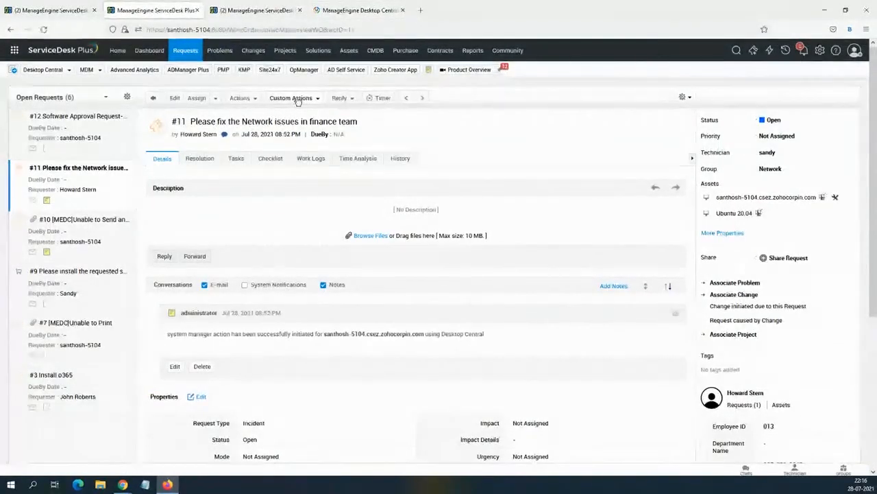
click(185, 52)
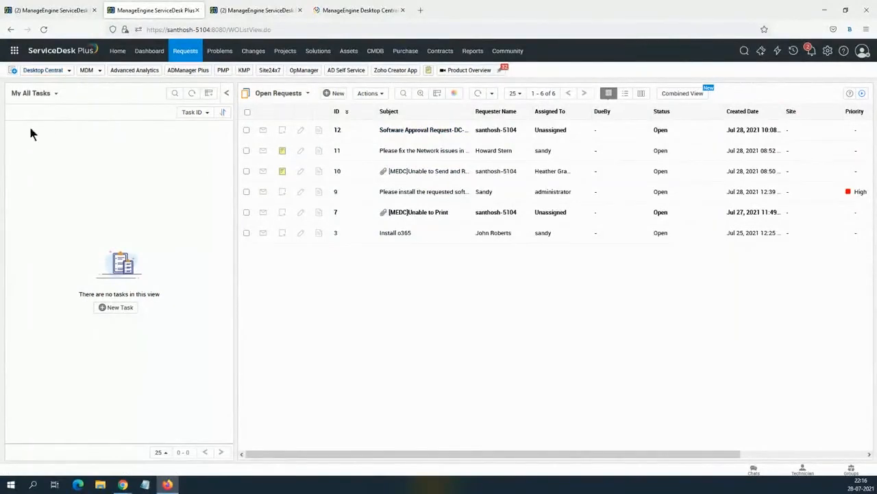
click(60, 71)
mouse_move(88, 86)
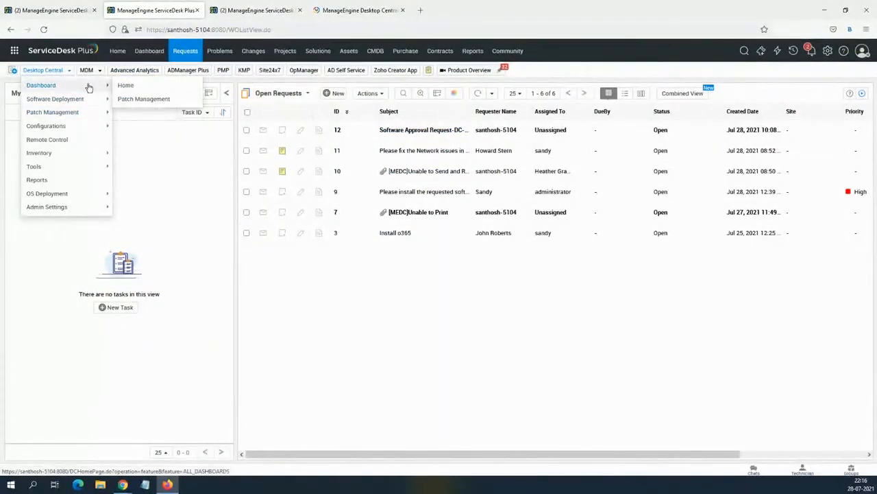
click(137, 84)
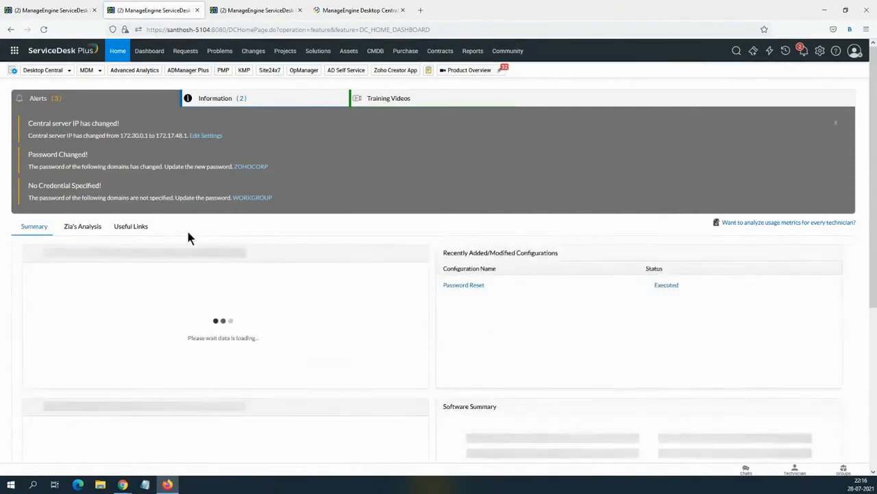
Step: View the Desktop Central software packages from within ServiceDesk Plus
click(42, 70)
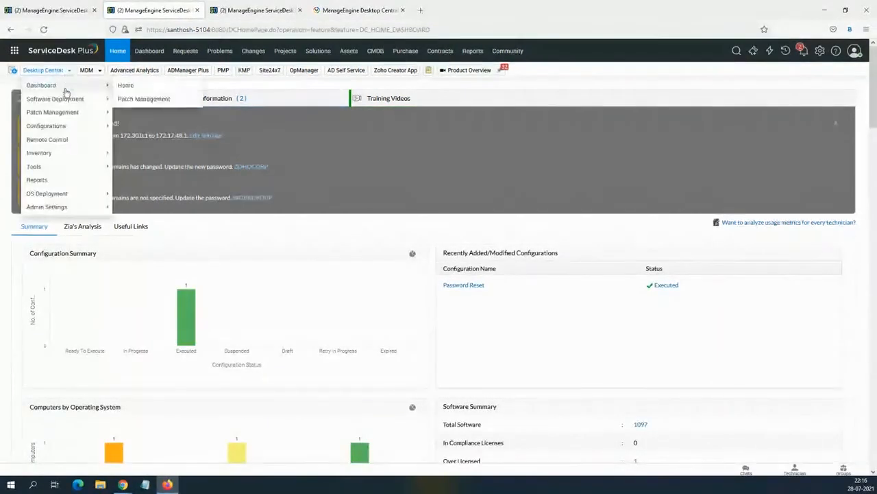
mouse_move(85, 105)
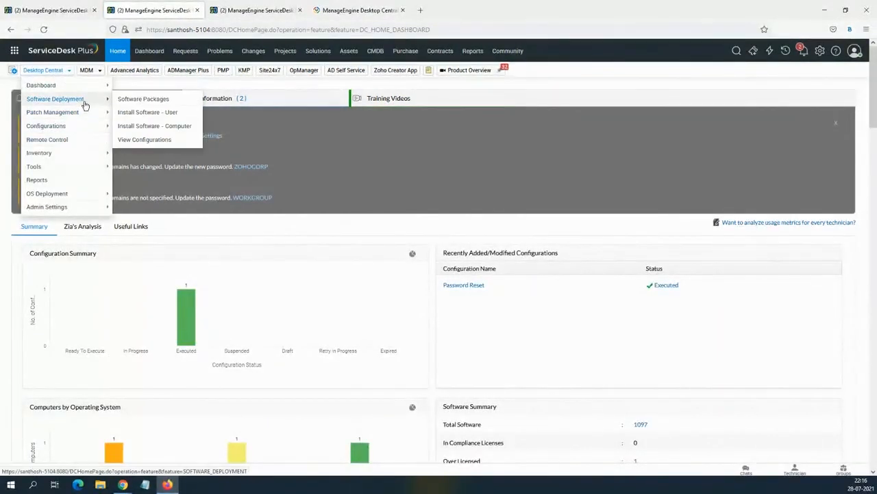
click(143, 107)
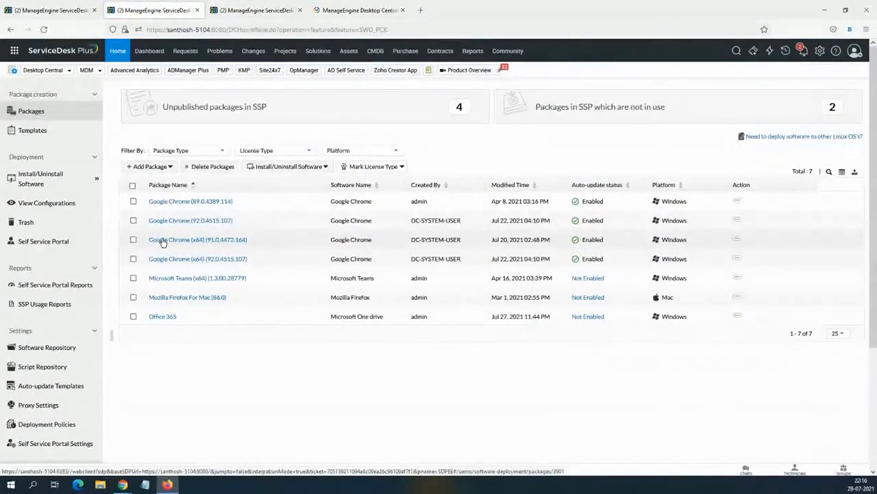
Step: Return to the open requests and bring up the Desktop Central System Tools page within ServiceDesk Plus
click(186, 52)
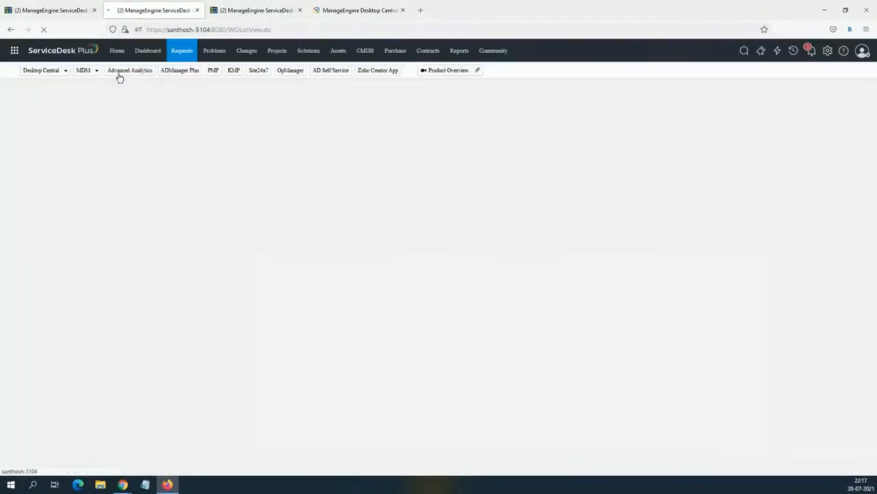
click(69, 71)
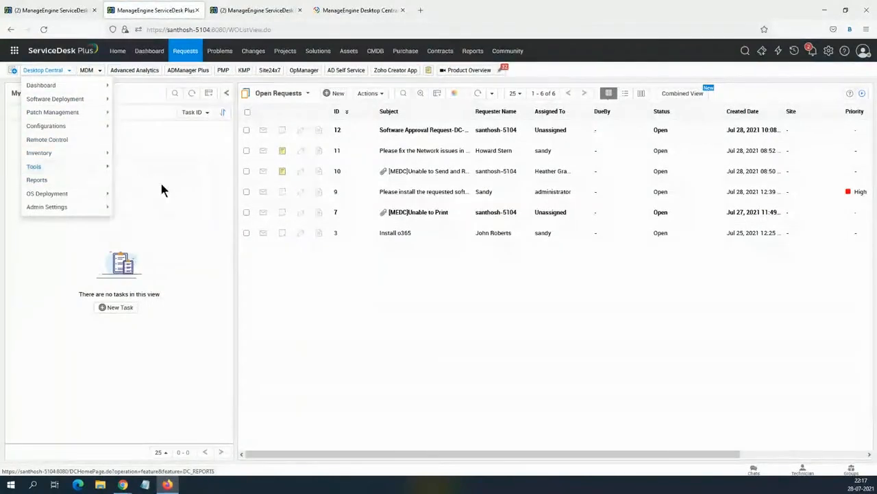
mouse_move(104, 168)
click(132, 176)
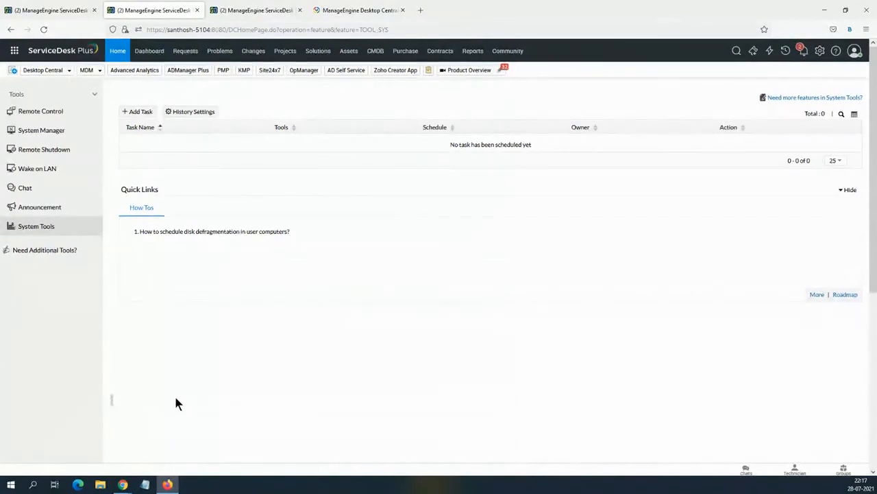
Step: Open the Assets module and look through the workstation categories under IT Assets, with the Laptop view shown
click(349, 58)
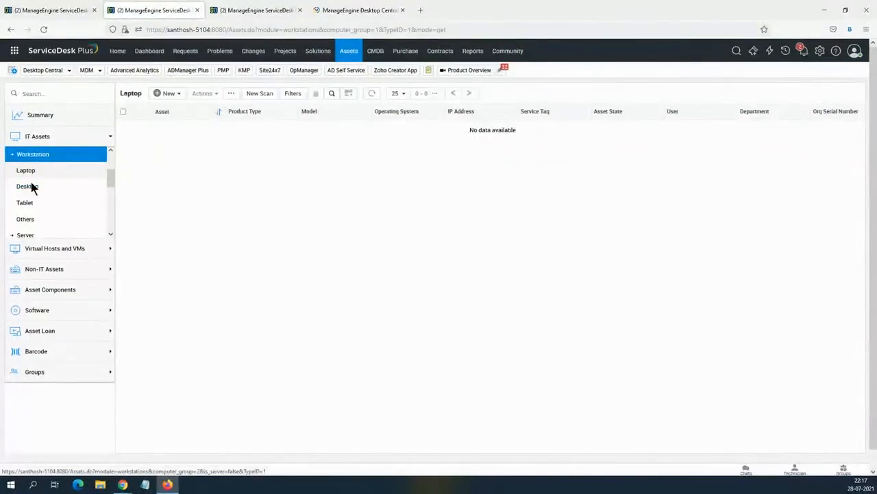
scroll(43, 216, down, 3)
scroll(44, 213, up, 3)
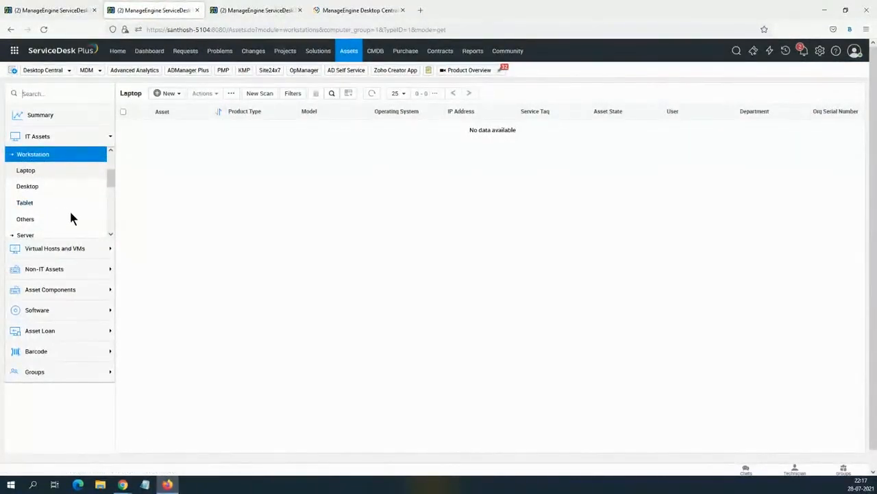
Step: Go to the CMDB, list the User configuration items and open the details of the last listed user
click(377, 55)
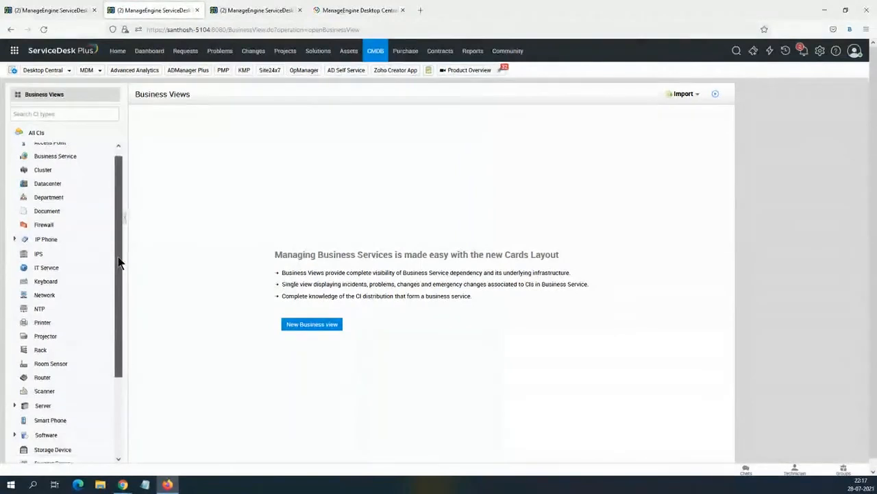
scroll(82, 329, down, 3)
click(40, 457)
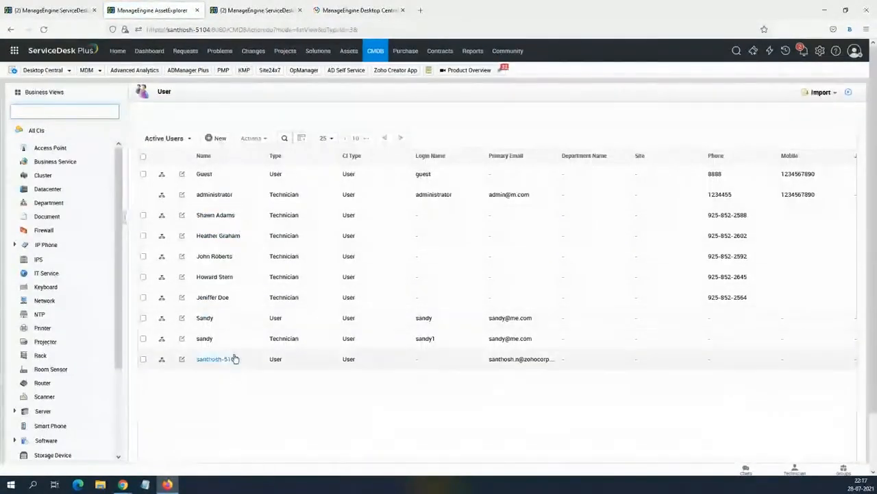
click(216, 359)
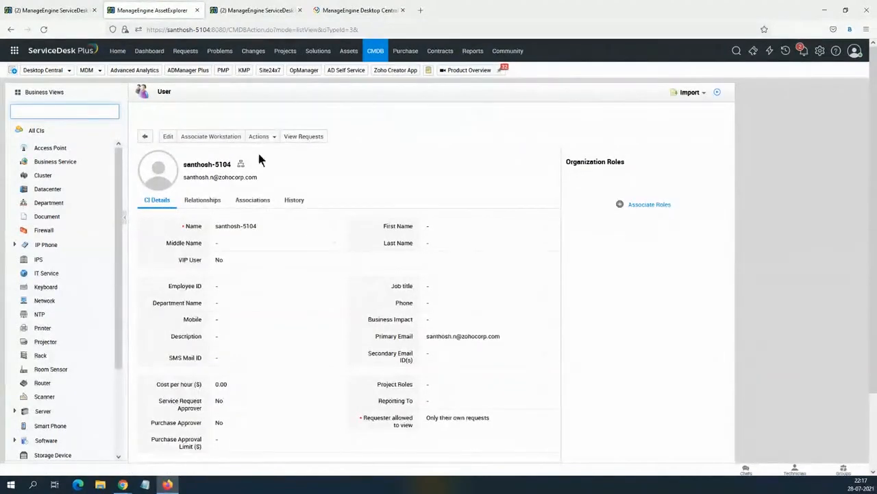
Step: View the user's relationship map, check the requests associated with the linked Windows machine, and return to the requests list
click(202, 200)
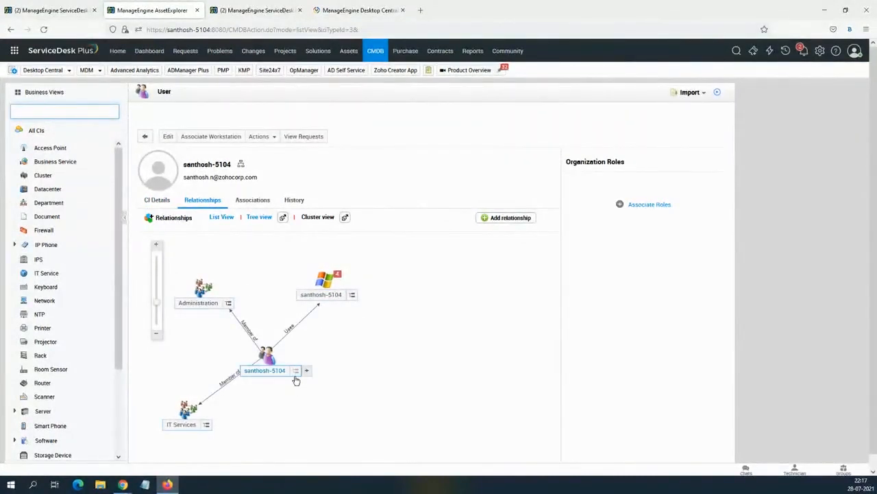
click(338, 279)
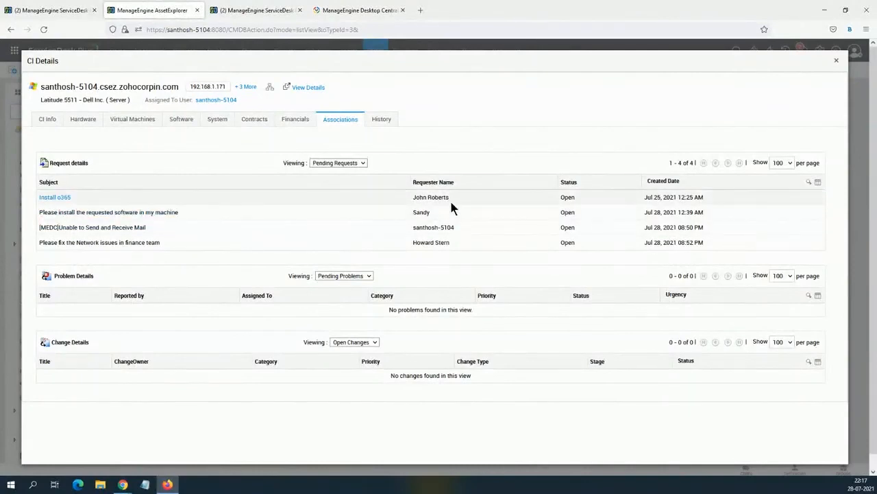
click(834, 63)
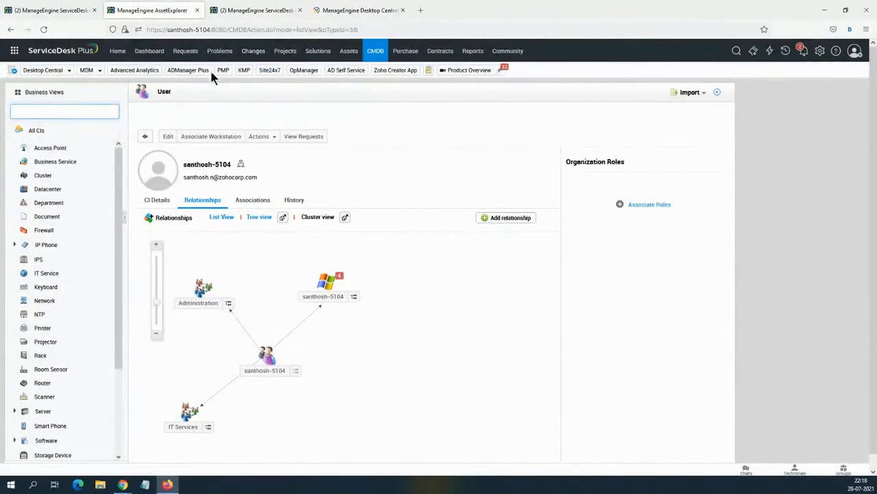
click(184, 53)
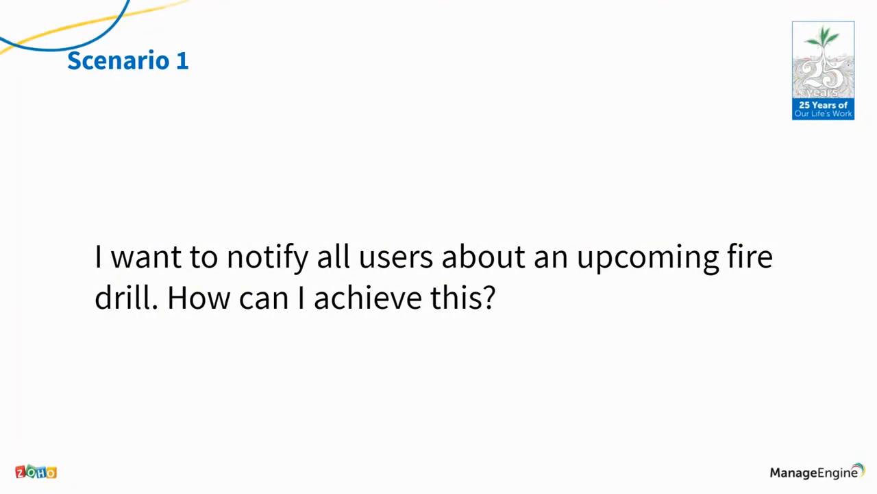
key(Right)
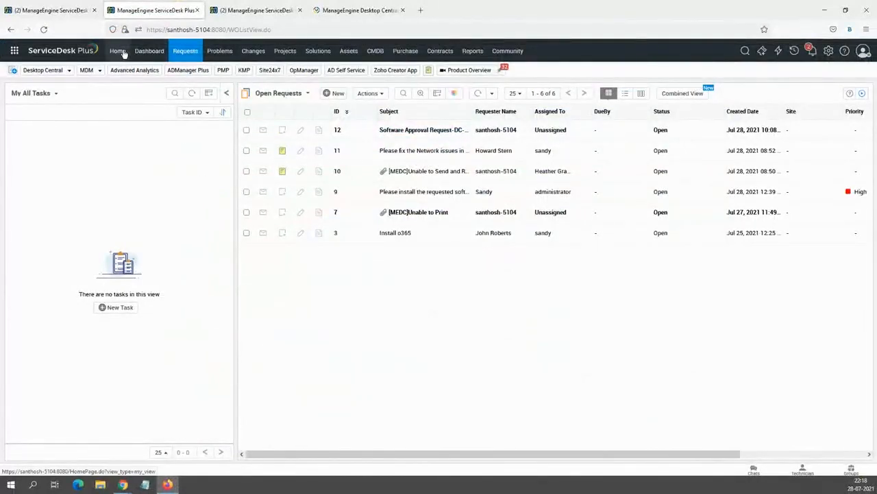
Step: Draft a public announcement titled "Fire Drill" from the home page, enable "Display Announcement using Desktop Central", and discard the draft
click(120, 52)
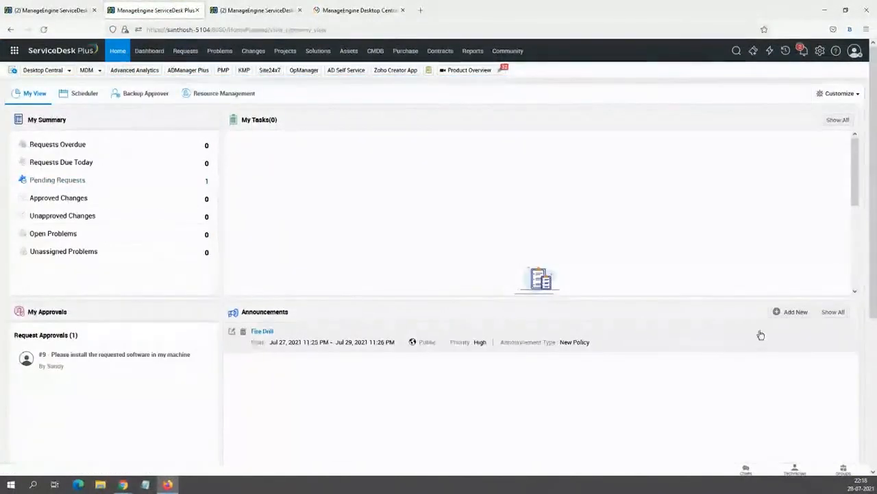
click(789, 312)
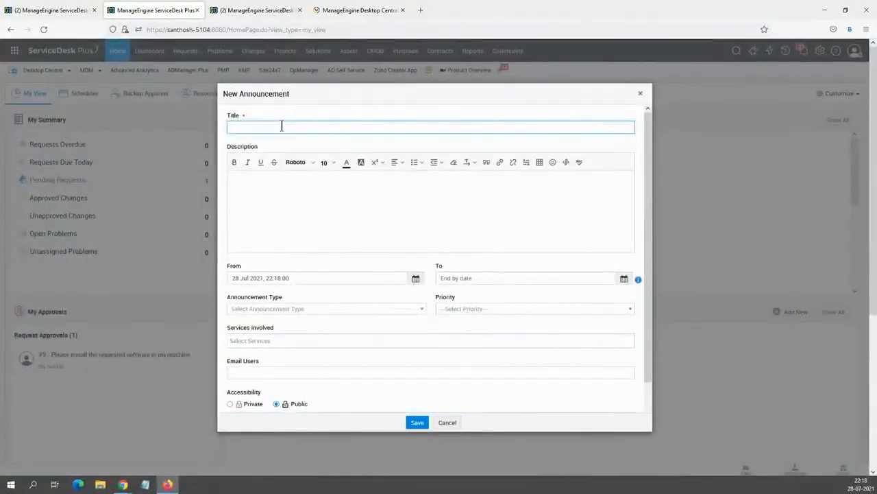
text(Fire Drill)
scroll(323, 296, down, 1)
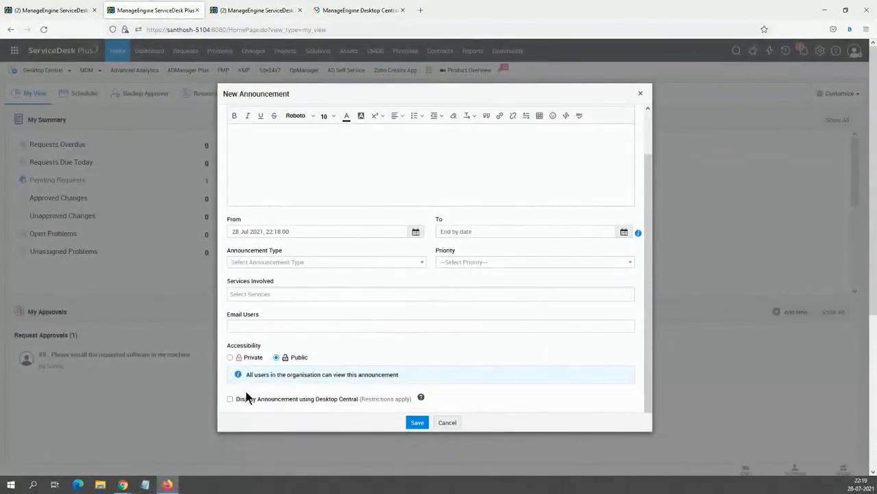
drag(235, 401, 360, 404)
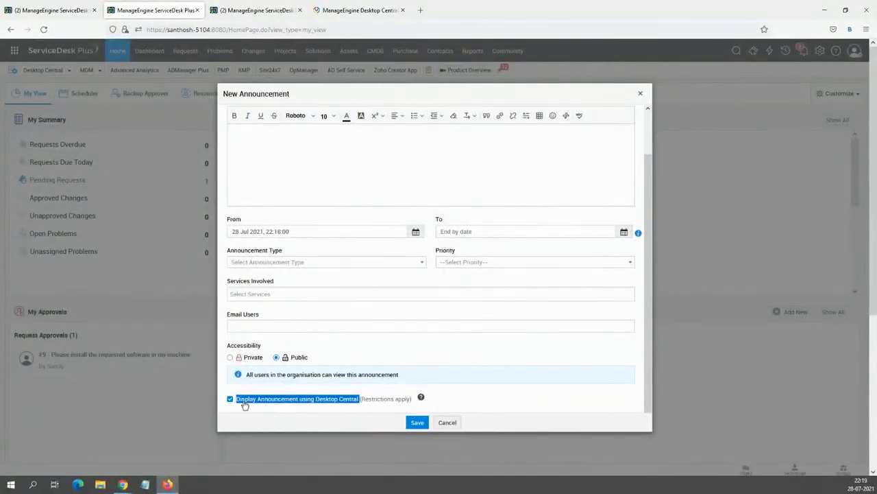
click(447, 423)
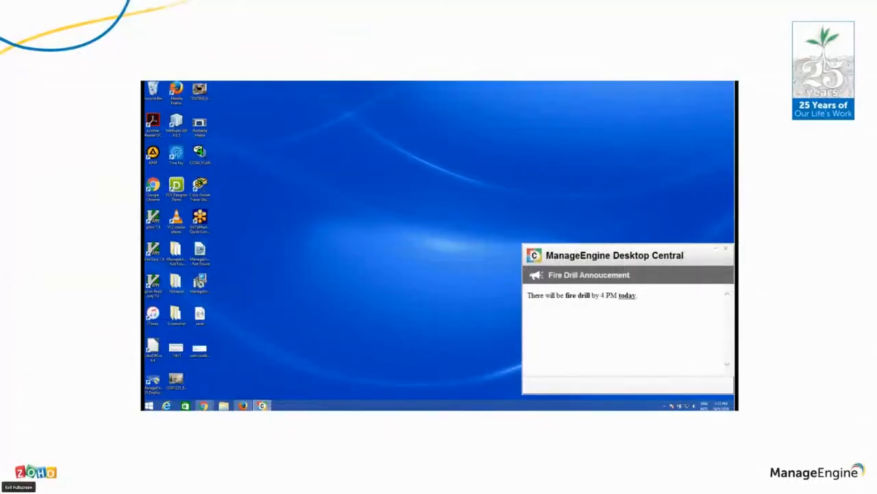
key(Right)
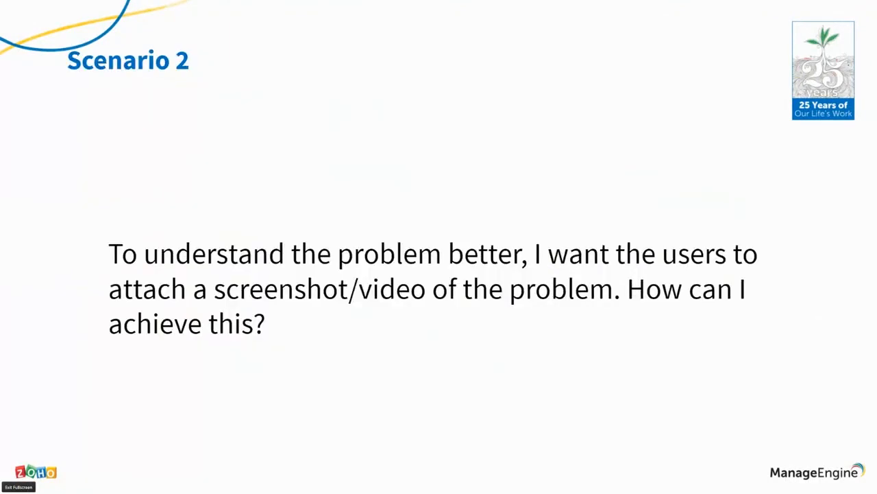